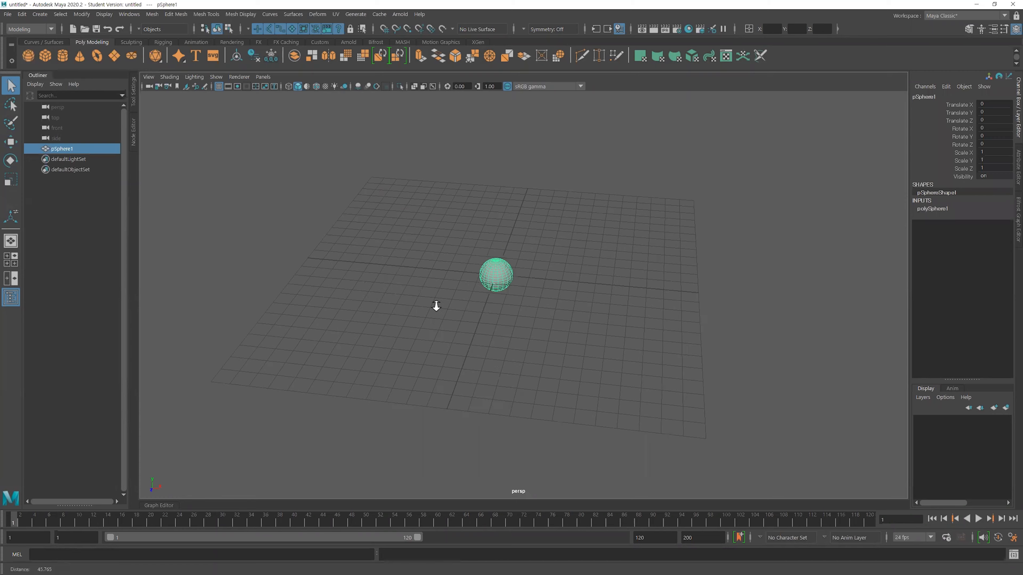
- Raise the sphere onto the grid at Translate Y 1 and set a keyframe at frame 1
{"action": "key", "text": "w"}
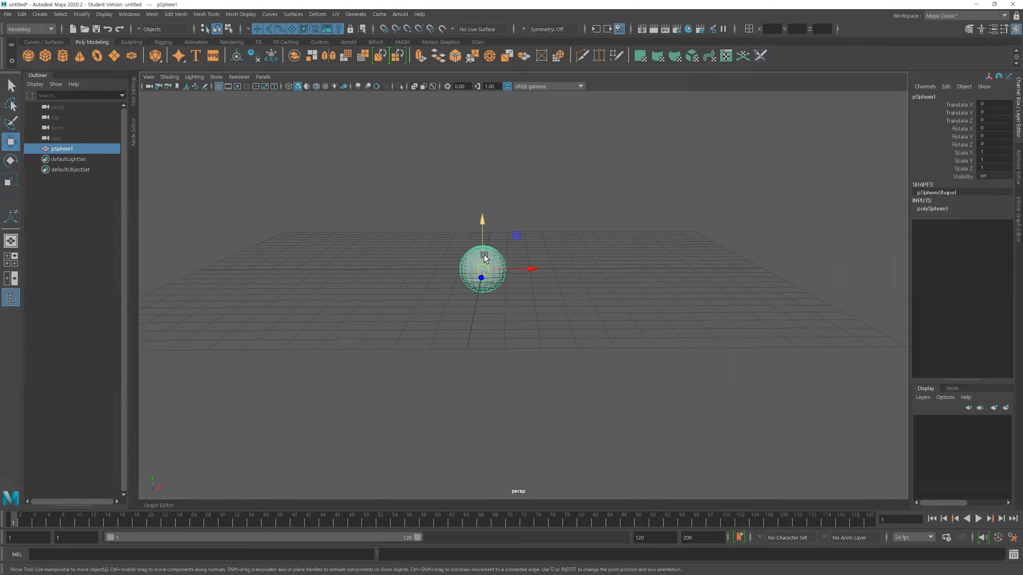
{"action": "middle_click_drag", "start_coordinate": [571, 270], "coordinate": [664, 326], "text": "alt"}
{"action": "left_click_drag", "start_coordinate": [621, 329], "coordinate": [622, 325], "text": "alt"}
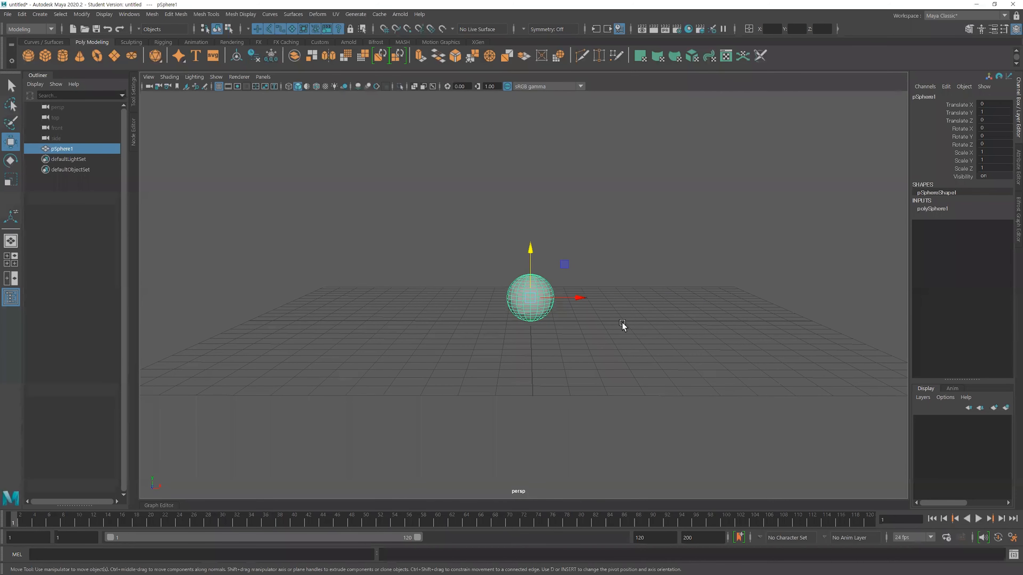
{"action": "middle_click_drag", "start_coordinate": [594, 310], "coordinate": [570, 322], "text": "alt"}
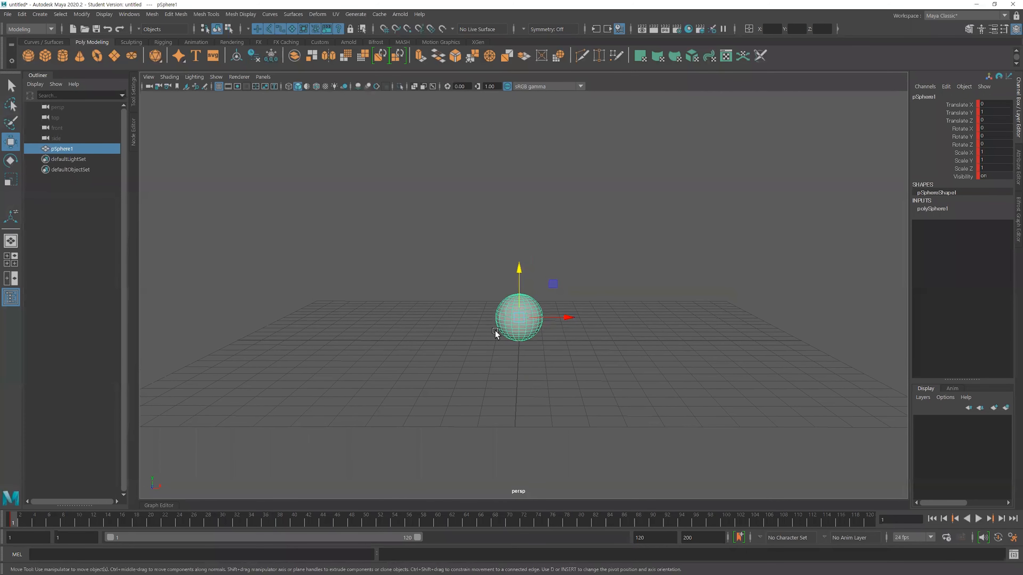
- At frame 20, raise the sphere to Translate Y 5 with grid snapping and set a keyframe
{"action": "left_click", "coordinate": [150, 520]}
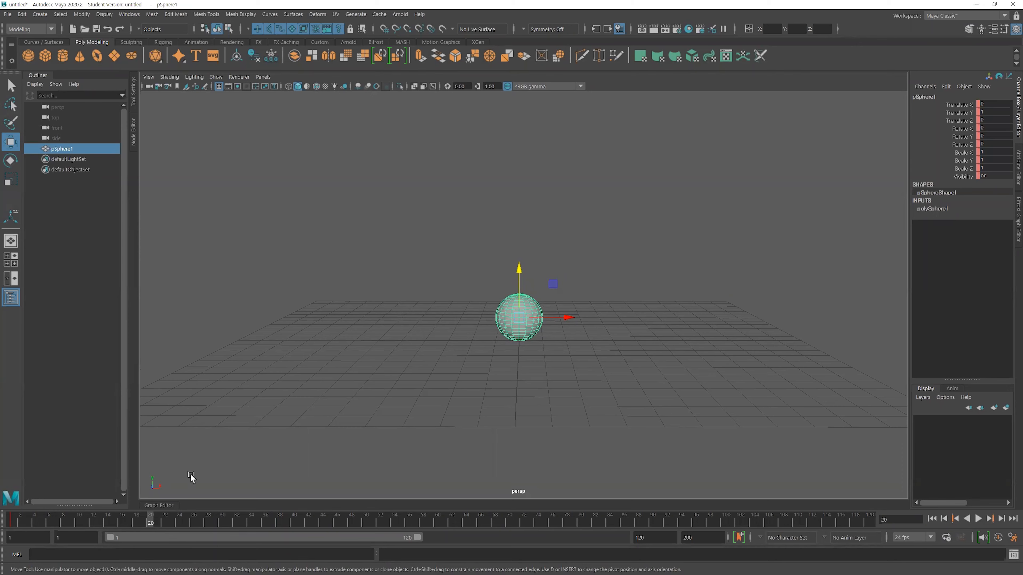
{"action": "key", "text": "x"}
{"action": "left_click_drag", "start_coordinate": [519, 288], "coordinate": [520, 192]}
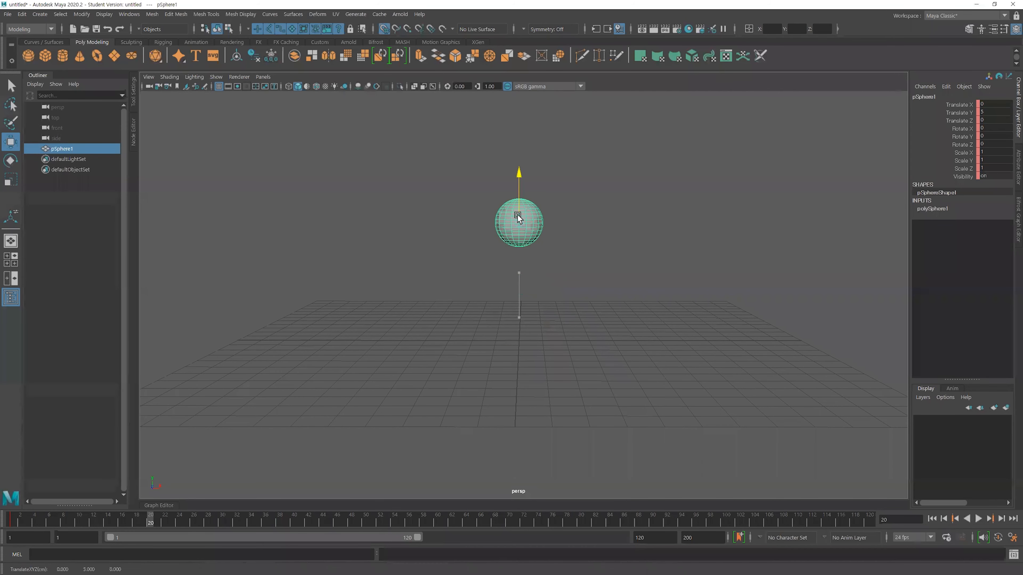
{"action": "key", "text": "s"}
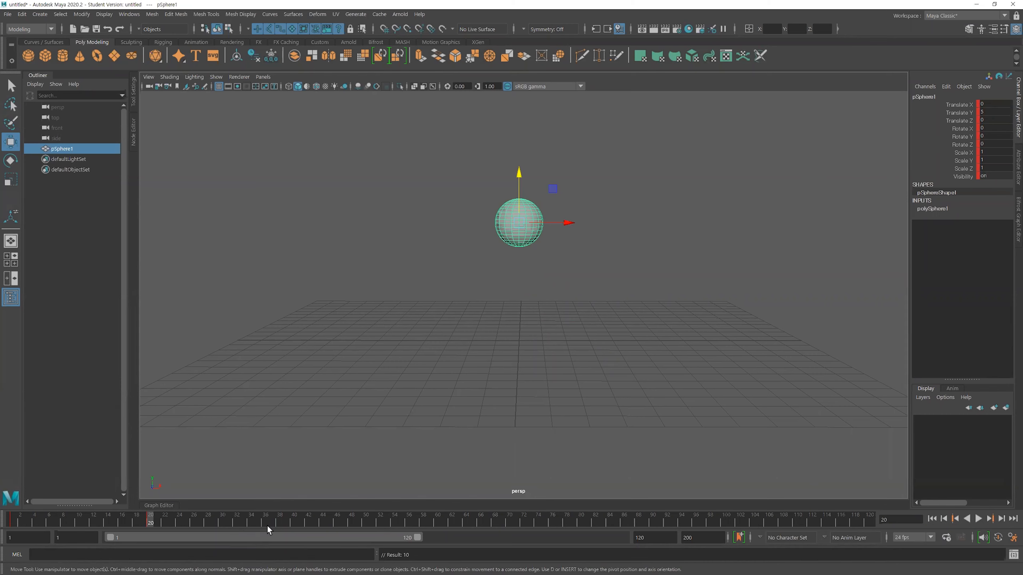
- At frame 40, lower the sphere to Translate Y 1 with grid snapping and set a keyframe
{"action": "left_click", "coordinate": [291, 522]}
{"action": "key", "text": "x"}
{"action": "left_click_drag", "start_coordinate": [519, 175], "coordinate": [519, 317]}
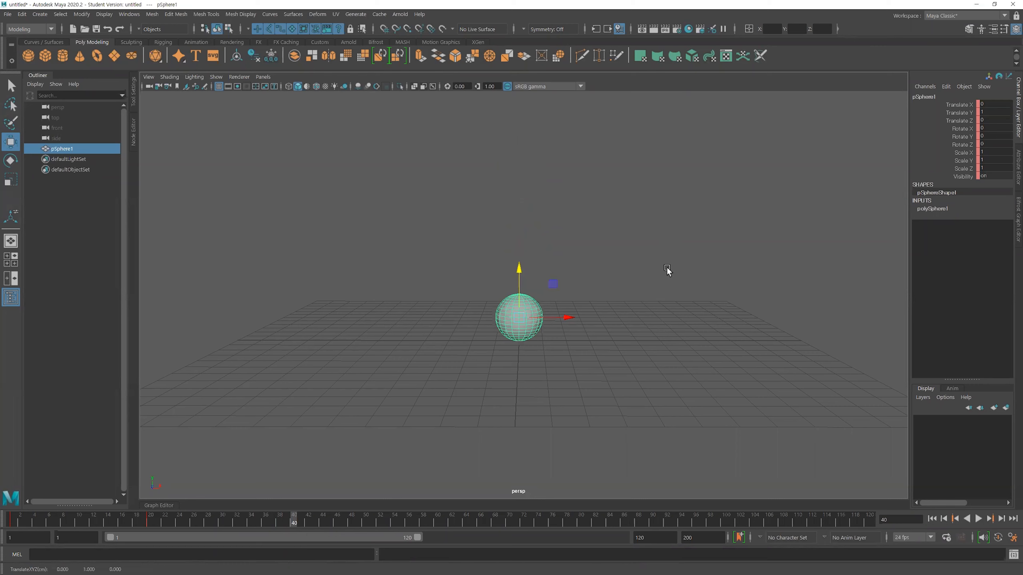
{"action": "key", "text": "s"}
- Play the animation from frame 1 to preview the sphere's motion, and end on frame 40
{"action": "left_click", "coordinate": [12, 524]}
{"action": "key", "text": "alt+v"}
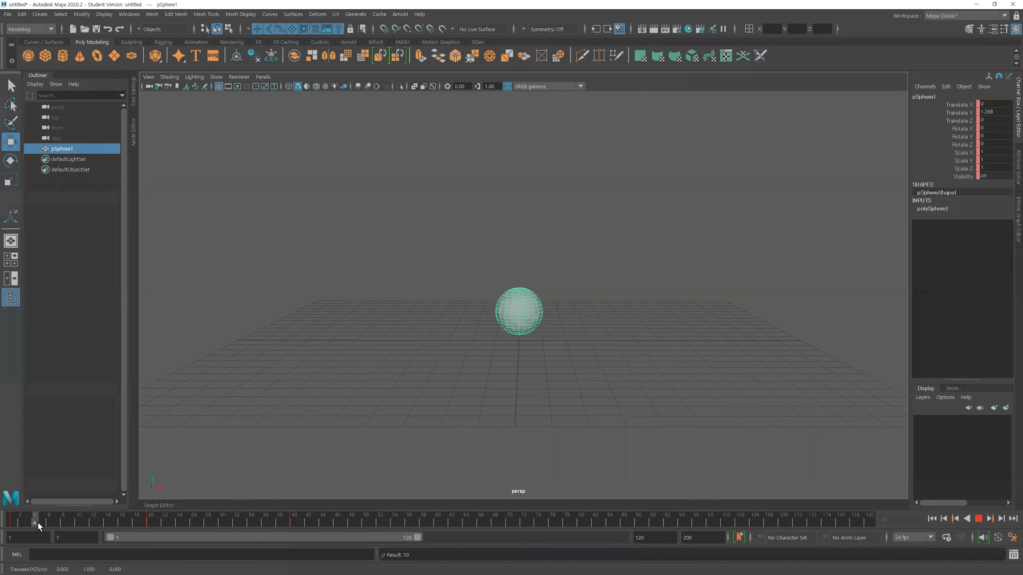
{"action": "left_click", "coordinate": [293, 524]}
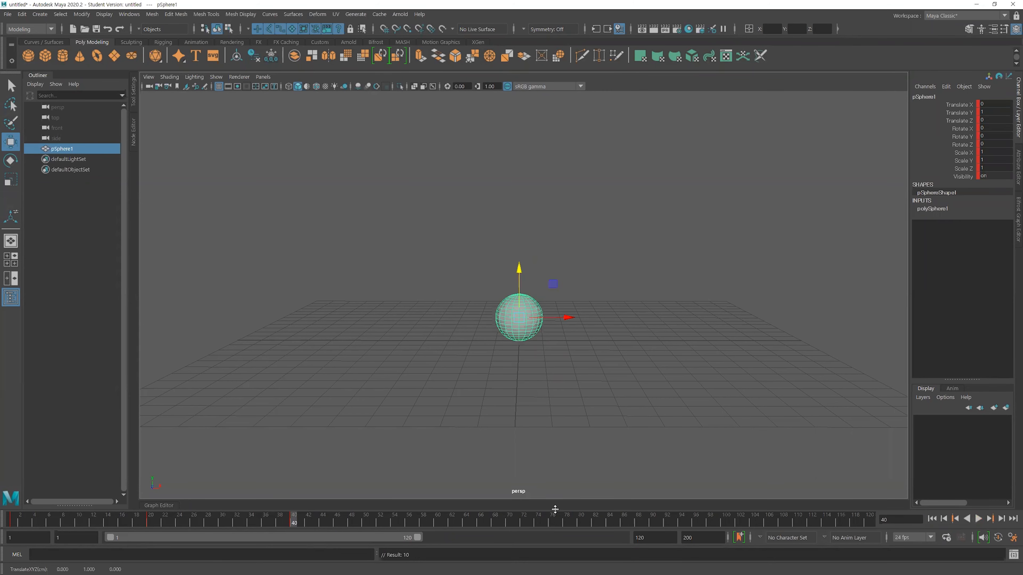
- Set the playback range to end at frame 40 and play the shortened animation
{"action": "double_click", "coordinate": [653, 538]}
{"action": "type", "text": "40"}
{"action": "key", "text": "Return"}
{"action": "middle_click_drag", "start_coordinate": [626, 389], "coordinate": [630, 408], "text": "alt"}
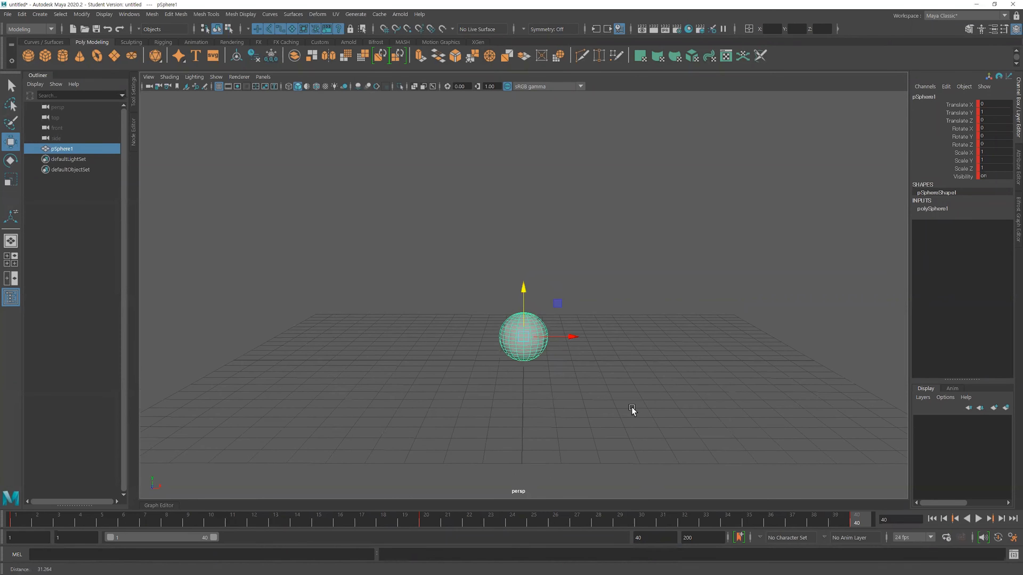
{"action": "left_click_drag", "start_coordinate": [664, 407], "coordinate": [695, 425], "text": "alt"}
{"action": "left_click", "coordinate": [978, 519]}
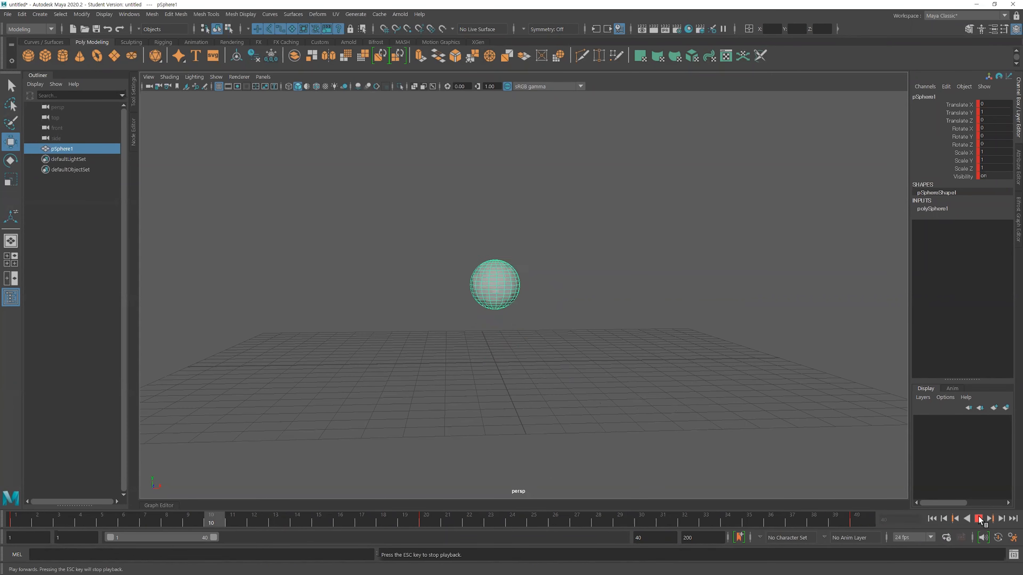
- Set the timeline's playback speed to Real-time
{"action": "right_click", "coordinate": [830, 516]}
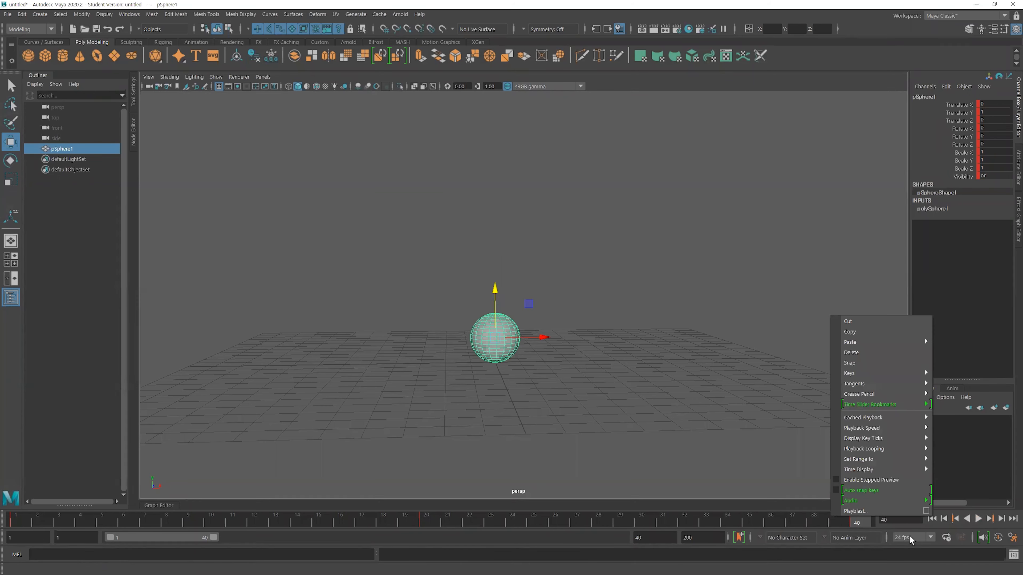
{"action": "mouse_move", "coordinate": [886, 428]}
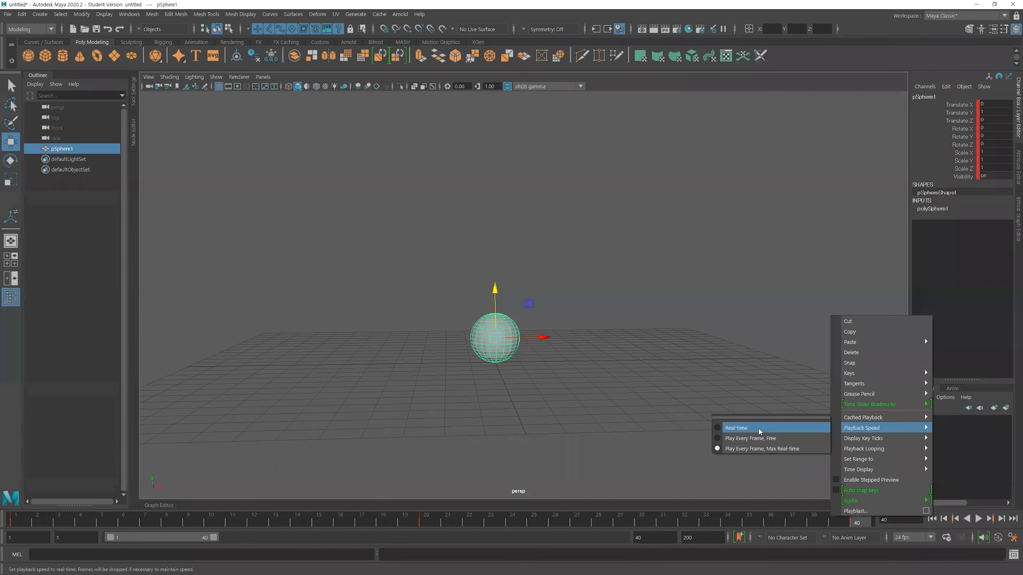
{"action": "left_click", "coordinate": [737, 428]}
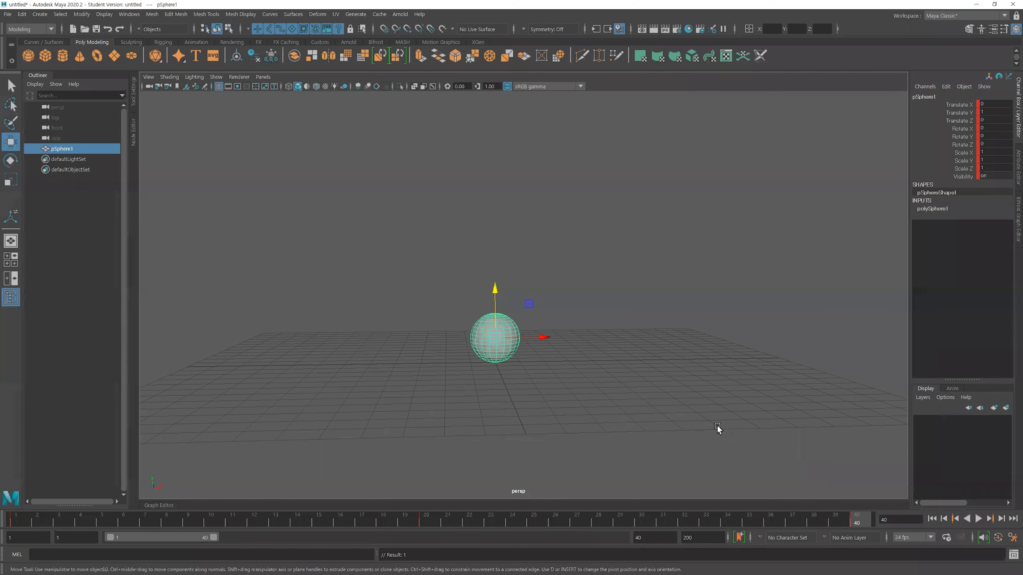
- Set the timeline's playback looping to Continuous
{"action": "right_click", "coordinate": [823, 519]}
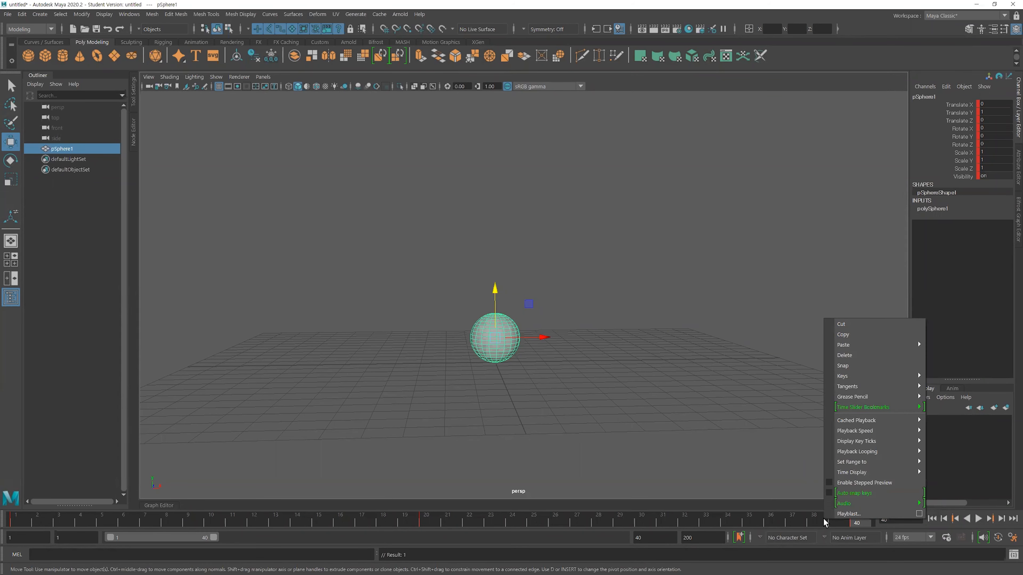
{"action": "mouse_move", "coordinate": [878, 431]}
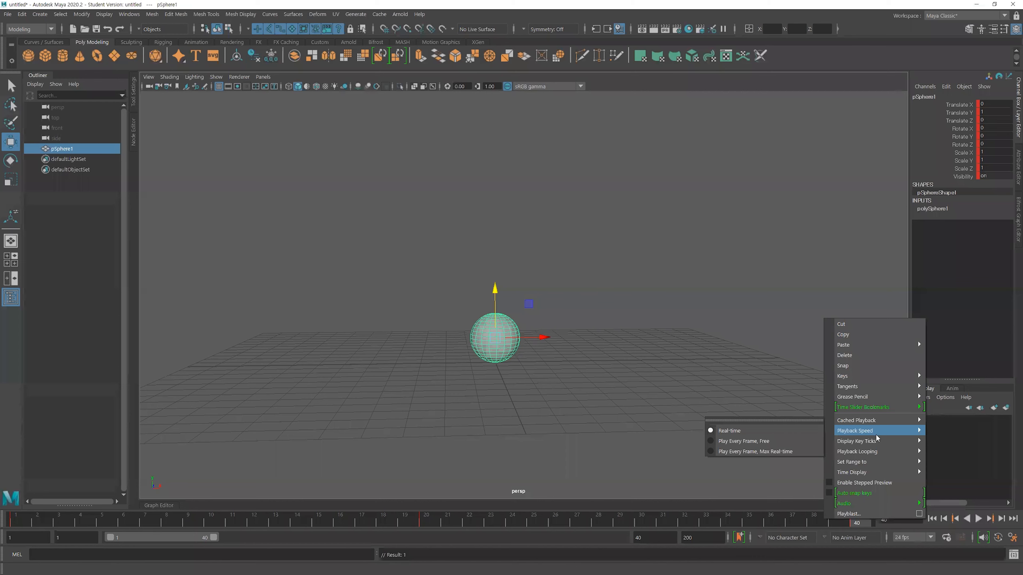
{"action": "mouse_move", "coordinate": [849, 458]}
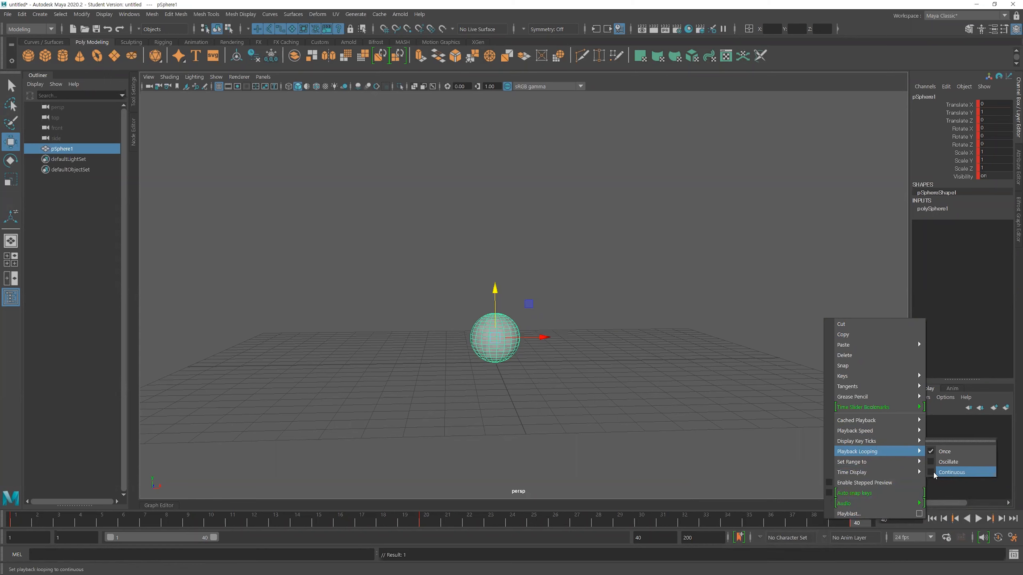
{"action": "left_click", "coordinate": [950, 472]}
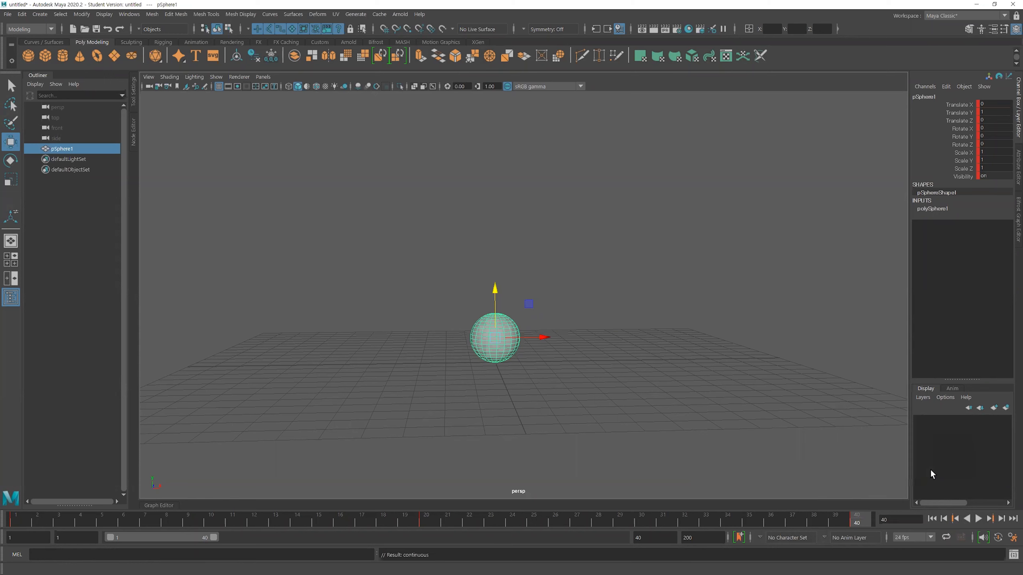
- Play the looping animation from the first frame to check it, and stop playback
{"action": "left_click", "coordinate": [931, 519]}
{"action": "left_click", "coordinate": [978, 519]}
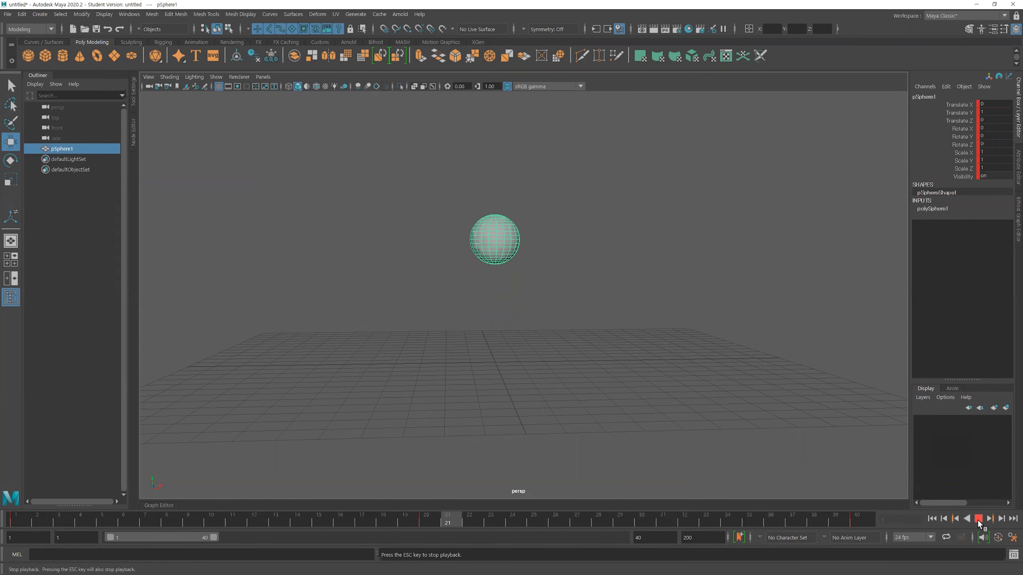
{"action": "left_click", "coordinate": [979, 520]}
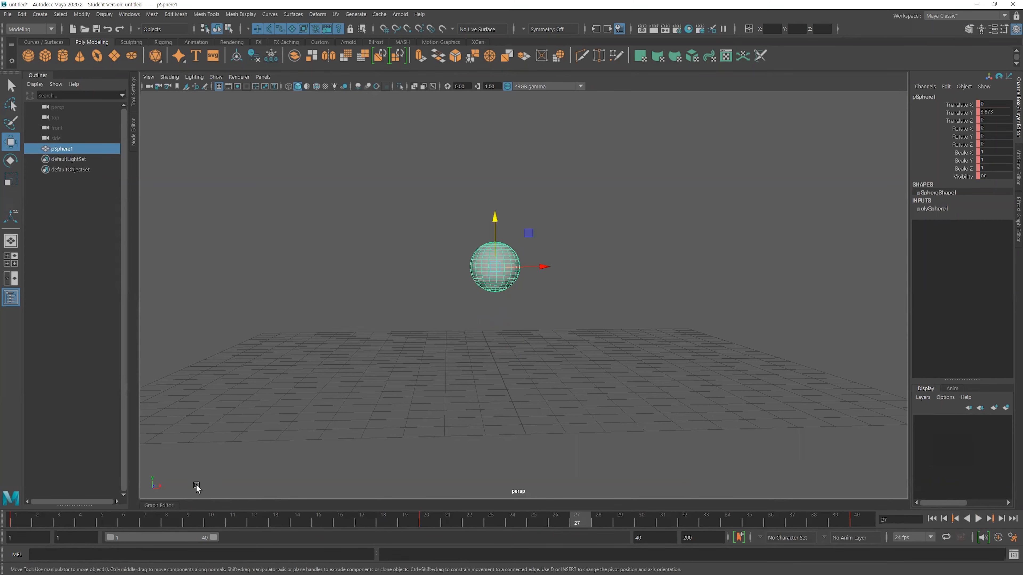
- Open the Graph Editor and enlarge its area so all of the sphere's animation channels are listed
{"action": "left_click", "coordinate": [128, 14]}
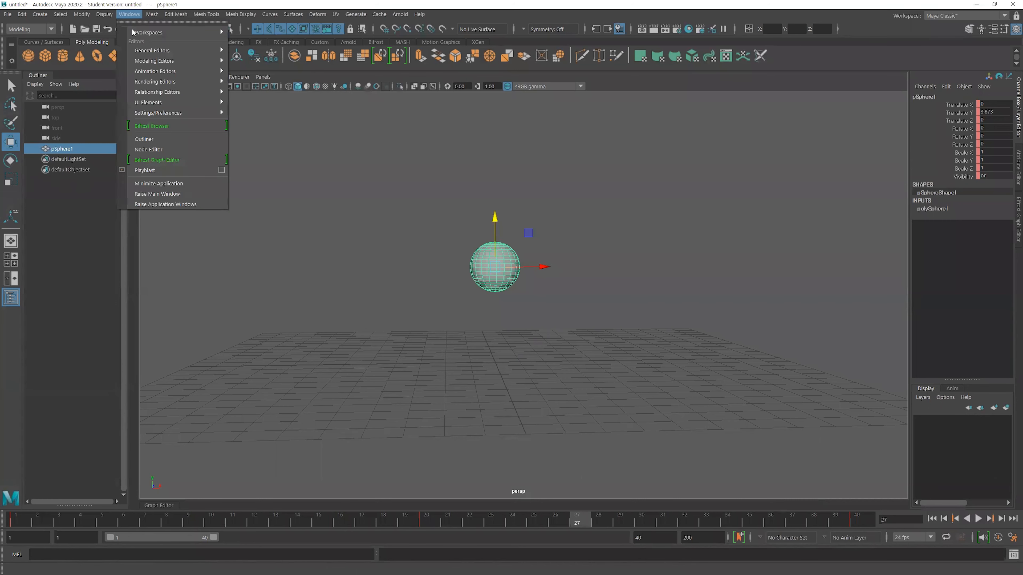
{"action": "mouse_move", "coordinate": [147, 73]}
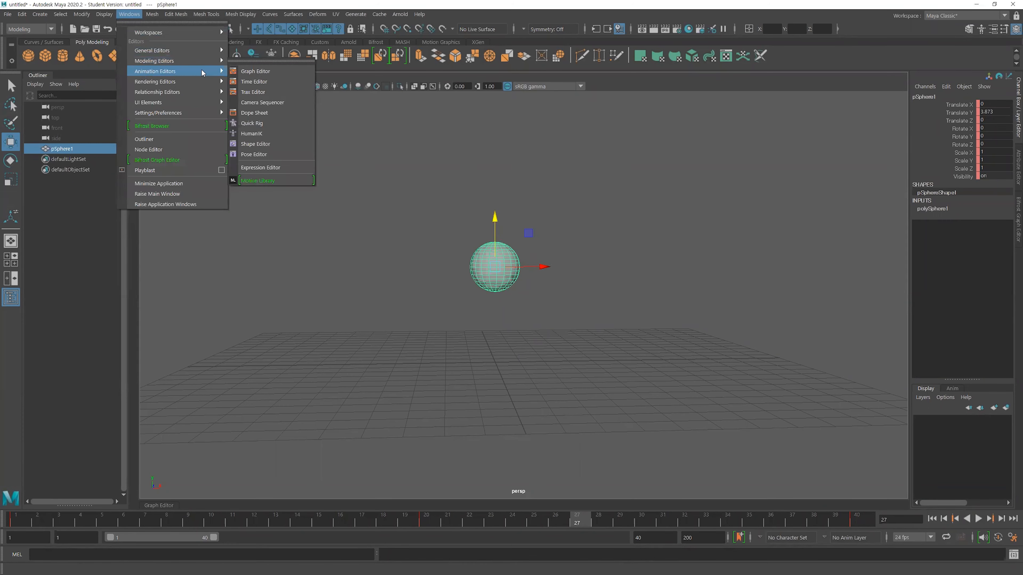
{"action": "left_click", "coordinate": [298, 71]}
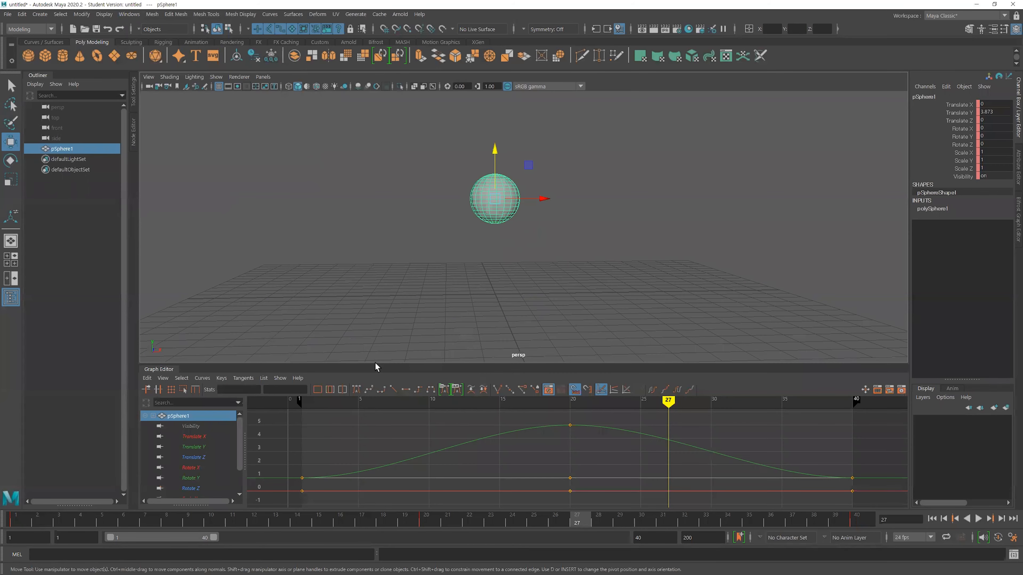
{"action": "left_click_drag", "start_coordinate": [374, 366], "coordinate": [375, 332]}
{"action": "scroll", "coordinate": [523, 275], "scroll_direction": "down", "scroll_amount": 1}
{"action": "scroll", "coordinate": [529, 249], "scroll_direction": "down", "scroll_amount": 2}
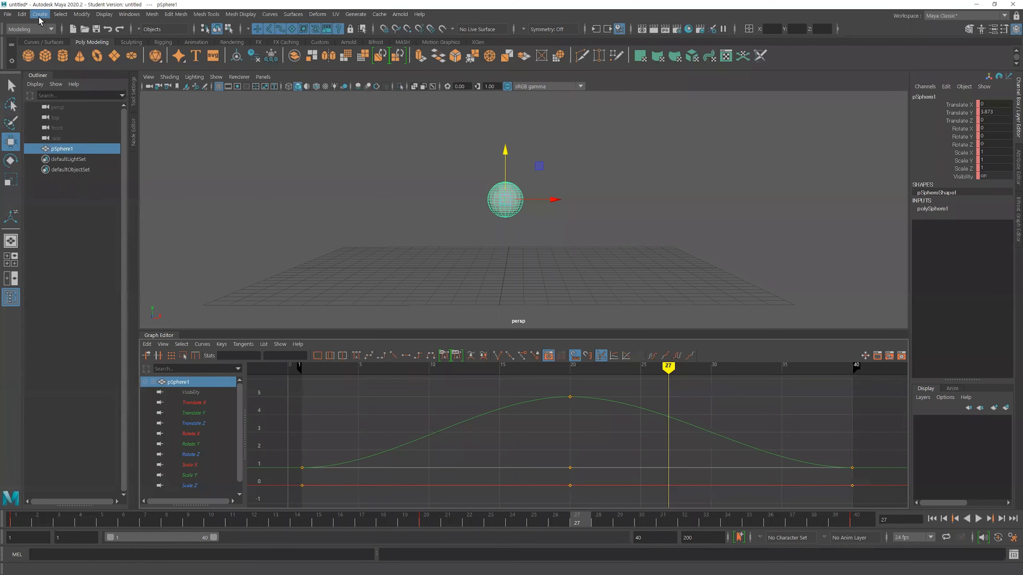
- Delete the sphere's static channels and select the remaining Translate Y channel in the Graph Editor
{"action": "left_click", "coordinate": [22, 14]}
{"action": "mouse_move", "coordinate": [68, 135]}
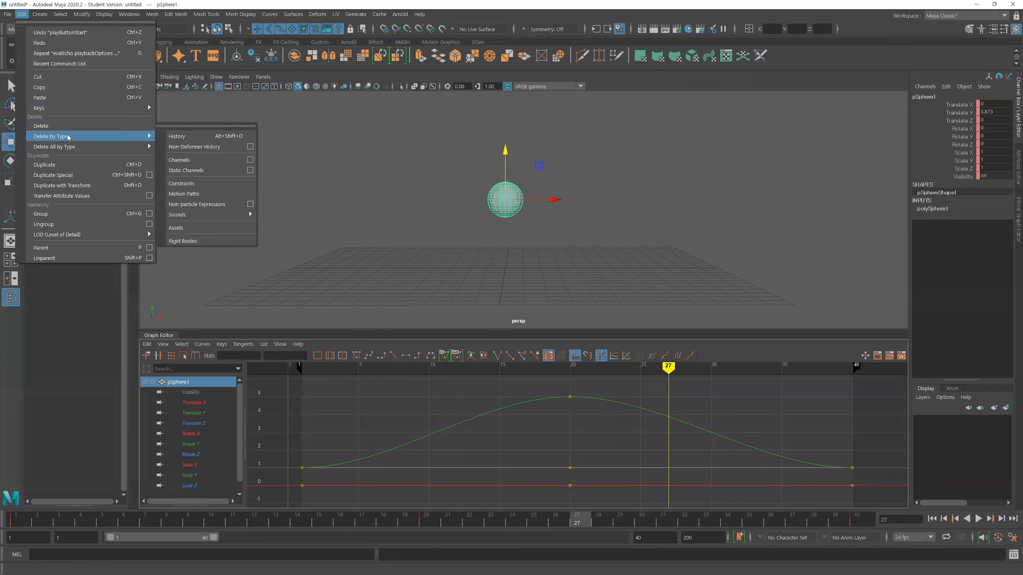
{"action": "left_click", "coordinate": [206, 171]}
{"action": "left_click", "coordinate": [208, 392]}
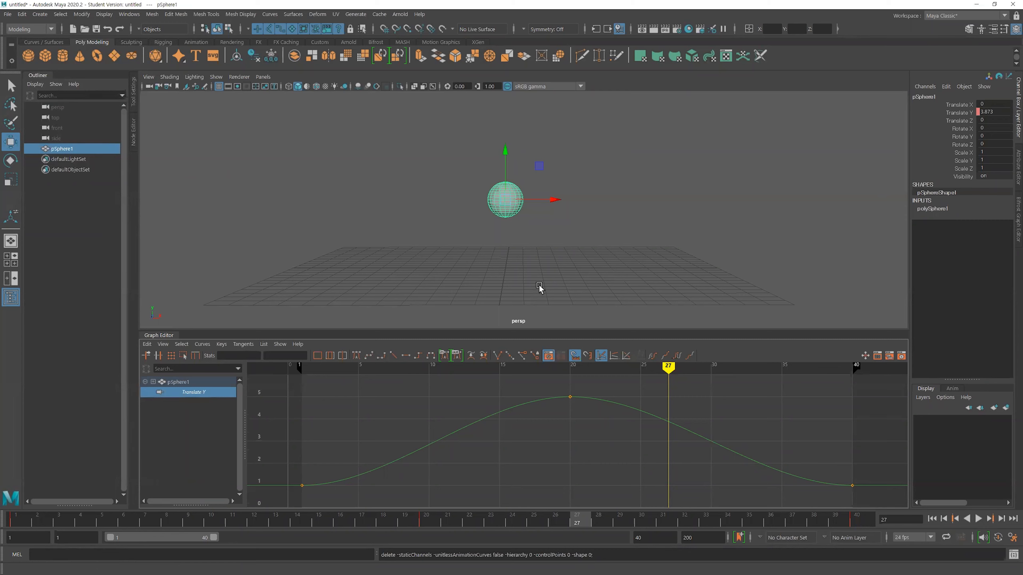
- Scrub to frame 7, examine the Translate Y curve at different pan and zoom levels, and frame the whole curve
{"action": "left_click_drag", "start_coordinate": [16, 521], "coordinate": [176, 522]}
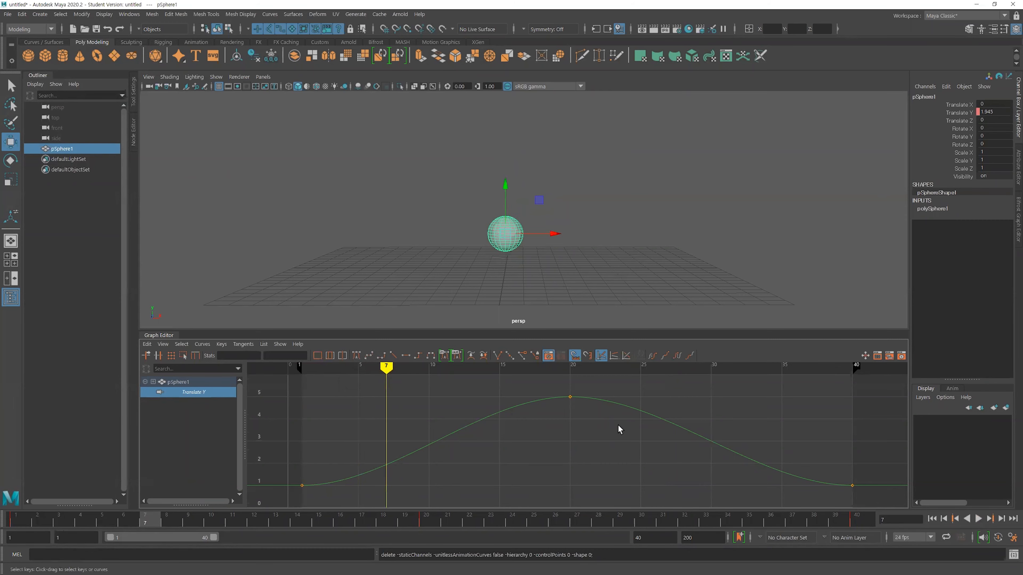
{"action": "middle_click_drag", "start_coordinate": [637, 431], "coordinate": [680, 420], "text": "alt"}
{"action": "right_click_drag", "start_coordinate": [683, 422], "coordinate": [681, 445], "text": "alt"}
{"action": "middle_click_drag", "start_coordinate": [681, 445], "coordinate": [565, 460], "text": "alt"}
{"action": "right_click_drag", "start_coordinate": [566, 460], "coordinate": [628, 444], "text": "alt"}
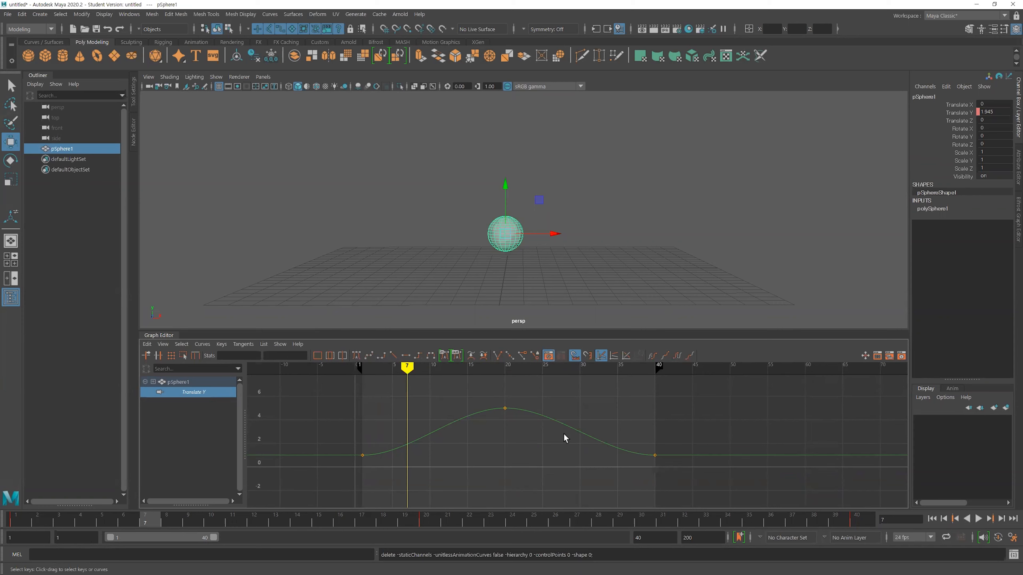
{"action": "right_click_drag", "start_coordinate": [541, 448], "coordinate": [561, 460], "text": "alt"}
{"action": "key", "text": "f"}
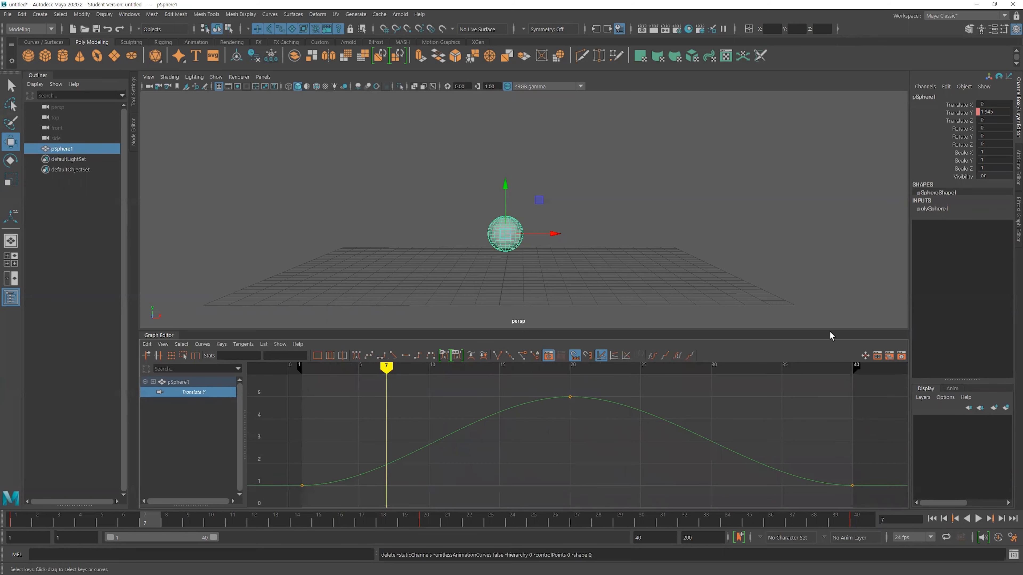
- Examine the Translate Y curve's shape between frames 1 and 40 at several zoom levels, including a vertical-only stretch
{"action": "right_click_drag", "start_coordinate": [575, 447], "coordinate": [461, 445], "text": "alt"}
{"action": "key", "text": "f"}
{"action": "right_click_drag", "start_coordinate": [624, 441], "coordinate": [599, 443], "text": "alt"}
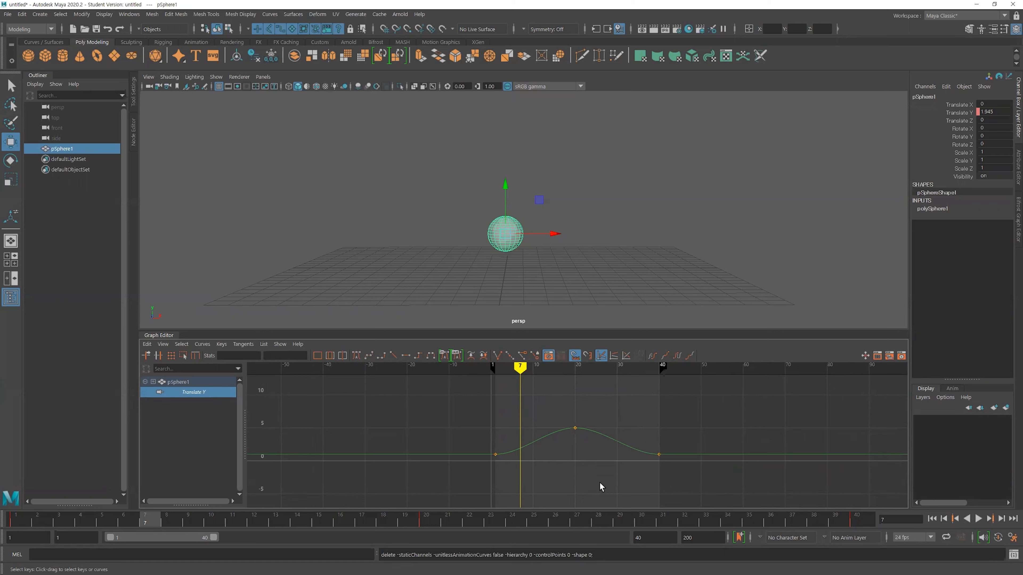
{"action": "right_click_drag", "start_coordinate": [599, 478], "coordinate": [600, 452], "text": "alt+shift"}
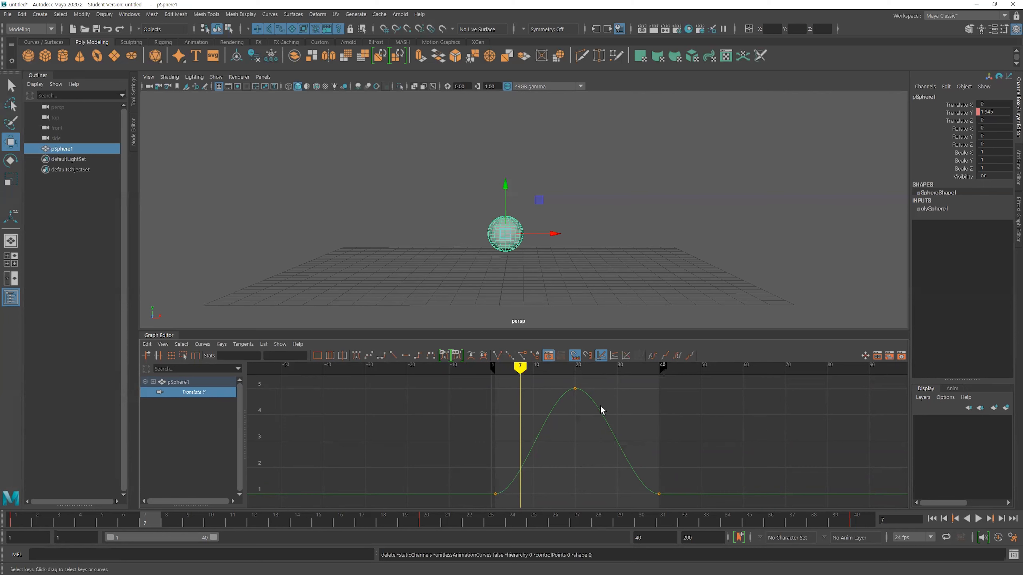
{"action": "mouse_move", "coordinate": [581, 456]}
{"action": "right_mouse_down", "text": "alt"}
{"action": "mouse_move", "coordinate": [582, 441]}
{"action": "mouse_move", "coordinate": [585, 464]}
{"action": "mouse_move", "coordinate": [594, 443]}
{"action": "mouse_move", "coordinate": [577, 445]}
{"action": "mouse_move", "coordinate": [603, 453]}
{"action": "mouse_move", "coordinate": [578, 454]}
{"action": "mouse_move", "coordinate": [597, 459]}
{"action": "mouse_move", "coordinate": [587, 448]}
{"action": "mouse_move", "coordinate": [598, 445]}
{"action": "mouse_move", "coordinate": [588, 451]}
{"action": "right_mouse_up", "text": "alt"}
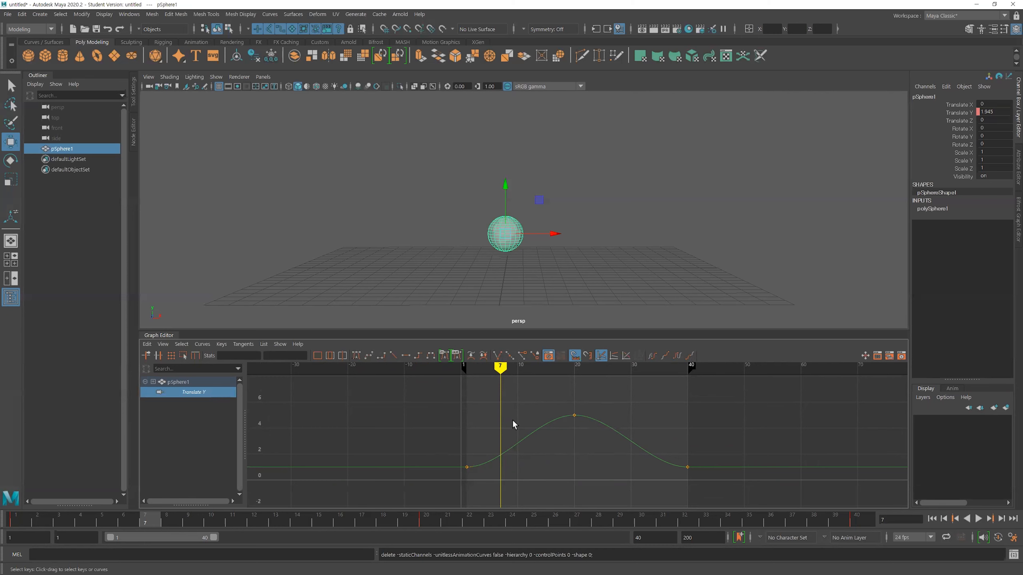
{"action": "right_click_drag", "start_coordinate": [576, 448], "coordinate": [572, 449], "text": "alt"}
{"action": "middle_click_drag", "start_coordinate": [556, 444], "coordinate": [523, 446], "text": "alt"}
{"action": "right_click_drag", "start_coordinate": [523, 445], "coordinate": [535, 446], "text": "alt"}
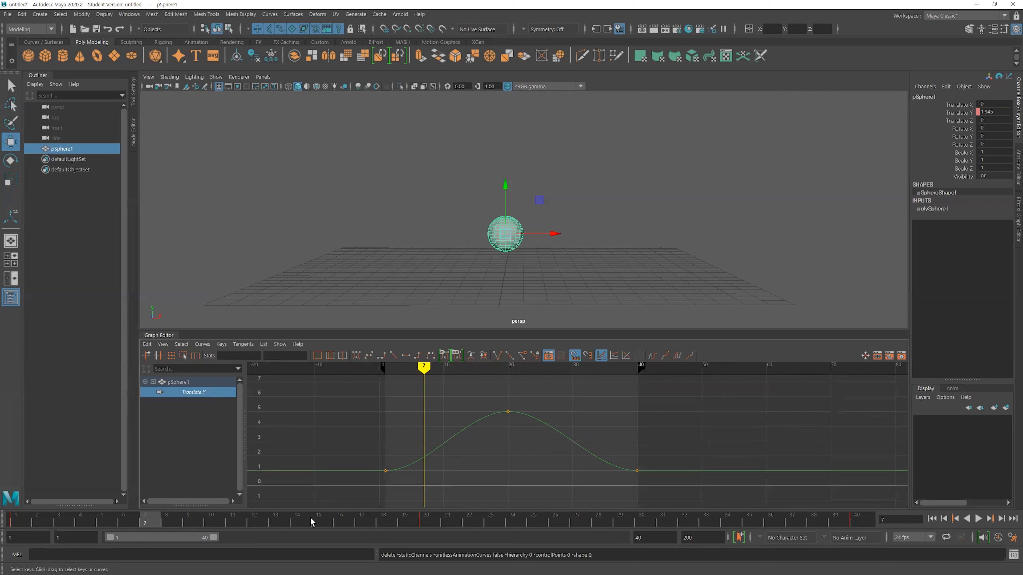
- Scrub and play through the animation to compare the sphere's height with the Translate Y curve, returning to frame 7
{"action": "mouse_move", "coordinate": [423, 368]}
{"action": "left_mouse_down"}
{"action": "mouse_move", "coordinate": [395, 367]}
{"action": "mouse_move", "coordinate": [469, 367]}
{"action": "left_mouse_up"}
{"action": "key", "text": "alt+v"}
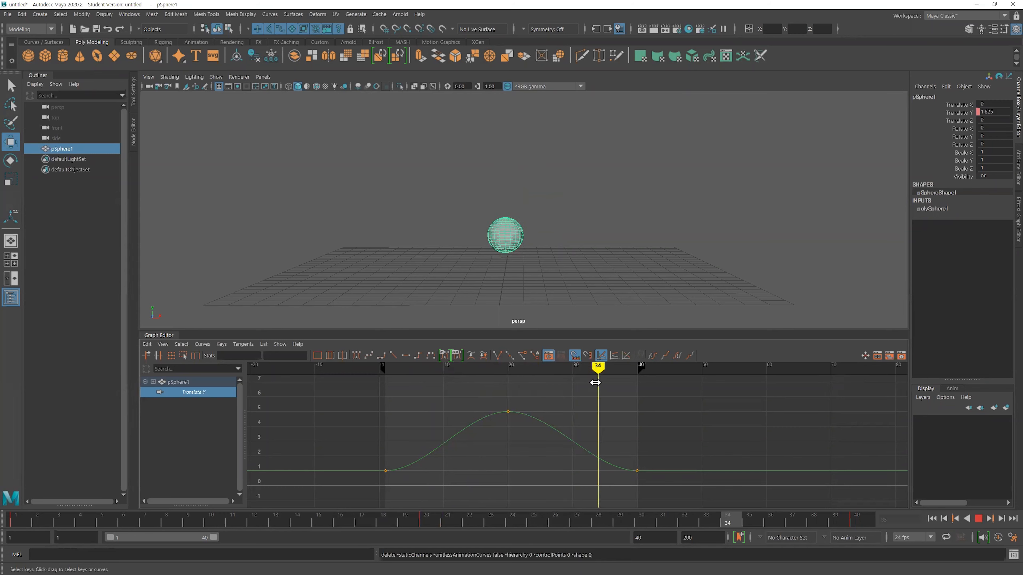
{"action": "left_click_drag", "start_coordinate": [236, 530], "coordinate": [513, 531]}
{"action": "mouse_move", "coordinate": [537, 367]}
{"action": "left_mouse_down"}
{"action": "mouse_move", "coordinate": [609, 367]}
{"action": "mouse_move", "coordinate": [427, 370]}
{"action": "mouse_move", "coordinate": [447, 384]}
{"action": "mouse_move", "coordinate": [501, 384]}
{"action": "mouse_move", "coordinate": [425, 393]}
{"action": "left_mouse_up"}
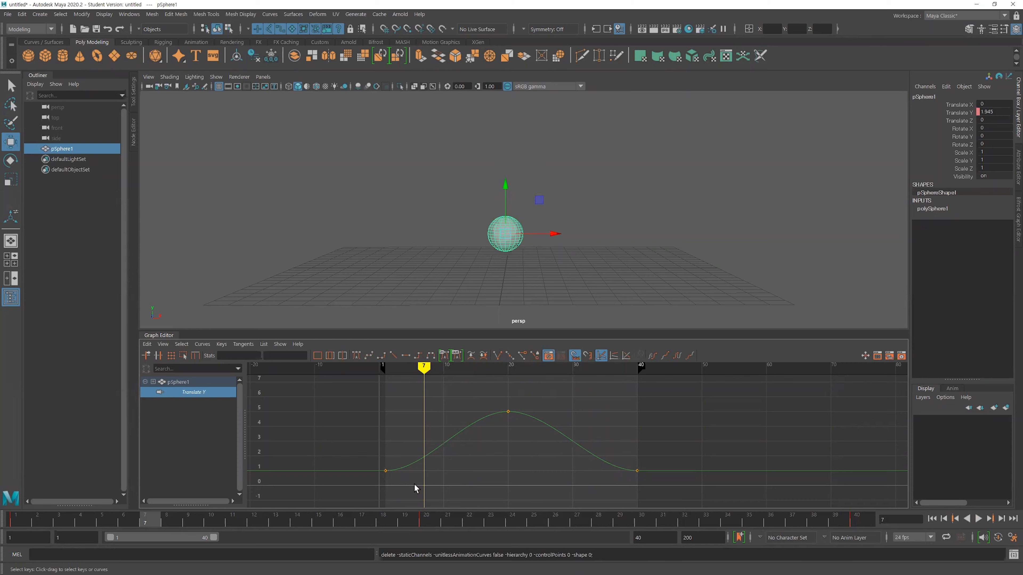
- Play the animation against the Translate Y curve, check the sphere at frame 20, and scrub back to frame 1
{"action": "left_click", "coordinate": [196, 393]}
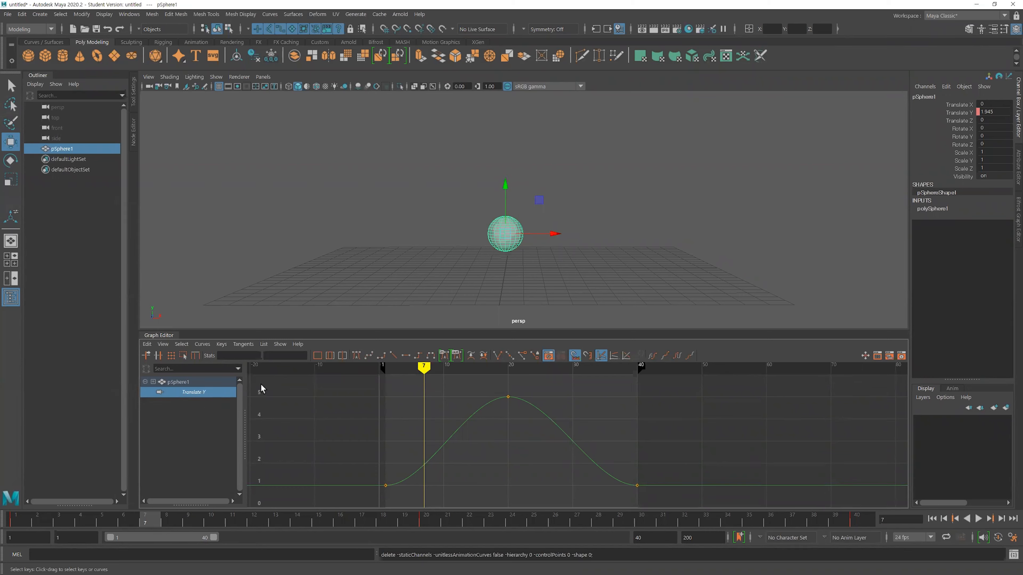
{"action": "key", "text": "alt+v"}
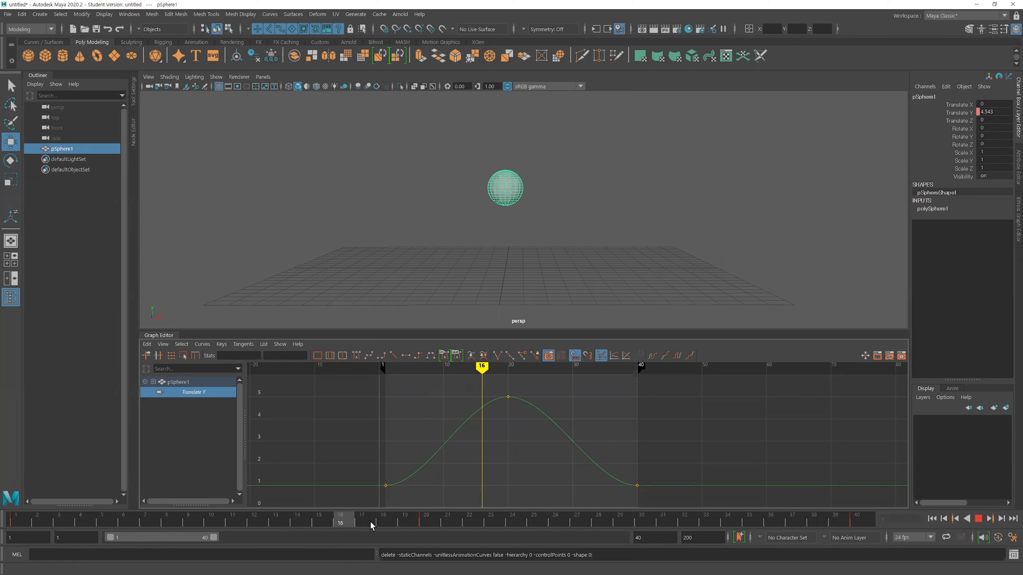
{"action": "left_click", "coordinate": [424, 523]}
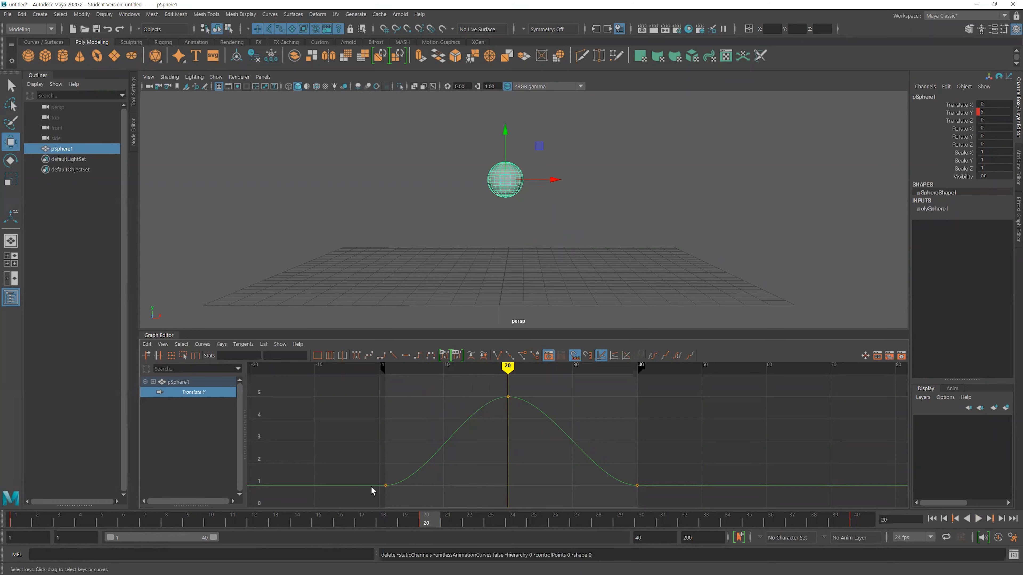
{"action": "key", "text": "alt+v"}
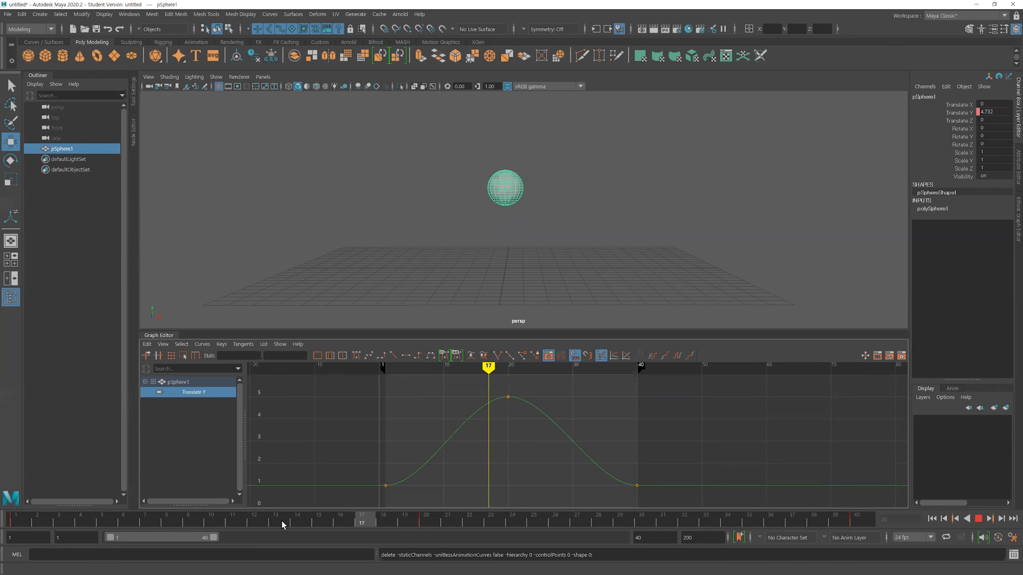
{"action": "left_click_drag", "start_coordinate": [281, 522], "coordinate": [8, 525]}
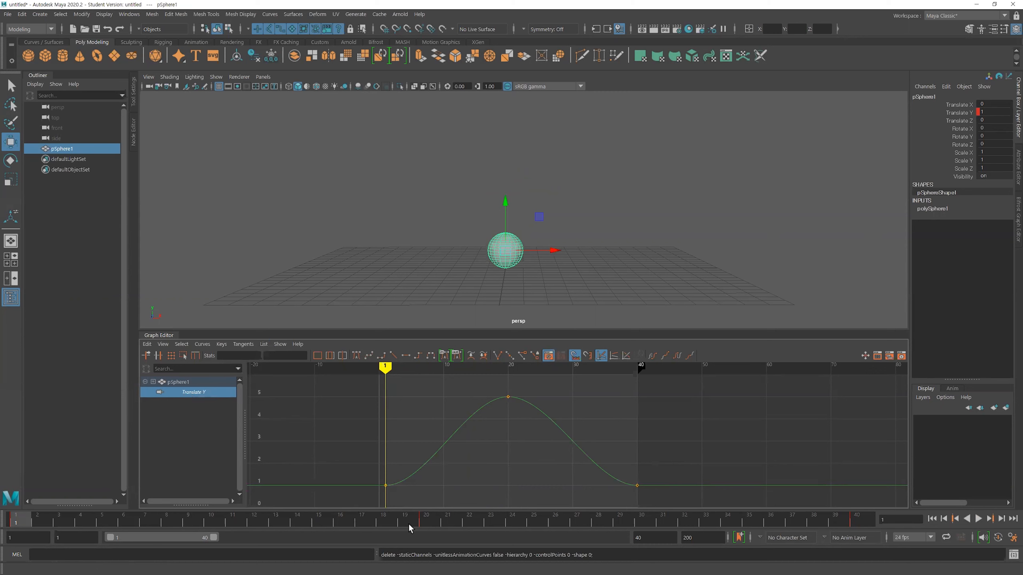
- Play and scrub the animation, comparing the sphere's height with the curve at frames 6 and 23, ending on frame 2
{"action": "key", "text": "alt+v"}
{"action": "left_click", "coordinate": [126, 524]}
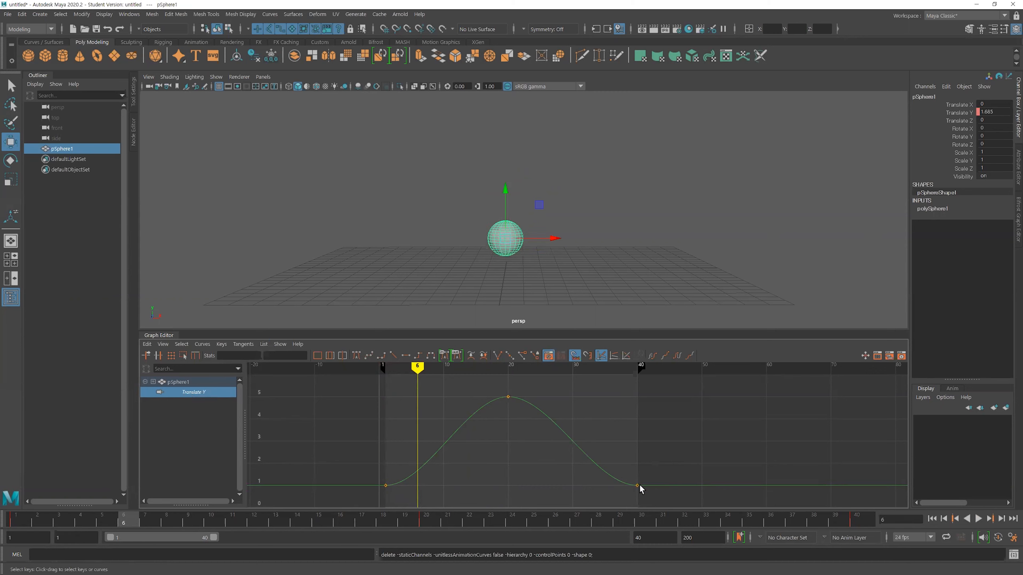
{"action": "left_click_drag", "start_coordinate": [133, 524], "coordinate": [488, 528]}
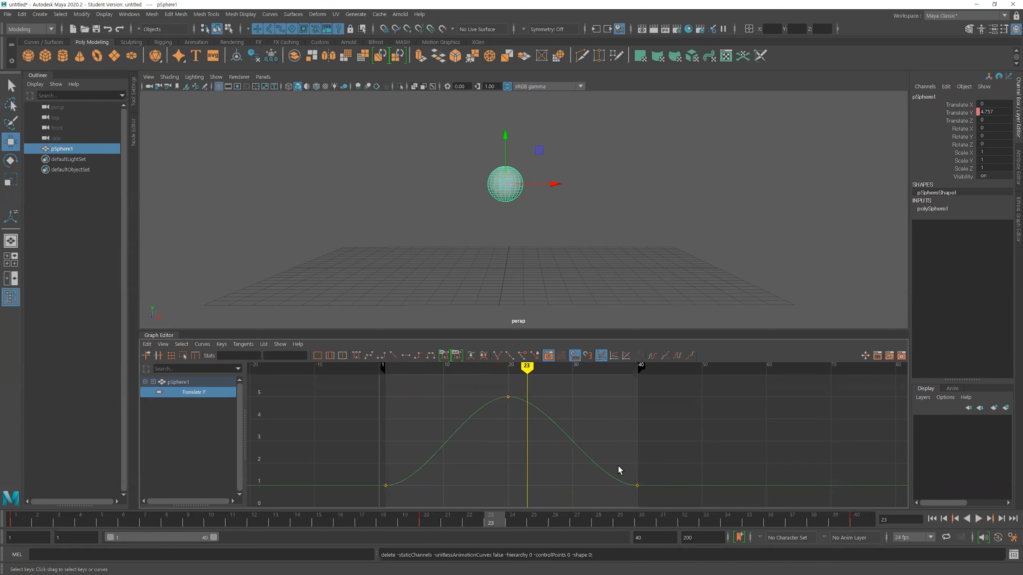
{"action": "key", "text": "alt+v"}
{"action": "left_click_drag", "start_coordinate": [825, 523], "coordinate": [5, 538]}
{"action": "key", "text": "alt+v"}
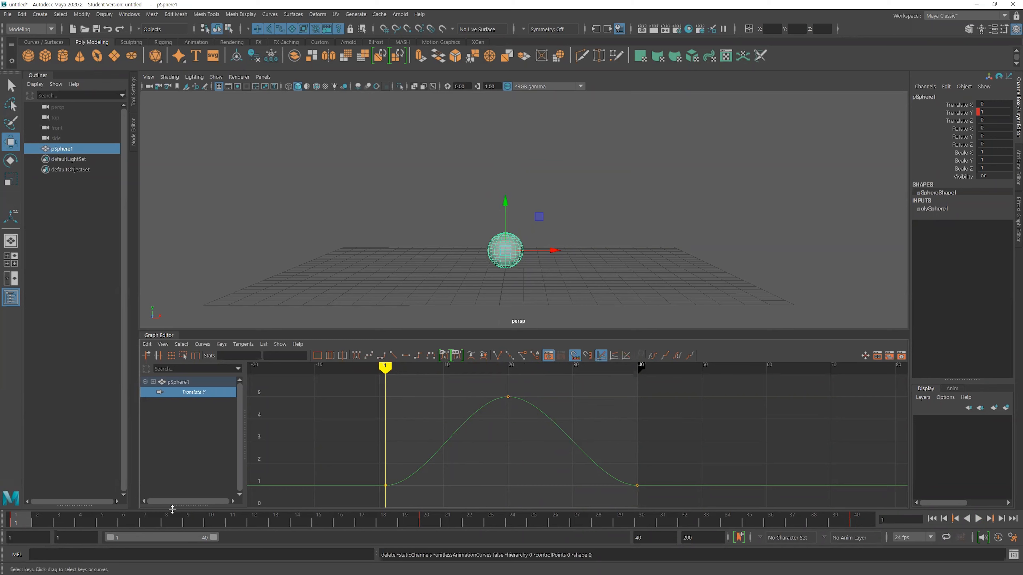
{"action": "left_click", "coordinate": [33, 523]}
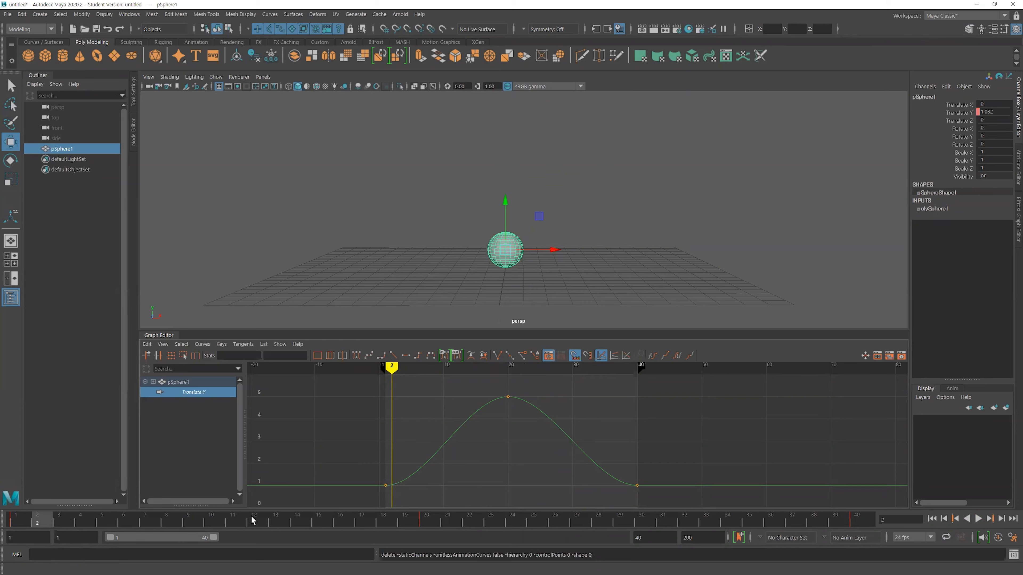
- Examine the curve's approach to its peak by scrubbing to frames 18 and 20, and return to frame 1
{"action": "middle_click_drag", "start_coordinate": [532, 425], "coordinate": [548, 423], "text": "alt"}
{"action": "right_click_drag", "start_coordinate": [464, 452], "coordinate": [480, 442], "text": "alt"}
{"action": "middle_click_drag", "start_coordinate": [480, 441], "coordinate": [481, 453], "text": "alt"}
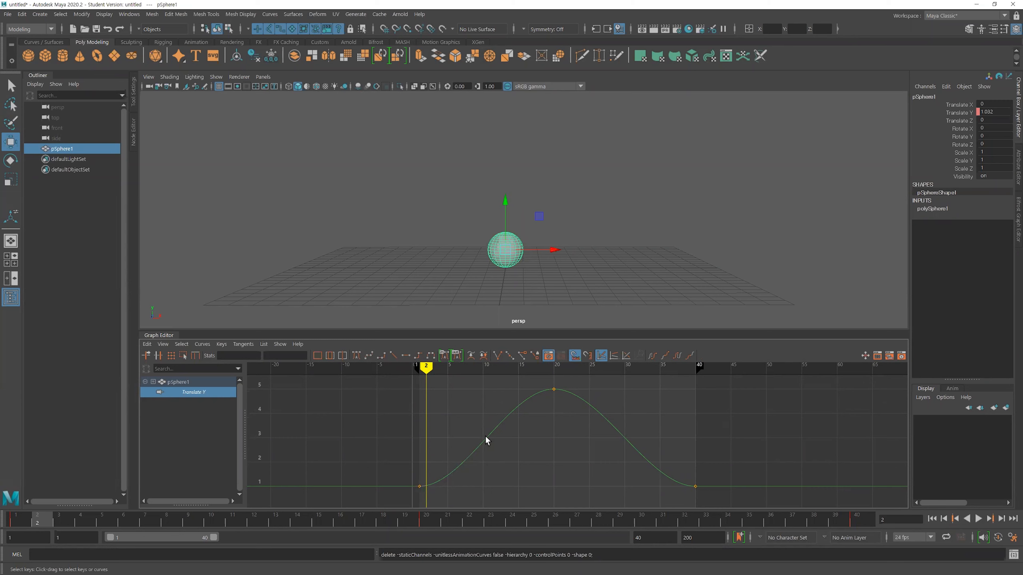
{"action": "left_click_drag", "start_coordinate": [33, 525], "coordinate": [385, 523]}
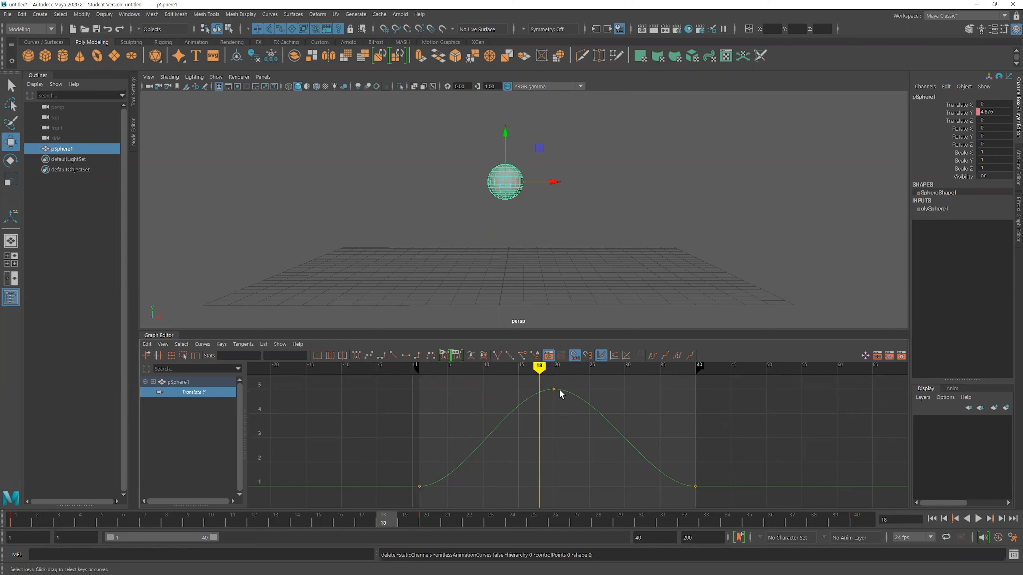
{"action": "left_click_drag", "start_coordinate": [400, 523], "coordinate": [440, 525]}
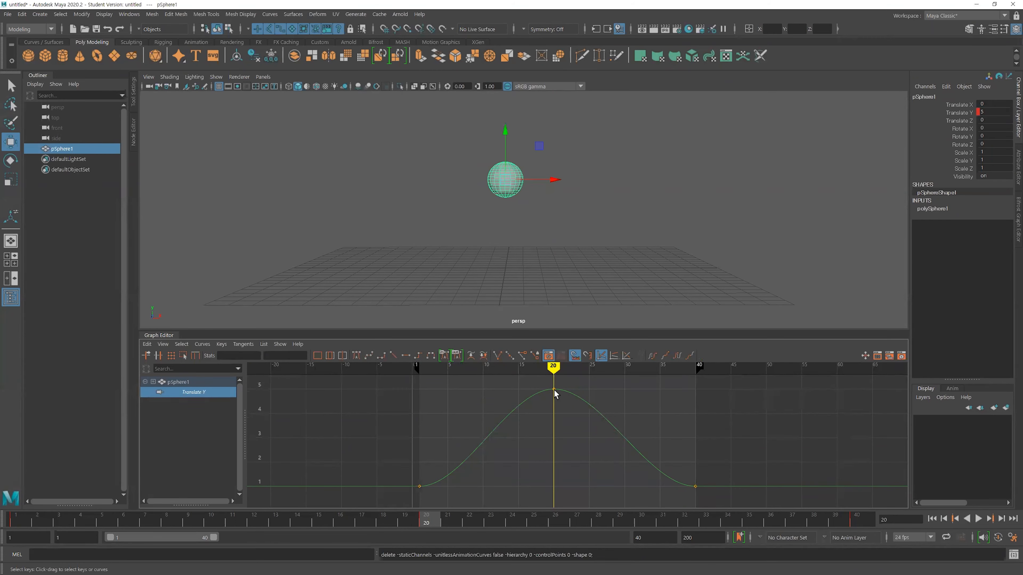
{"action": "left_click_drag", "start_coordinate": [429, 519], "coordinate": [16, 521]}
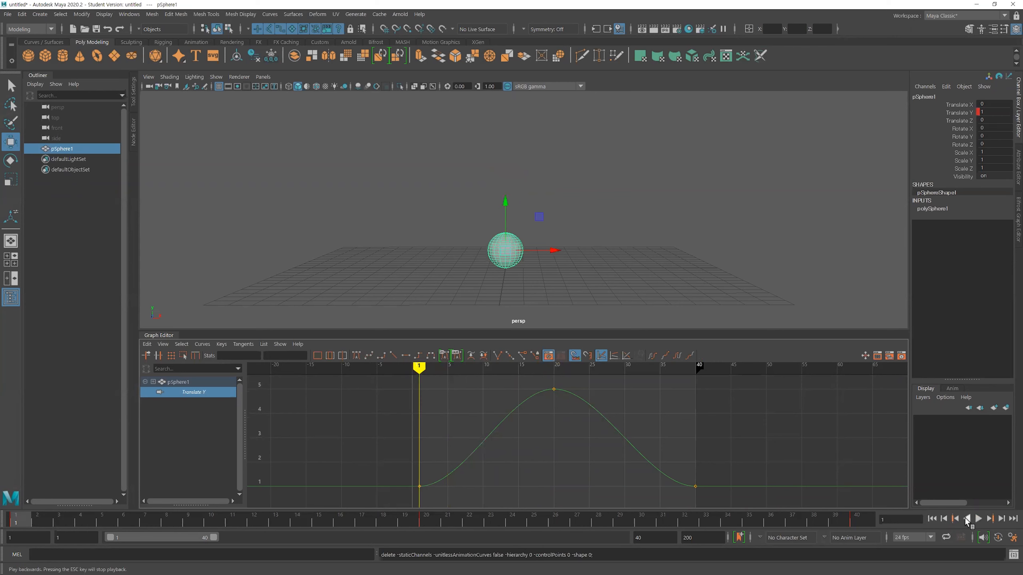
- Play the animation, select the frame 20 key to inspect its tangent handles, replay from frame 1, and scrub back to frame 1
{"action": "left_click", "coordinate": [978, 519]}
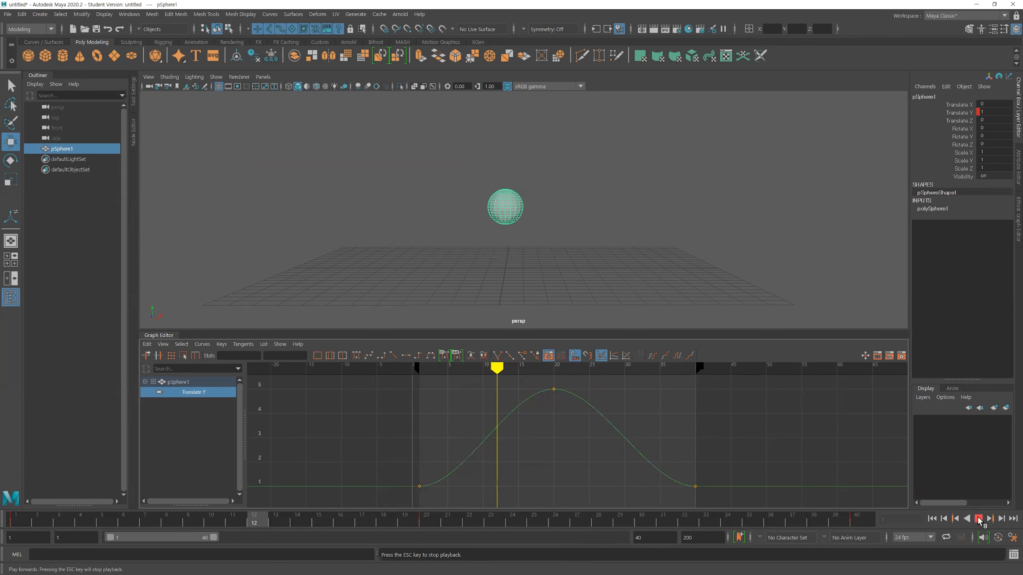
{"action": "left_click", "coordinate": [979, 519]}
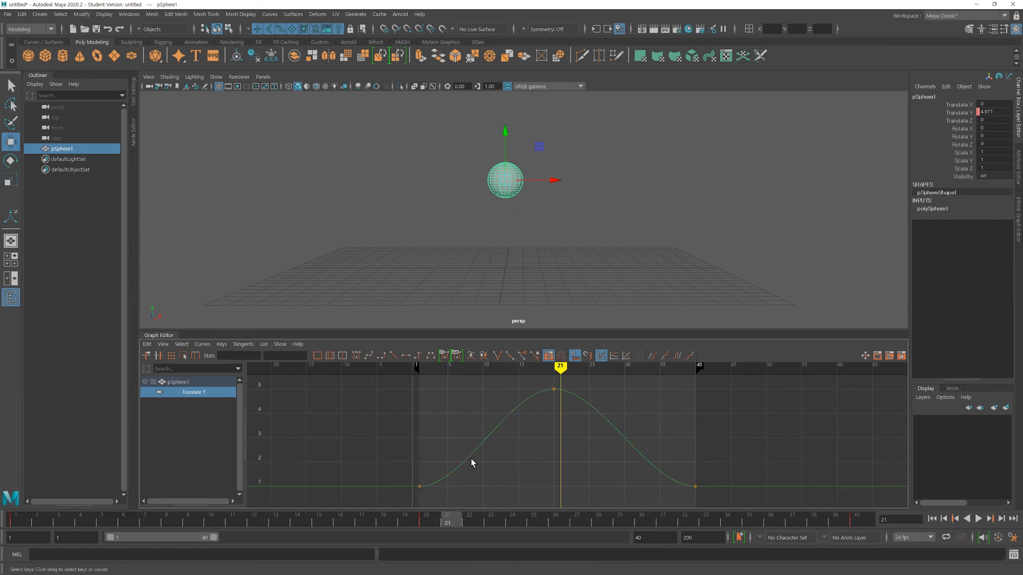
{"action": "left_click", "coordinate": [555, 391]}
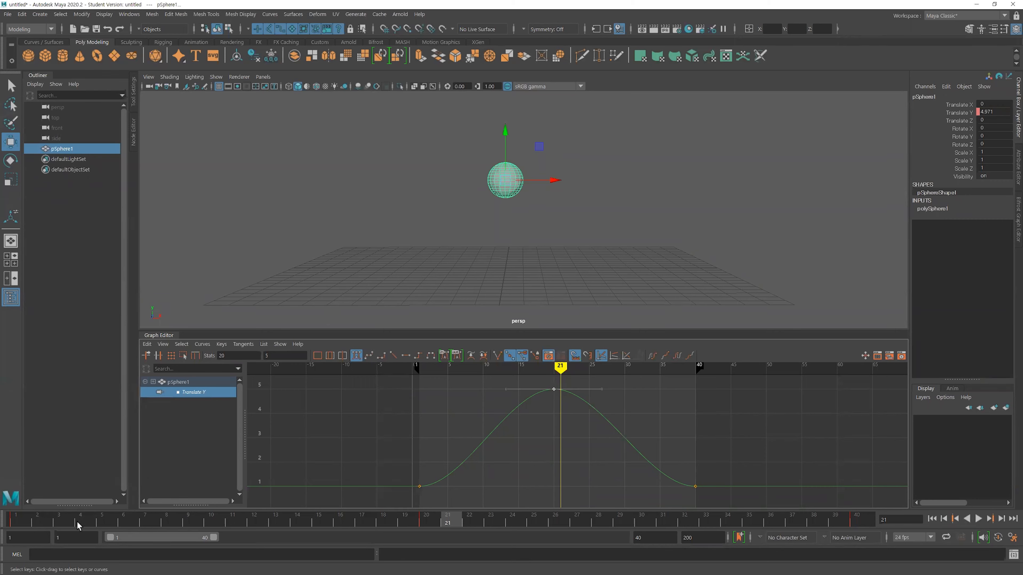
{"action": "left_click", "coordinate": [19, 521]}
{"action": "left_click", "coordinate": [979, 519]}
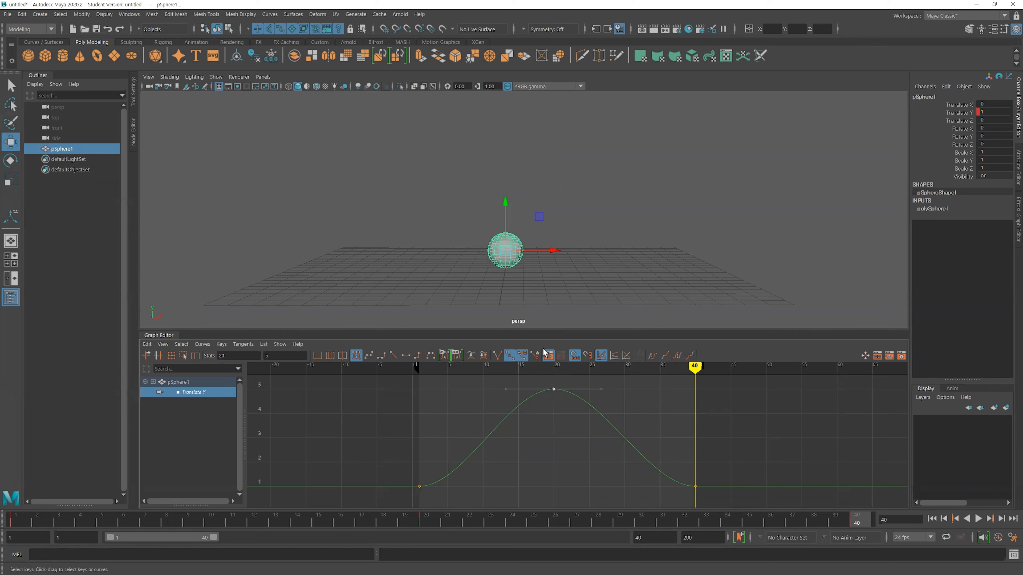
{"action": "key", "text": "alt+v"}
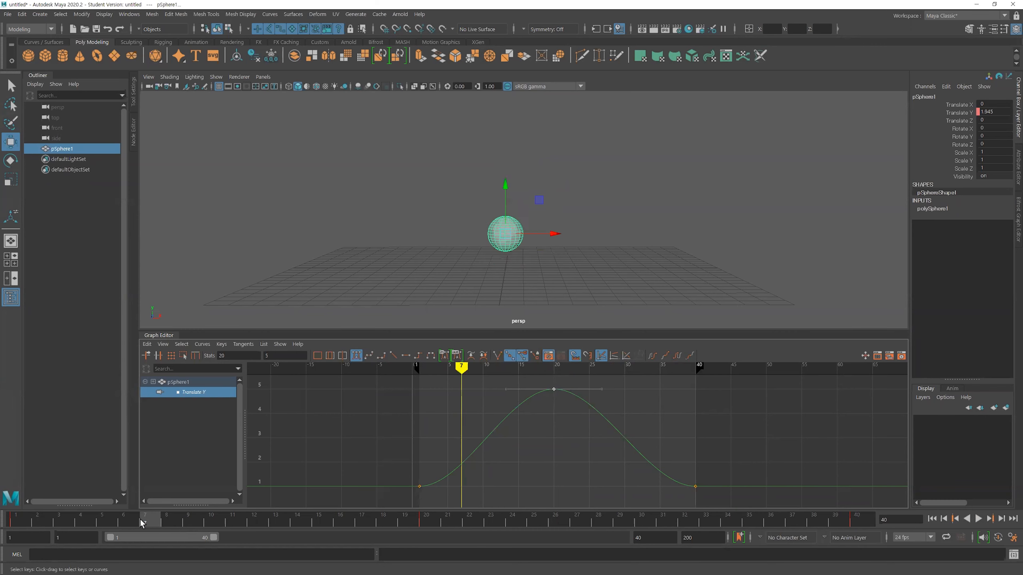
{"action": "left_click_drag", "start_coordinate": [360, 524], "coordinate": [14, 523]}
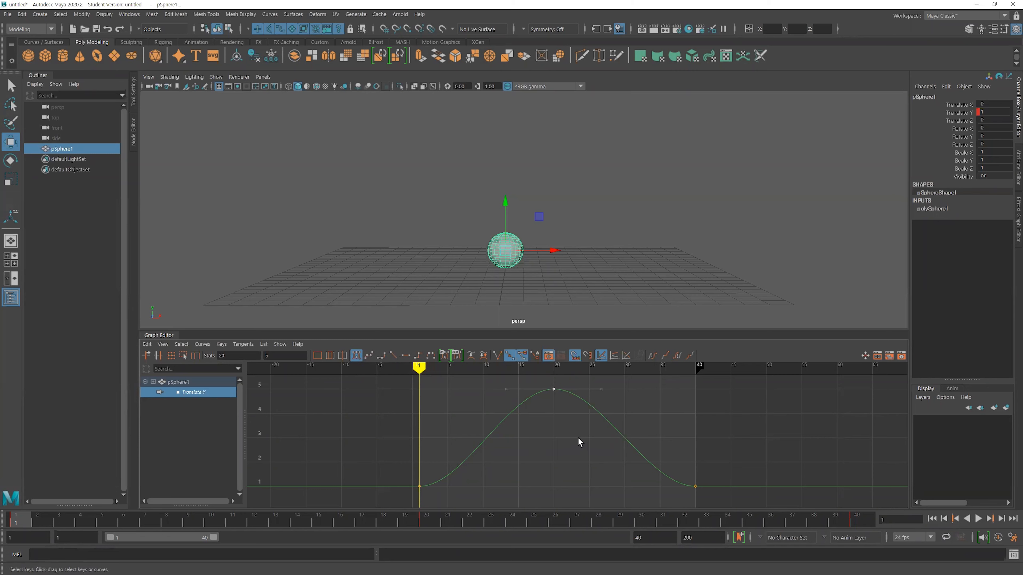
- Apply linear tangents to all three Translate Y keys and deselect them
{"action": "left_click", "coordinate": [487, 465]}
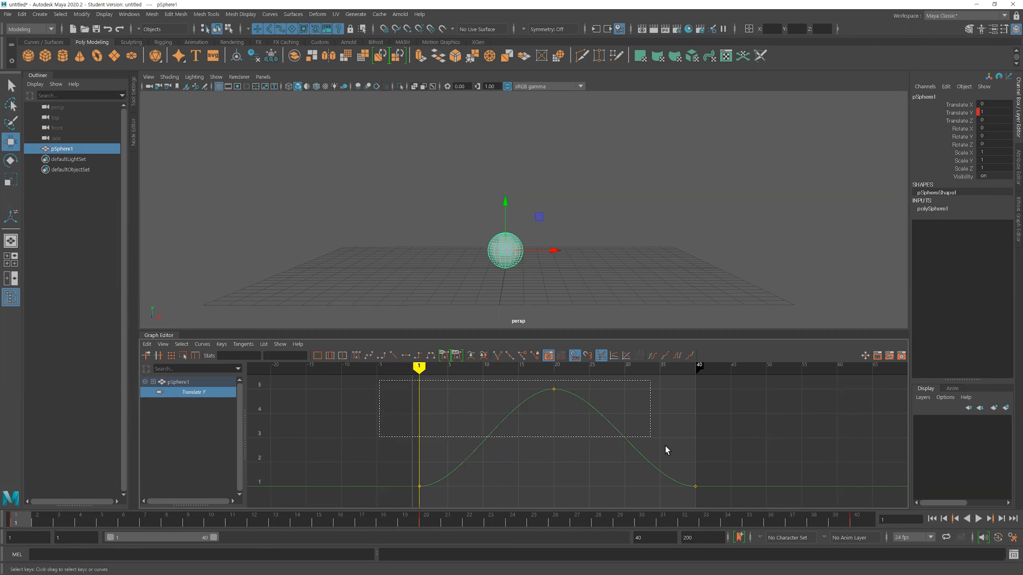
{"action": "left_click_drag", "start_coordinate": [665, 445], "coordinate": [723, 504]}
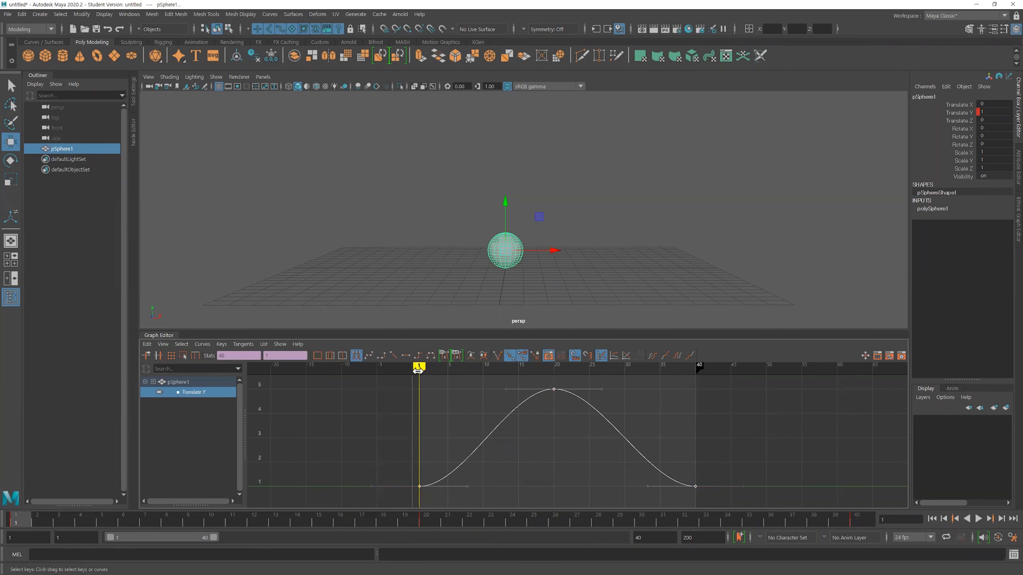
{"action": "left_click", "coordinate": [391, 357]}
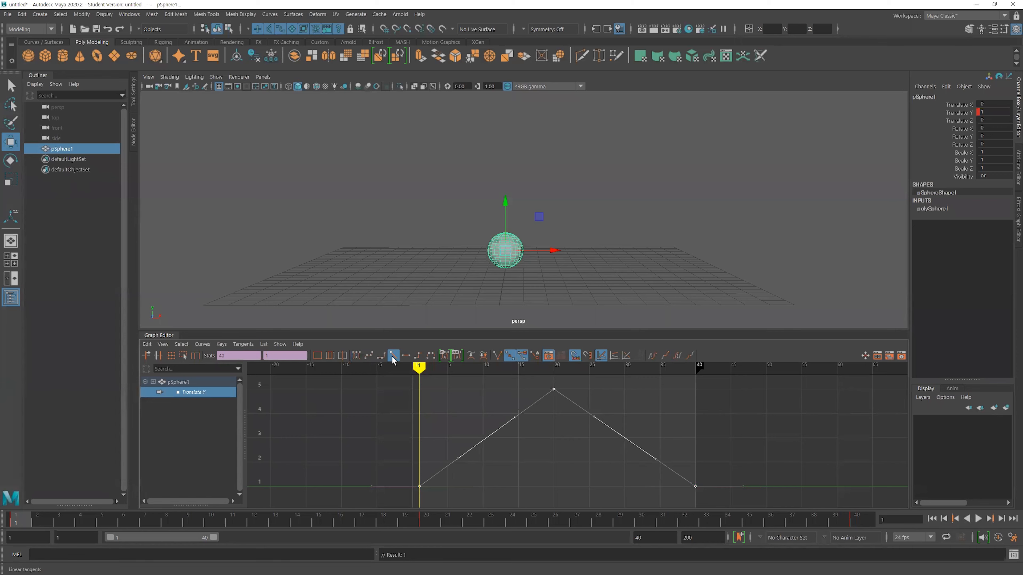
{"action": "left_click", "coordinate": [451, 417]}
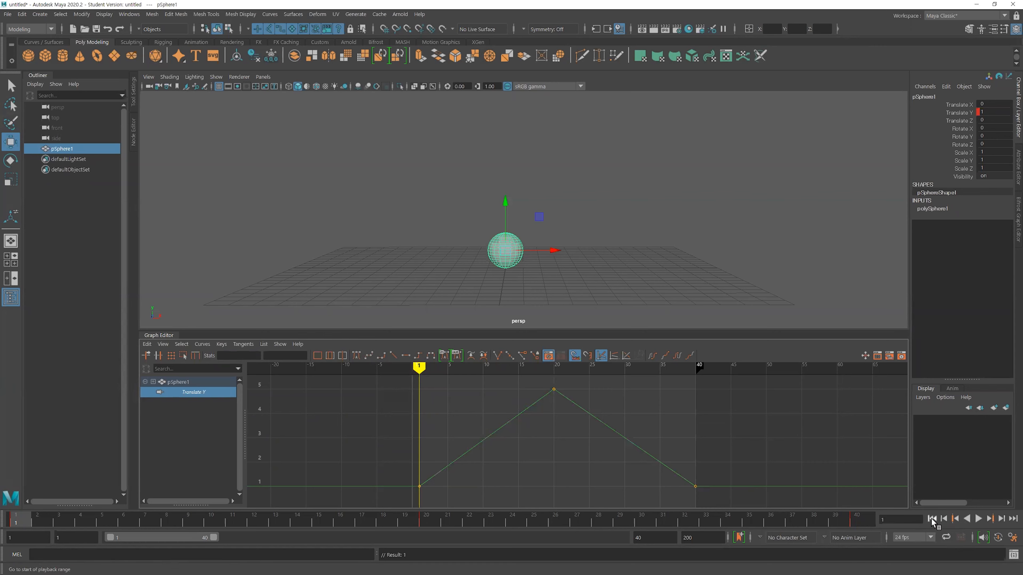
- Play the linear motion, inspect the key and Translate Y channel at frame 20, and replay from the start
{"action": "left_click", "coordinate": [978, 519]}
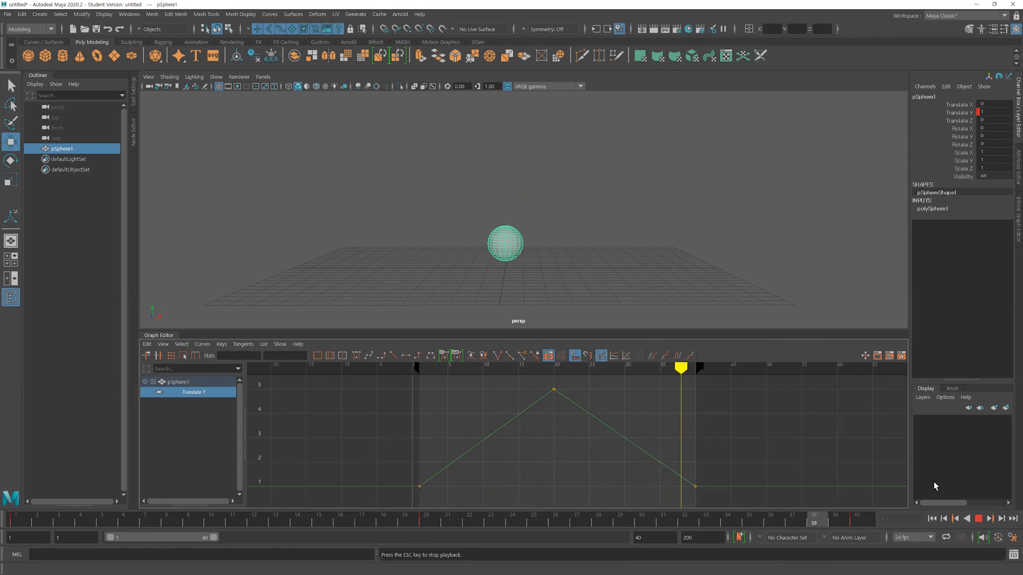
{"action": "key", "text": "Escape"}
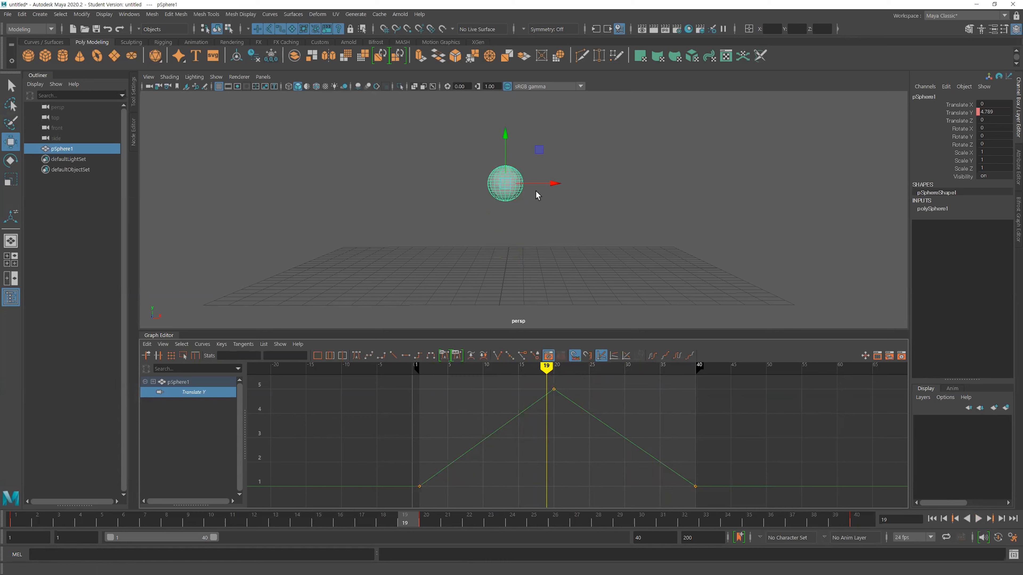
{"action": "left_click", "coordinate": [421, 522]}
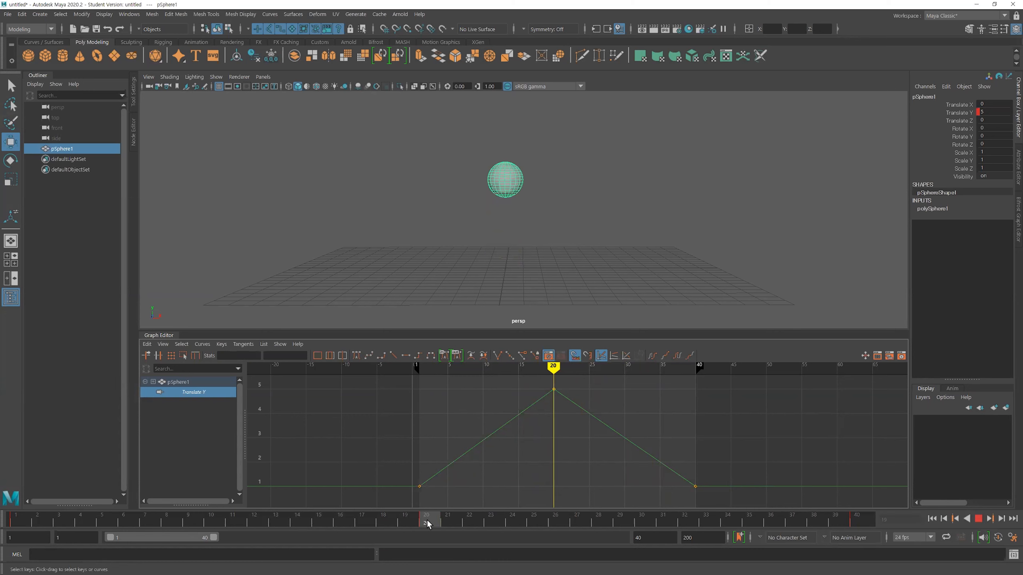
{"action": "left_click", "coordinate": [552, 391]}
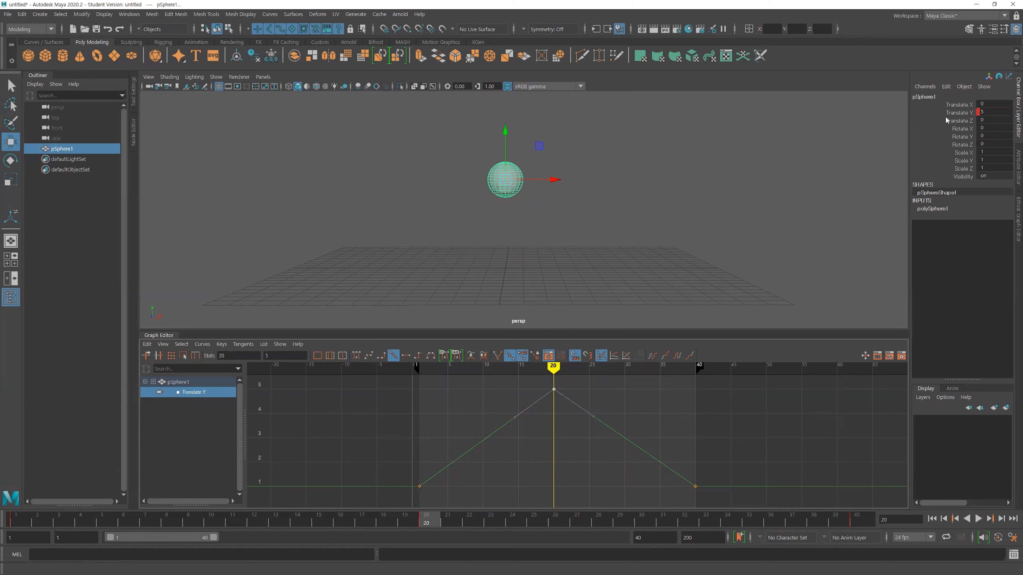
{"action": "left_click", "coordinate": [959, 113]}
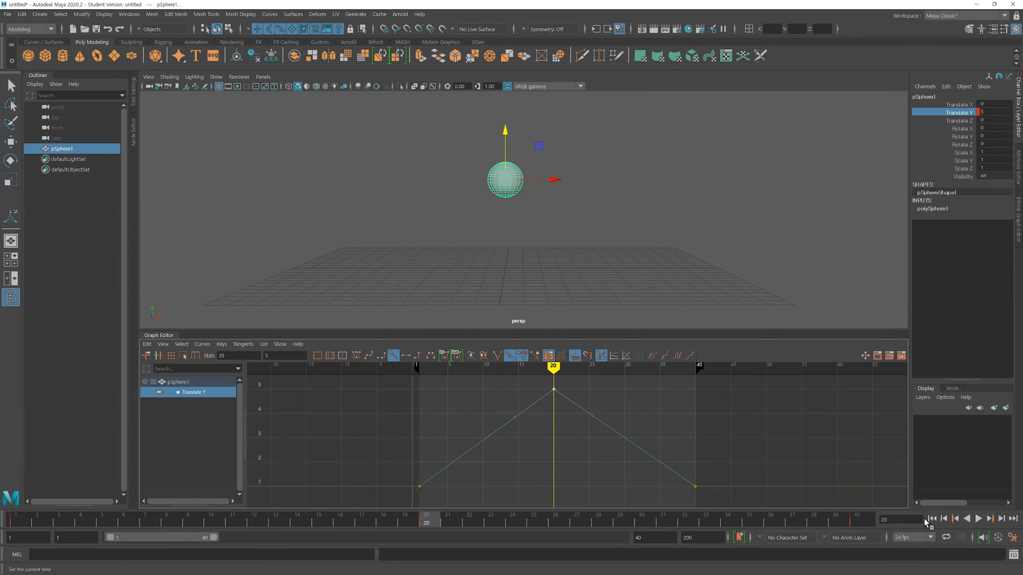
{"action": "left_click", "coordinate": [932, 518]}
{"action": "left_click", "coordinate": [979, 519]}
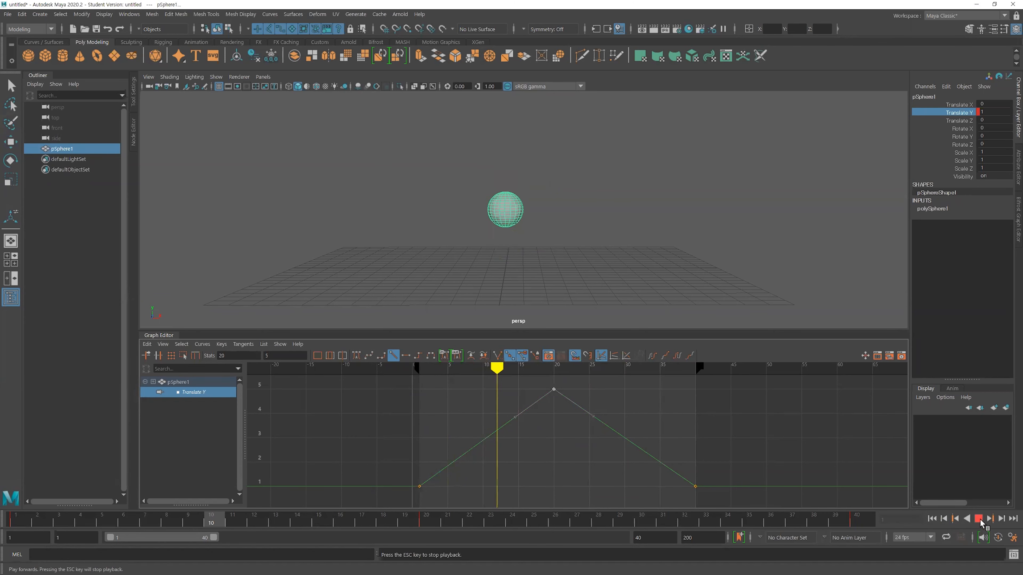
{"action": "key", "text": "Escape"}
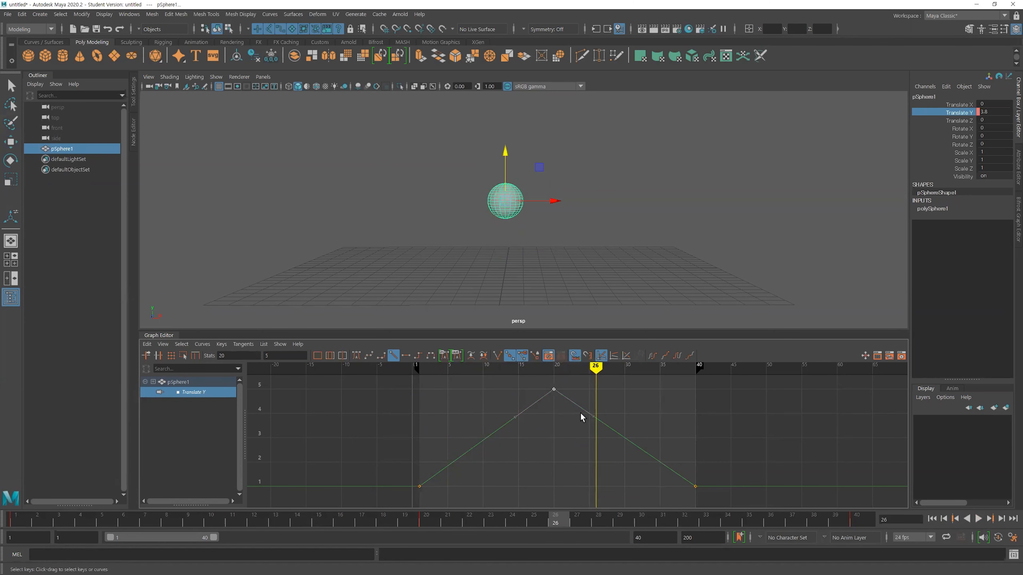
- Give the peak key at frame 20 flat tangents
{"action": "left_click_drag", "start_coordinate": [401, 468], "coordinate": [445, 497]}
{"action": "left_click_drag", "start_coordinate": [674, 459], "coordinate": [712, 495]}
{"action": "left_click_drag", "start_coordinate": [532, 383], "coordinate": [560, 401]}
{"action": "left_click", "coordinate": [406, 357]}
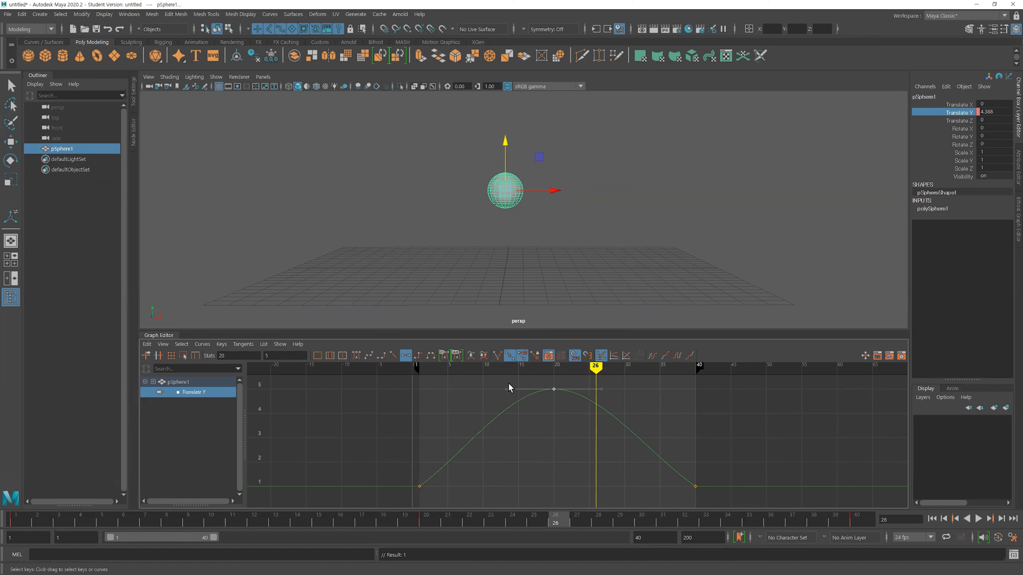
- Try spline, linear, and flat tangents in turn on all three Translate Y keys
{"action": "left_click_drag", "start_coordinate": [367, 384], "coordinate": [801, 512]}
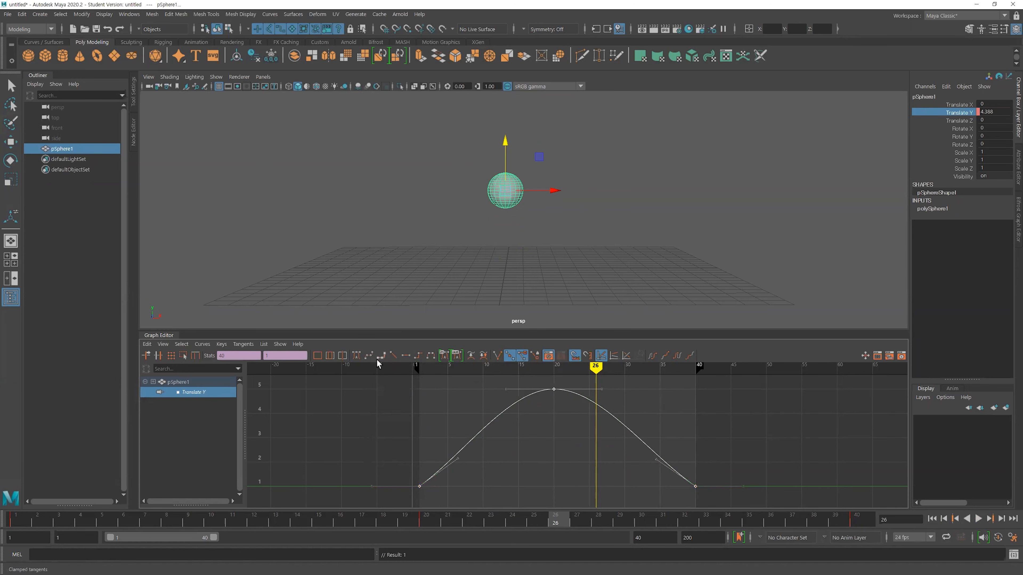
{"action": "left_click", "coordinate": [369, 355]}
{"action": "left_click", "coordinate": [393, 355]}
{"action": "left_click", "coordinate": [405, 355]}
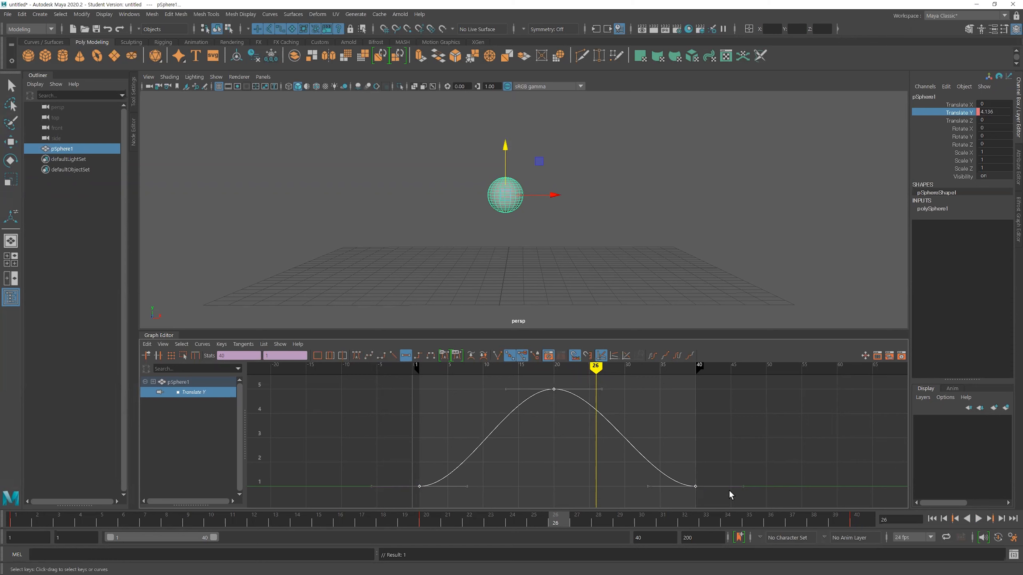
- Apply linear tangents to only the first and last keys, at frames 1 and 40
{"action": "left_click", "coordinate": [566, 407]}
{"action": "left_click_drag", "start_coordinate": [383, 445], "coordinate": [777, 508]}
{"action": "left_click_drag", "start_coordinate": [379, 420], "coordinate": [726, 504]}
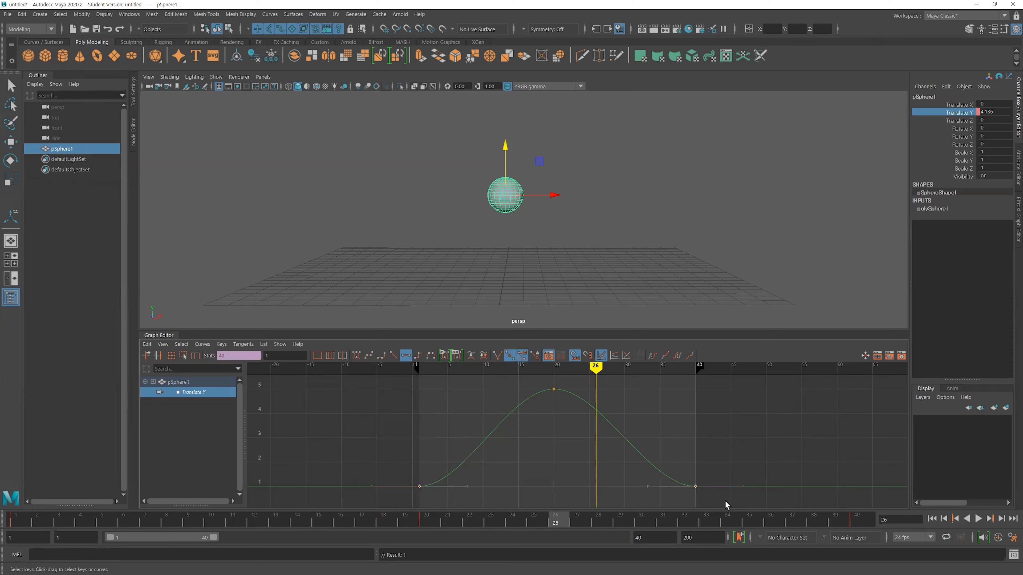
{"action": "left_click", "coordinate": [395, 356]}
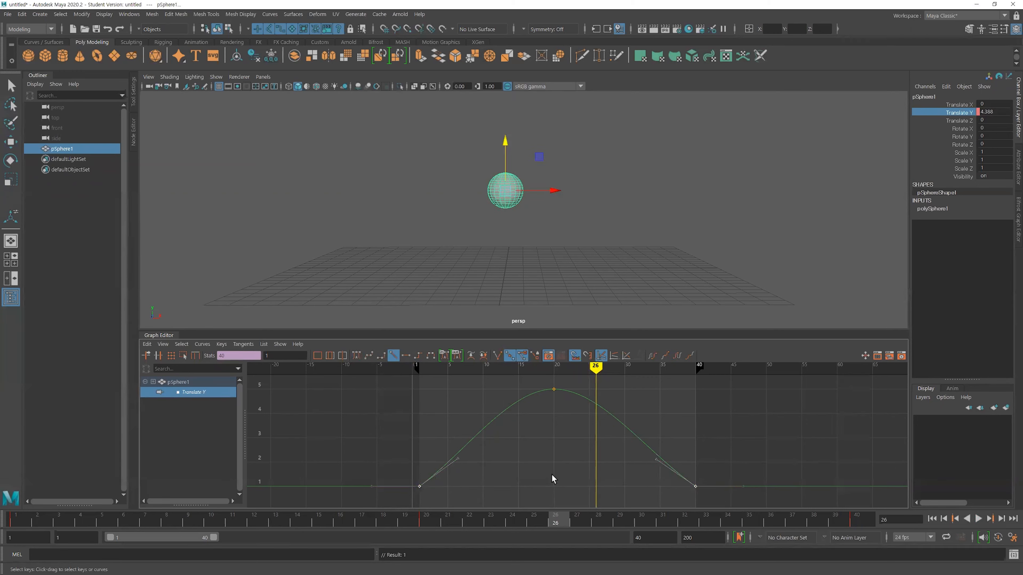
- Play the sphere's motion with the linear end tangents, step back along the timeline, and replay it
{"action": "left_click", "coordinate": [552, 479]}
{"action": "left_click", "coordinate": [979, 519]}
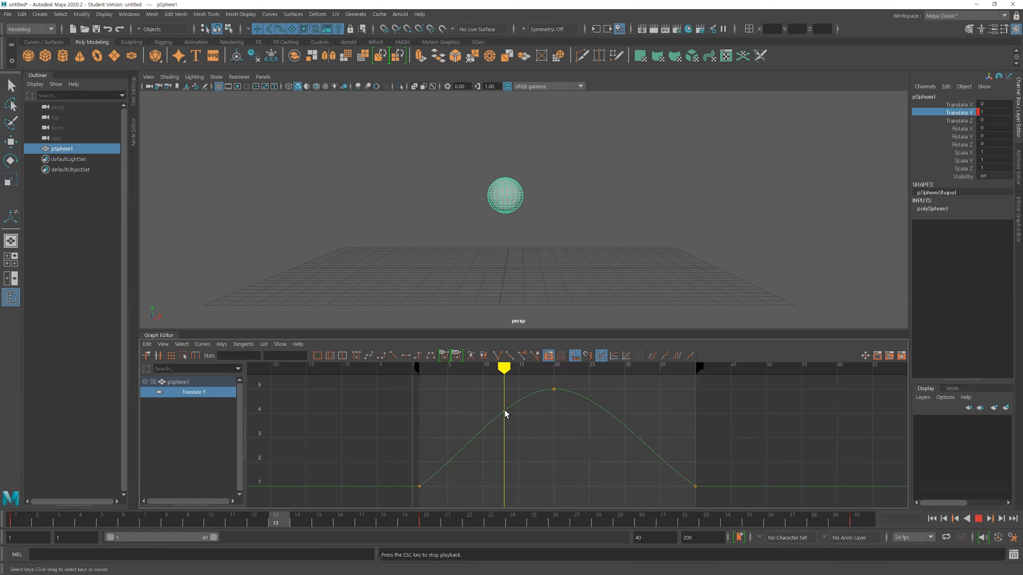
{"action": "left_click", "coordinate": [979, 520]}
{"action": "scroll", "coordinate": [600, 447], "scroll_direction": "down", "scroll_amount": 4}
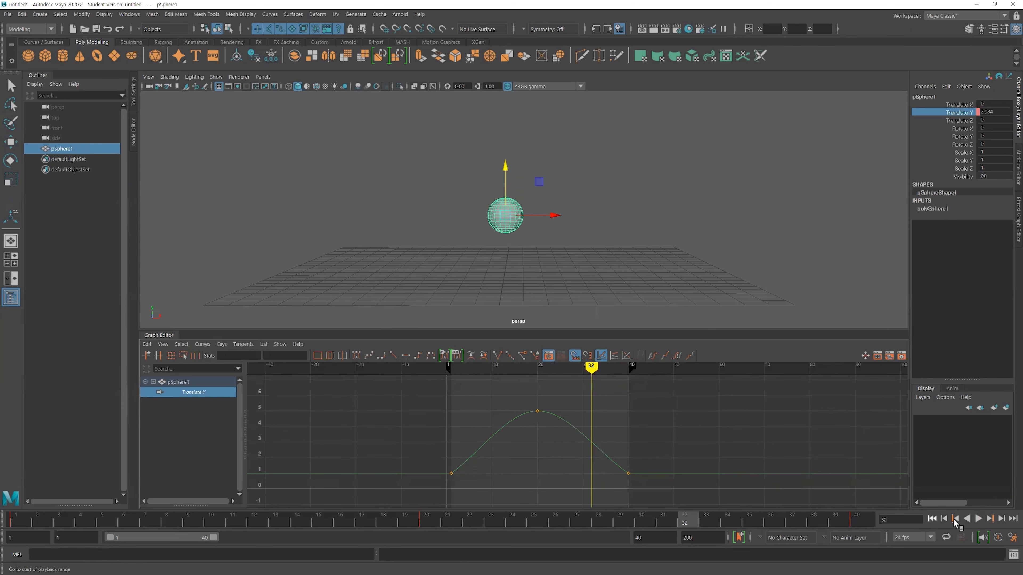
{"action": "left_click", "coordinate": [955, 519]}
{"action": "left_click", "coordinate": [979, 520]}
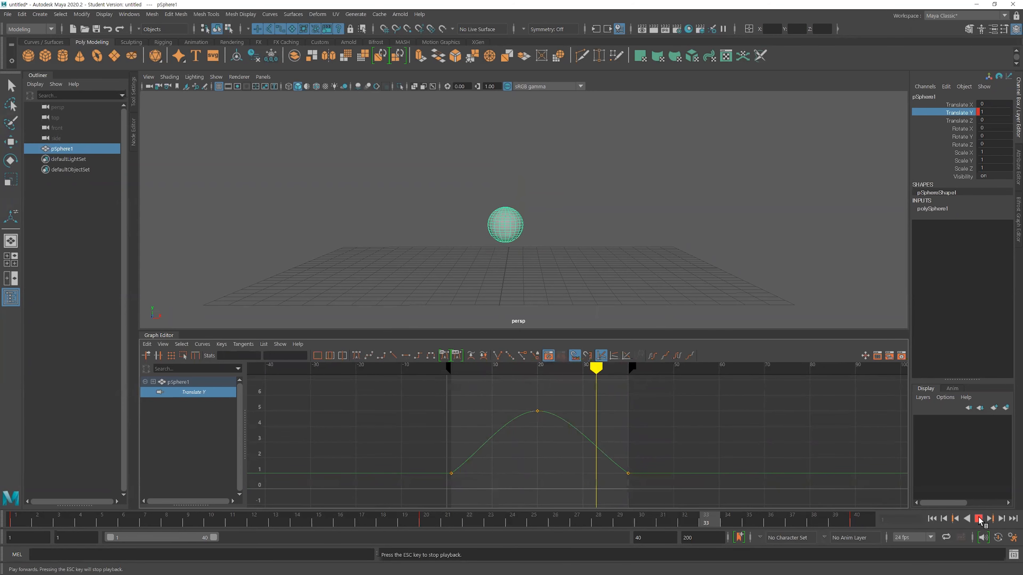
{"action": "key", "text": "Escape"}
- Lower the outgoing tangent handle of the Translate Y key at frame 1 so the curve starts more gradually
{"action": "scroll", "coordinate": [452, 453], "scroll_direction": "up", "scroll_amount": 2}
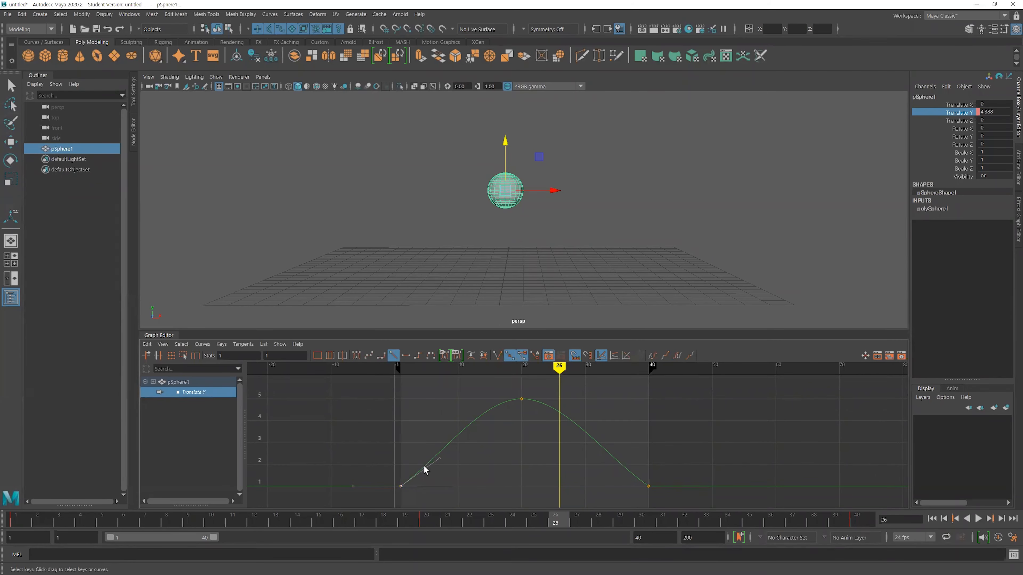
{"action": "left_click_drag", "start_coordinate": [420, 440], "coordinate": [452, 475]}
{"action": "left_click_drag", "start_coordinate": [433, 436], "coordinate": [454, 476]}
{"action": "left_click", "coordinate": [403, 488]}
{"action": "left_click_drag", "start_coordinate": [415, 433], "coordinate": [453, 486]}
{"action": "key", "text": "w"}
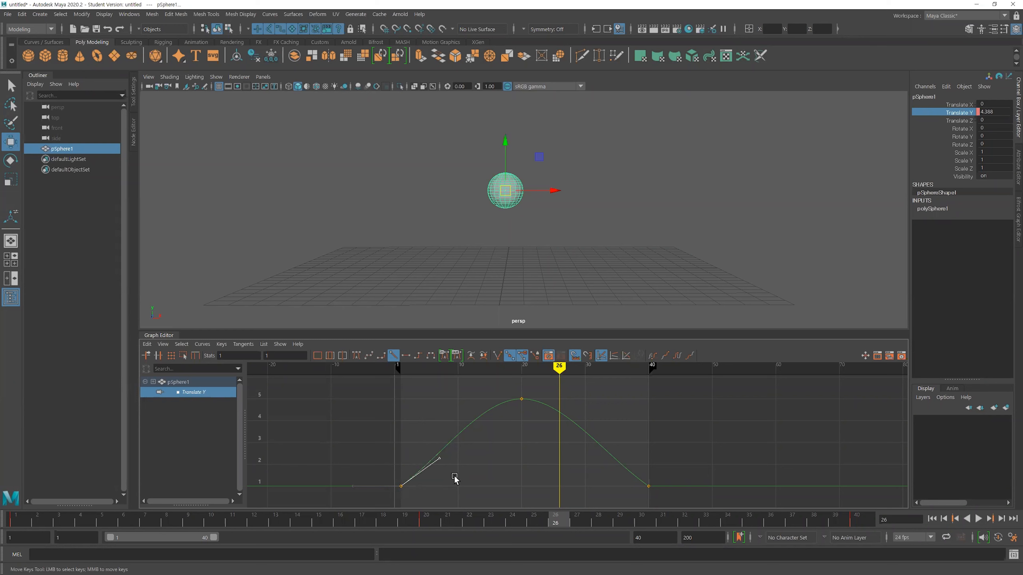
{"action": "mouse_move", "coordinate": [437, 459]}
{"action": "middle_mouse_down"}
{"action": "mouse_move", "coordinate": [426, 441]}
{"action": "mouse_move", "coordinate": [446, 479]}
{"action": "mouse_move", "coordinate": [423, 428]}
{"action": "mouse_move", "coordinate": [441, 466]}
{"action": "middle_mouse_up"}
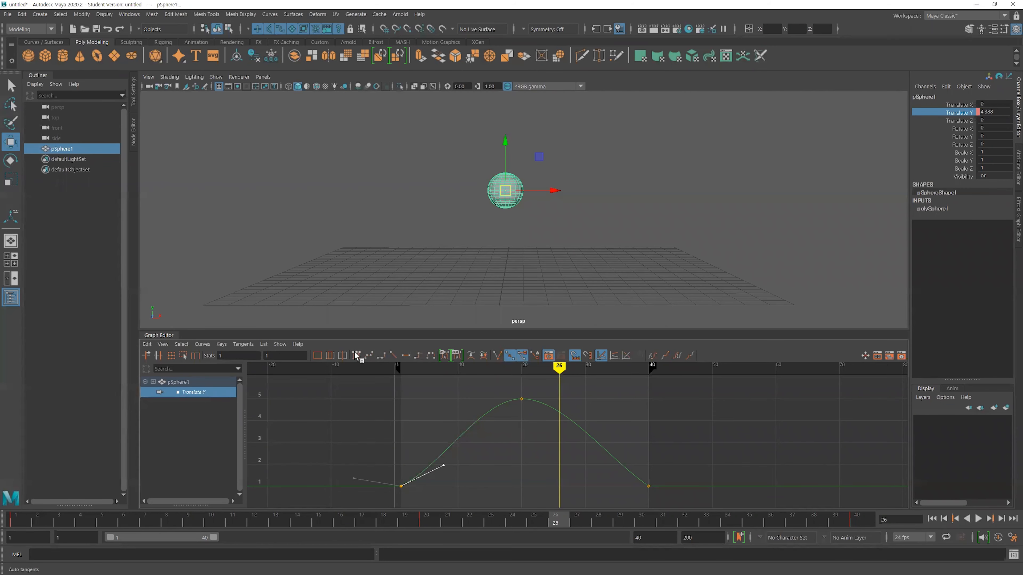
{"action": "mouse_move", "coordinate": [442, 467]}
{"action": "left_mouse_down"}
{"action": "mouse_move", "coordinate": [424, 439]}
{"action": "mouse_move", "coordinate": [443, 478]}
{"action": "mouse_move", "coordinate": [427, 434]}
{"action": "mouse_move", "coordinate": [440, 477]}
{"action": "left_mouse_up"}
{"action": "left_click", "coordinate": [443, 477]}
{"action": "left_click_drag", "start_coordinate": [403, 479], "coordinate": [387, 494]}
{"action": "mouse_move", "coordinate": [435, 469]}
{"action": "left_mouse_down"}
{"action": "mouse_move", "coordinate": [455, 488]}
{"action": "mouse_move", "coordinate": [433, 432]}
{"action": "mouse_move", "coordinate": [448, 479]}
{"action": "left_mouse_up"}
- Lower the incoming tangent handle of the frame 40 key and break its tangents to adjust that handle independently
{"action": "left_click", "coordinate": [649, 486]}
{"action": "left_click_drag", "start_coordinate": [599, 483], "coordinate": [641, 465]}
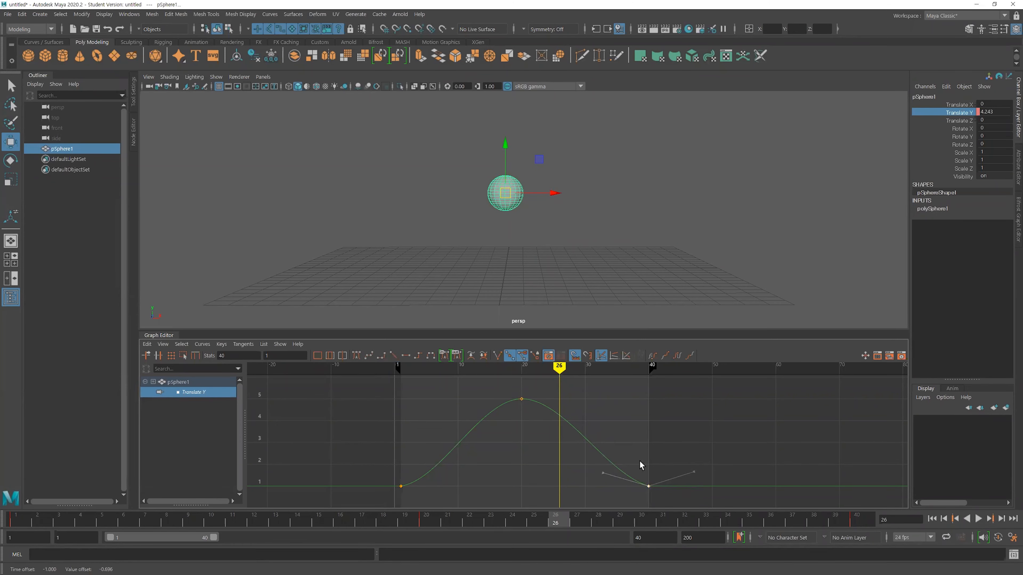
{"action": "left_click", "coordinate": [497, 355]}
{"action": "mouse_move", "coordinate": [603, 473]}
{"action": "left_mouse_down"}
{"action": "mouse_move", "coordinate": [614, 450]}
{"action": "mouse_move", "coordinate": [607, 488]}
{"action": "mouse_move", "coordinate": [614, 447]}
{"action": "mouse_move", "coordinate": [605, 467]}
{"action": "left_mouse_up"}
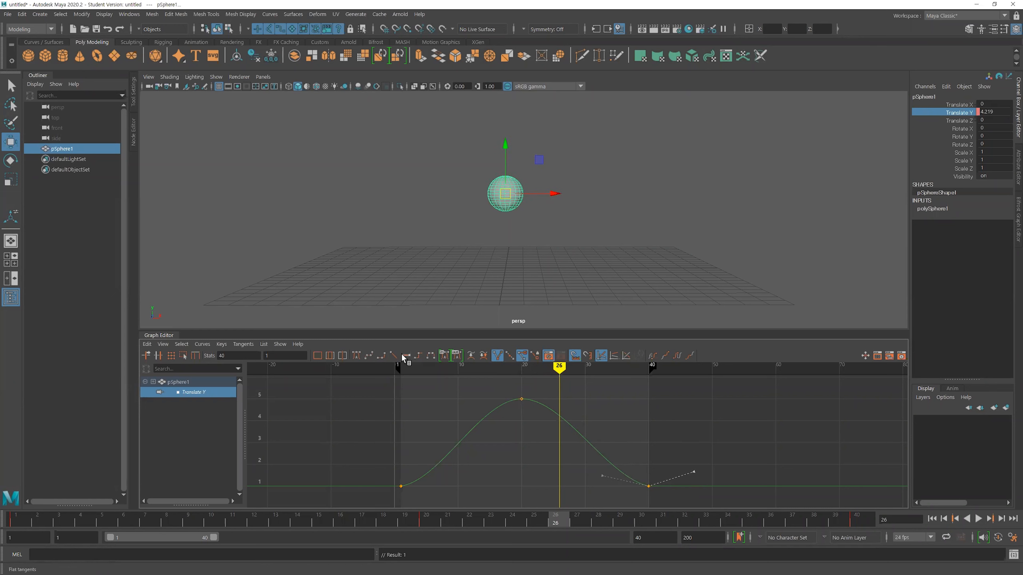
- Apply flat tangents to the Translate Y key at frame 1 and adjust its outgoing handle
{"action": "left_click_drag", "start_coordinate": [383, 451], "coordinate": [417, 502]}
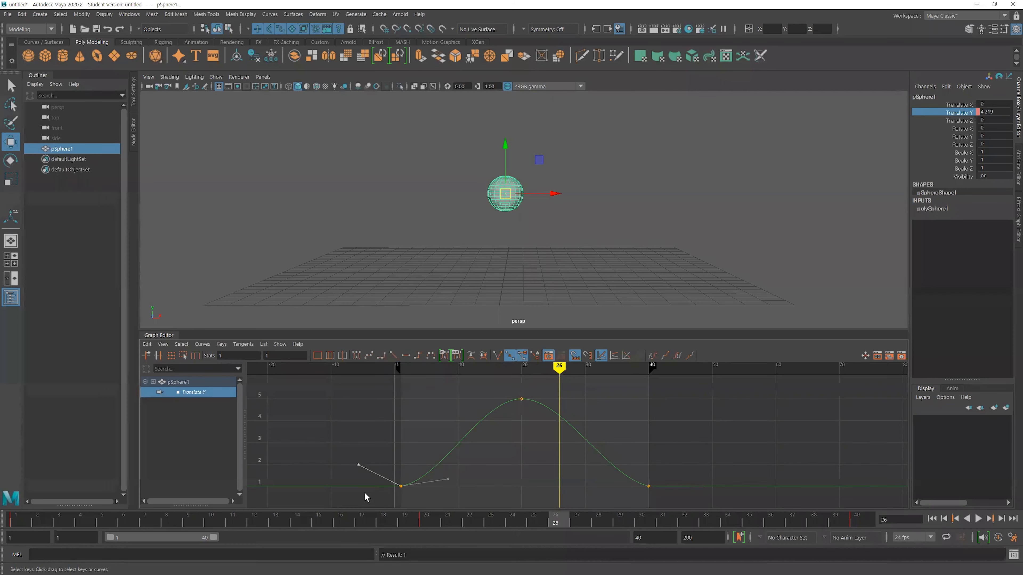
{"action": "left_click", "coordinate": [406, 356]}
{"action": "mouse_move", "coordinate": [447, 479]}
{"action": "left_mouse_down"}
{"action": "mouse_move", "coordinate": [441, 462]}
{"action": "mouse_move", "coordinate": [446, 481]}
{"action": "left_mouse_up"}
{"action": "left_click_drag", "start_coordinate": [380, 508], "coordinate": [435, 501]}
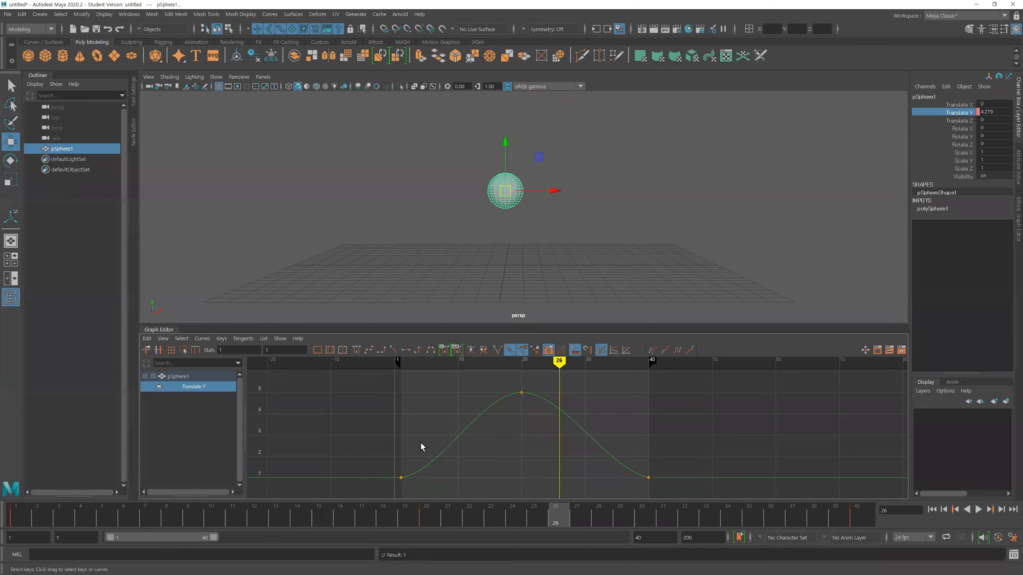
- Break the frame 1 key's tangents, raise the inner handles at frames 1 and 40 into a rounded arc, and play it
{"action": "left_click", "coordinate": [497, 350]}
{"action": "left_click_drag", "start_coordinate": [448, 472], "coordinate": [436, 435]}
{"action": "left_click_drag", "start_coordinate": [610, 436], "coordinate": [662, 482]}
{"action": "left_click_drag", "start_coordinate": [601, 466], "coordinate": [612, 437]}
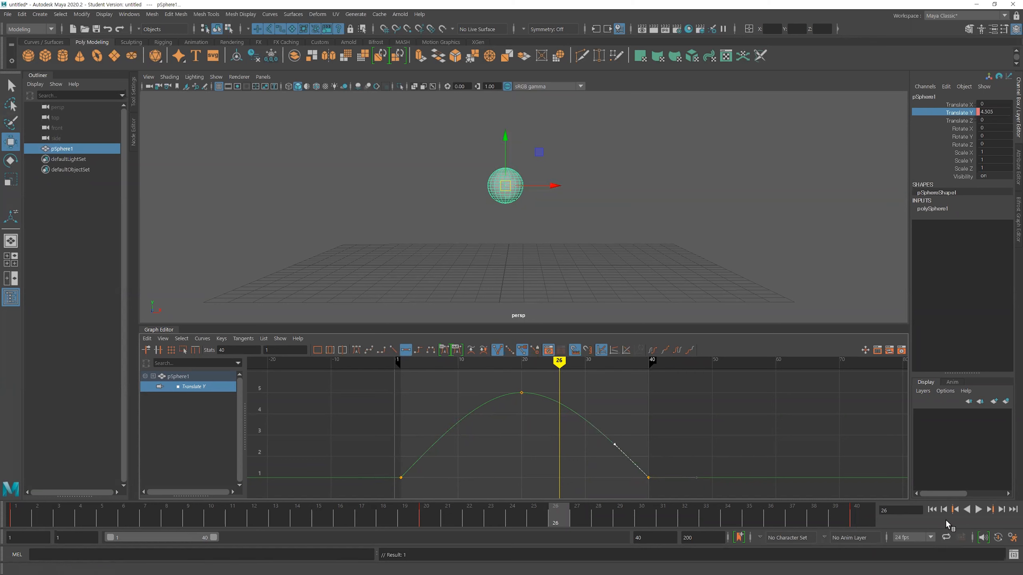
{"action": "left_click", "coordinate": [979, 509]}
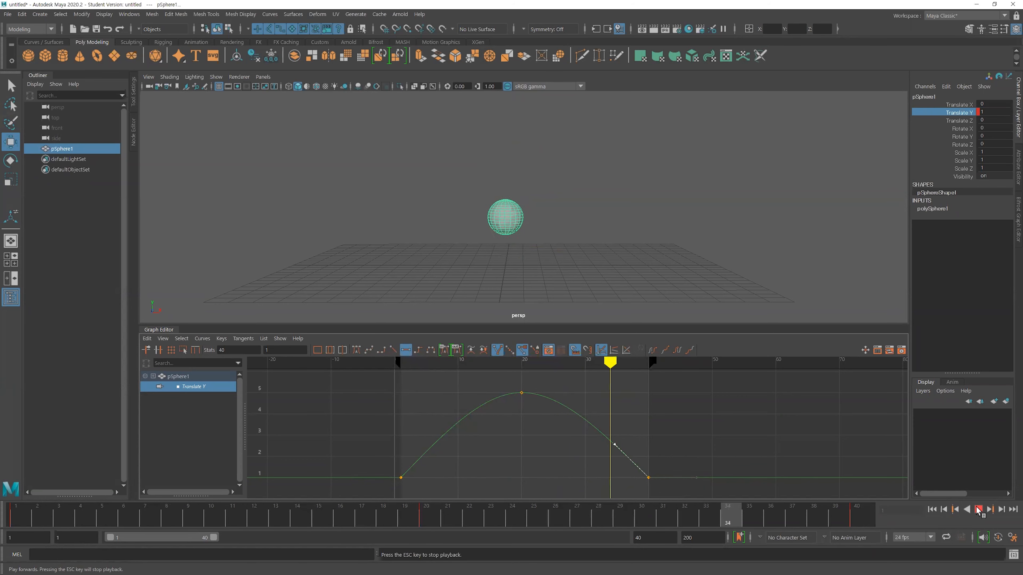
{"action": "key", "text": "Escape"}
- Steepen the inner tangent handles at frames 1 and 40 to broaden the top of the arc, and play it
{"action": "left_click", "coordinate": [401, 478]}
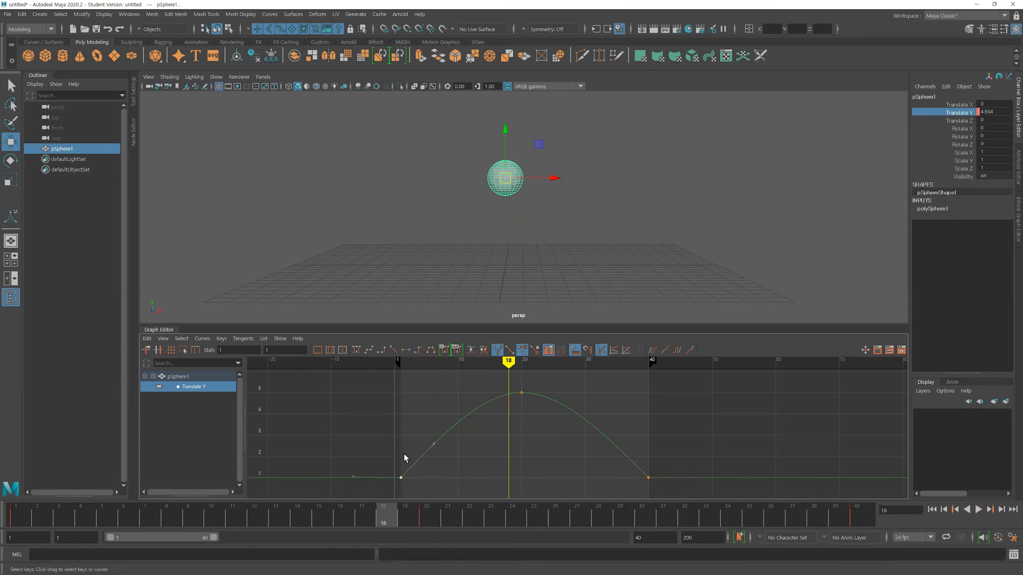
{"action": "left_click_drag", "start_coordinate": [433, 442], "coordinate": [417, 423]}
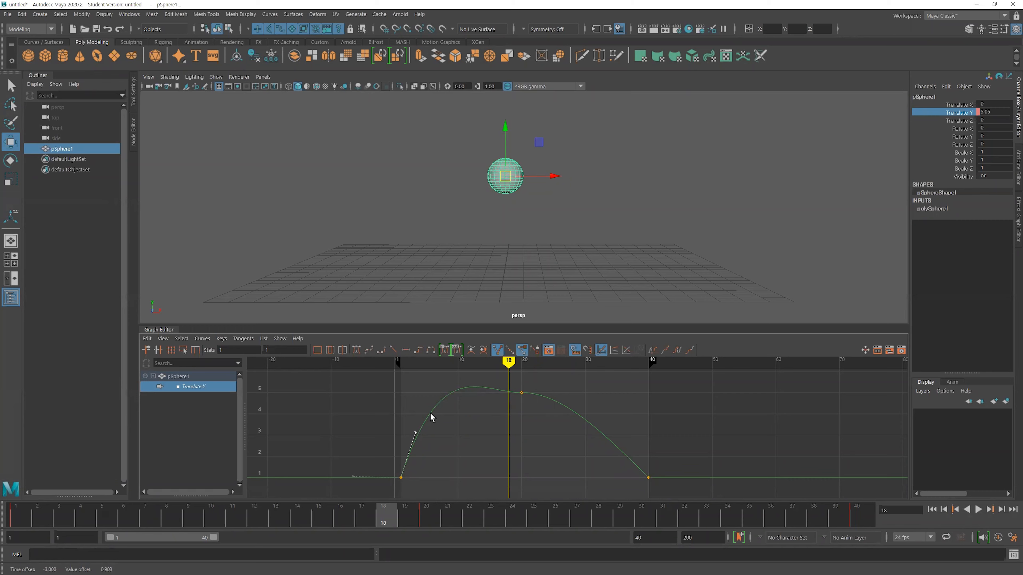
{"action": "left_click", "coordinate": [410, 435]}
{"action": "left_click", "coordinate": [400, 469]}
{"action": "left_click_drag", "start_coordinate": [415, 434], "coordinate": [419, 438]}
{"action": "left_click_drag", "start_coordinate": [679, 496], "coordinate": [679, 494]}
{"action": "mouse_move", "coordinate": [633, 437]}
{"action": "left_mouse_down"}
{"action": "mouse_move", "coordinate": [604, 464]}
{"action": "mouse_move", "coordinate": [624, 425]}
{"action": "left_mouse_up"}
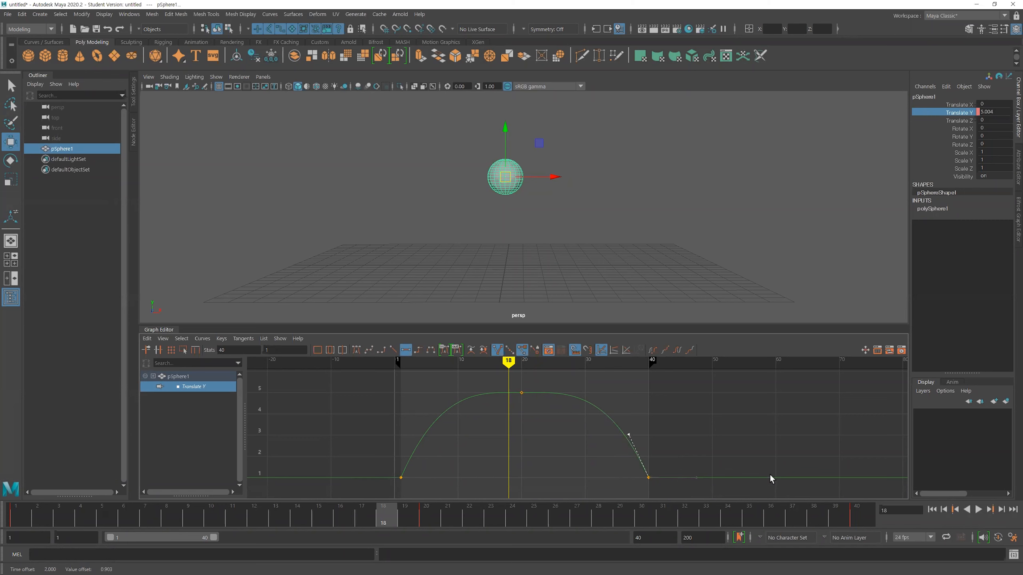
{"action": "left_click", "coordinate": [978, 509]}
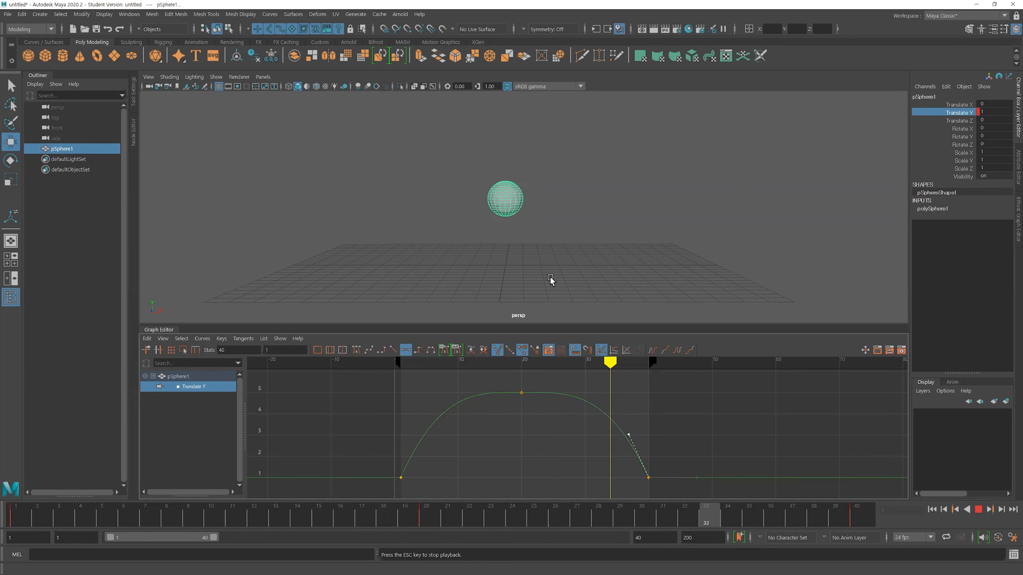
{"action": "left_click", "coordinate": [979, 510]}
- Apply spline tangents to all three Translate Y keys and clear the key selection
{"action": "scroll", "coordinate": [541, 422], "scroll_direction": "down", "scroll_amount": 4}
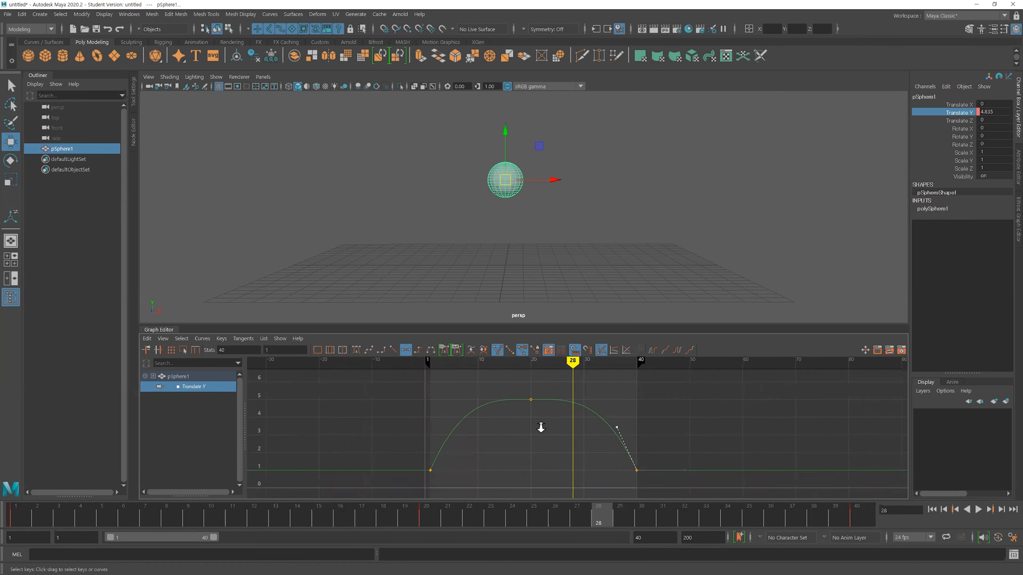
{"action": "middle_click_drag", "start_coordinate": [539, 427], "coordinate": [501, 433], "text": "alt"}
{"action": "left_click_drag", "start_coordinate": [337, 407], "coordinate": [635, 500]}
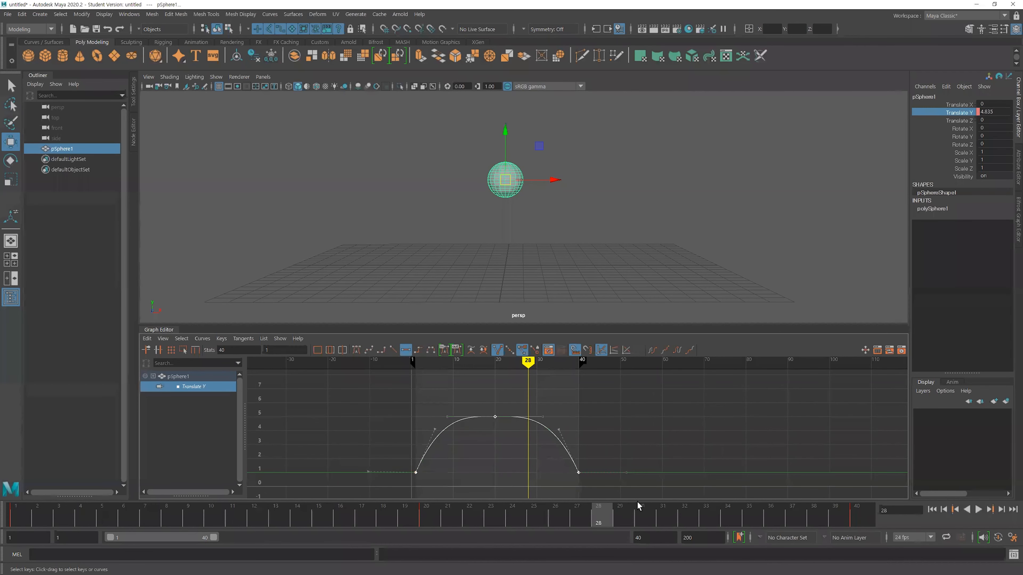
{"action": "left_click", "coordinate": [369, 351]}
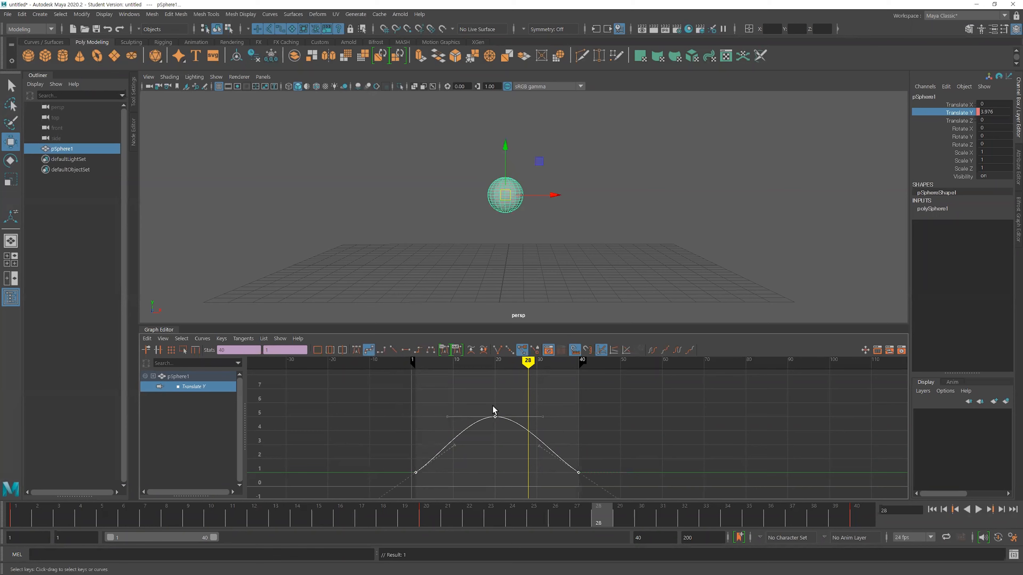
{"action": "left_click", "coordinate": [567, 408]}
- Extend the end of the playback range to frame 120
{"action": "right_click_drag", "start_coordinate": [564, 411], "coordinate": [442, 407], "text": "alt"}
{"action": "middle_click_drag", "start_coordinate": [446, 409], "coordinate": [425, 405], "text": "alt"}
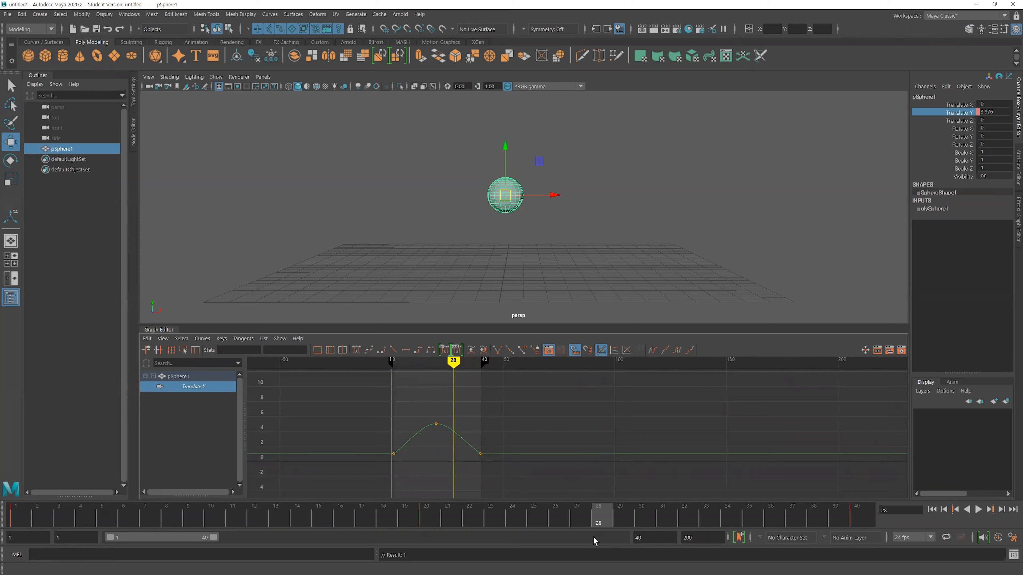
{"action": "double_click", "coordinate": [654, 538]}
{"action": "type", "text": "120"}
{"action": "key", "text": "Return"}
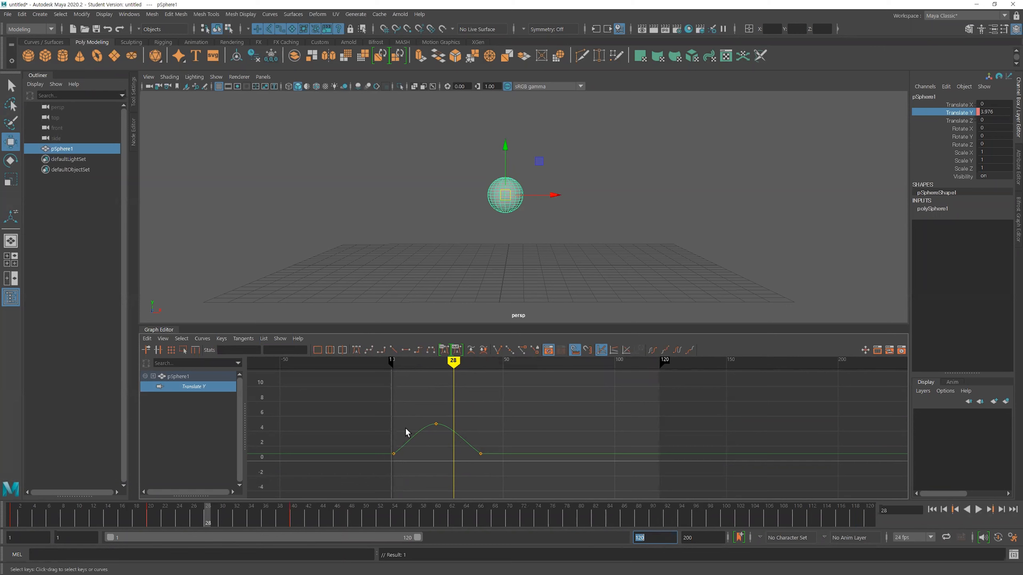
{"action": "left_click", "coordinate": [423, 396]}
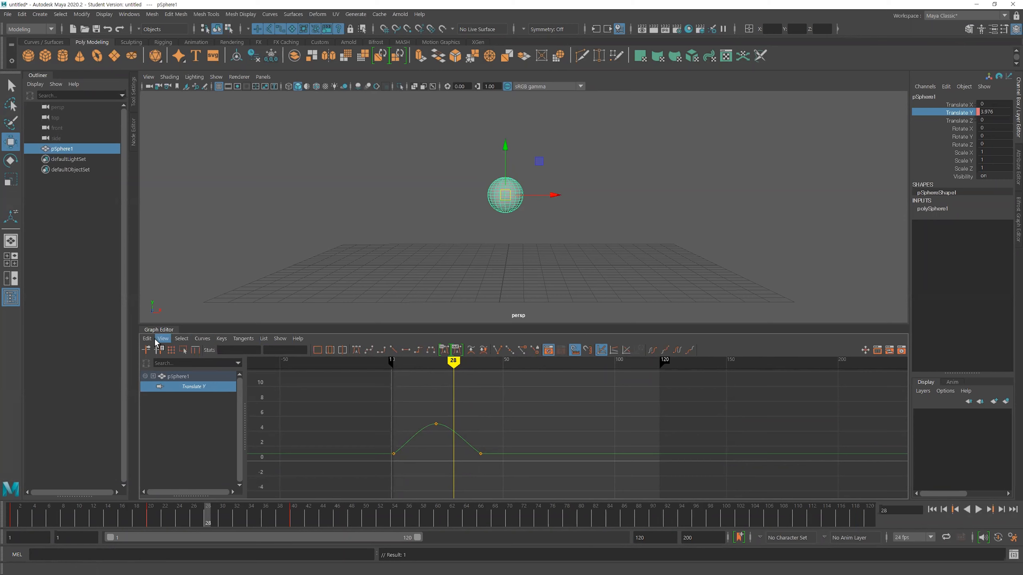
- Set the Translate Y curve's post infinity to Cycle
{"action": "left_click", "coordinate": [200, 338]}
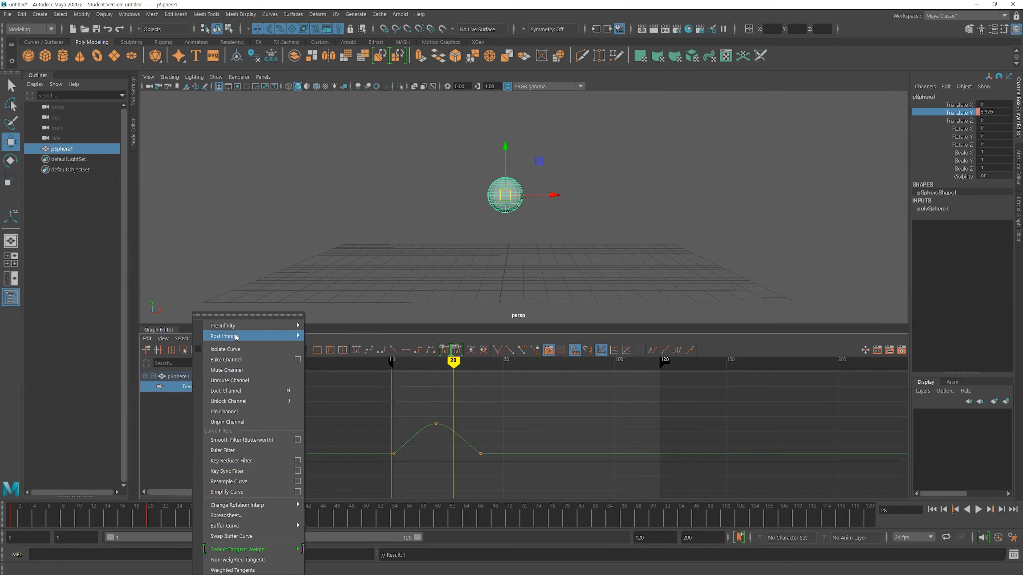
{"action": "mouse_move", "coordinate": [209, 337]}
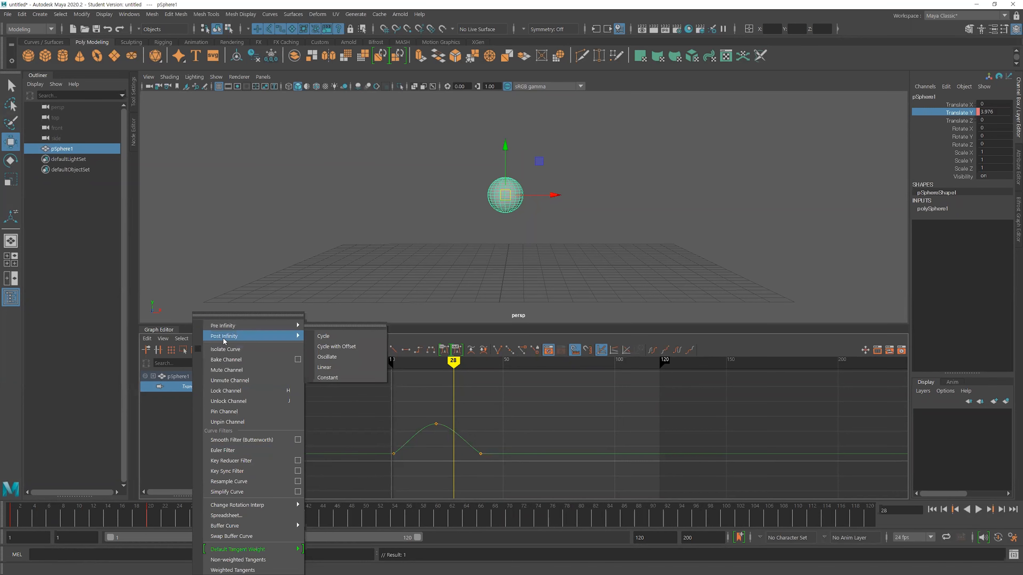
{"action": "left_click", "coordinate": [342, 336]}
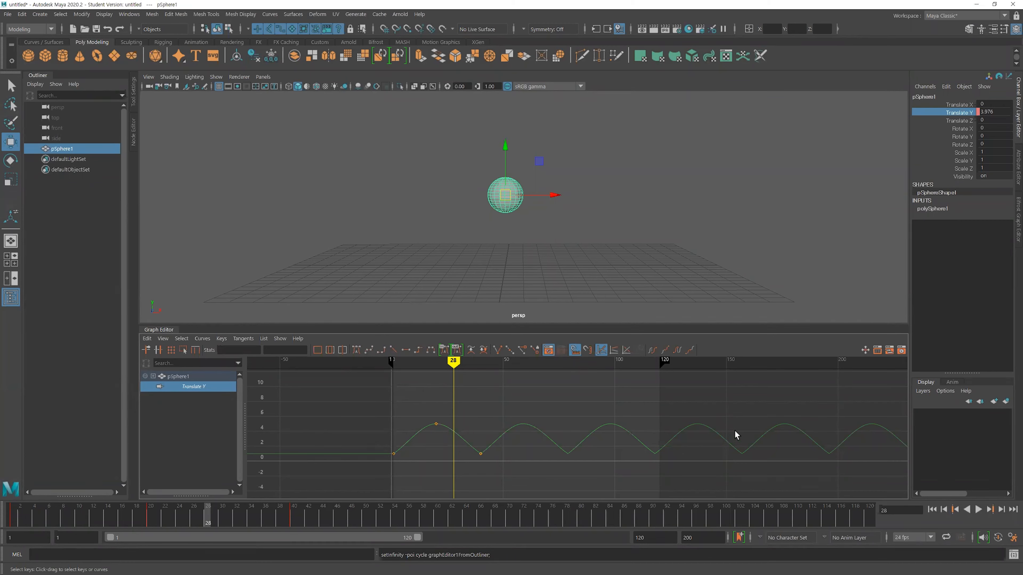
- Try to reshape the incoming tangent handle of the key at frame 40
{"action": "scroll", "coordinate": [483, 420], "scroll_direction": "up", "scroll_amount": 3}
{"action": "middle_click_drag", "start_coordinate": [457, 444], "coordinate": [474, 420], "text": "alt"}
{"action": "left_click_drag", "start_coordinate": [434, 424], "coordinate": [453, 468]}
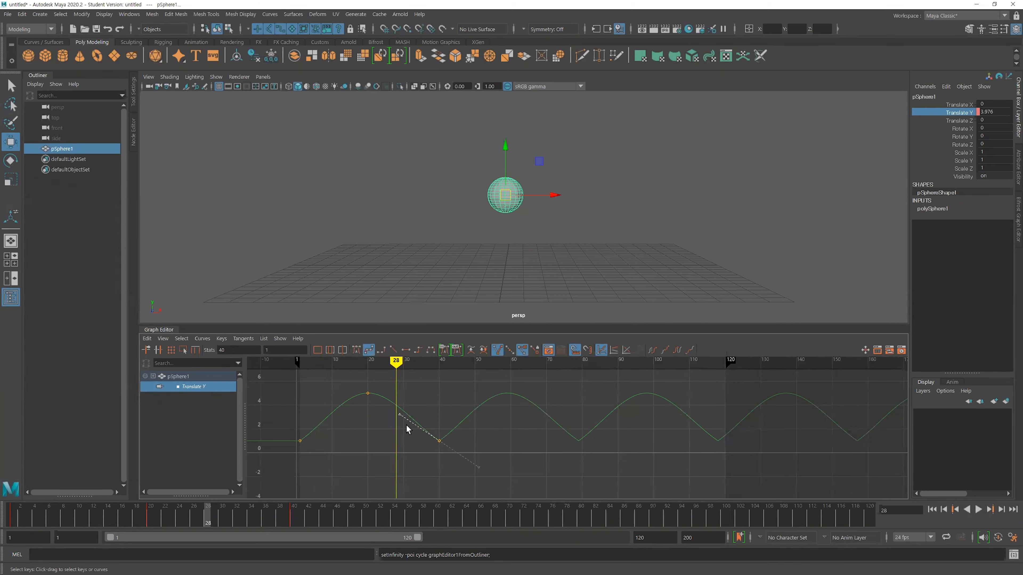
{"action": "left_click_drag", "start_coordinate": [399, 414], "coordinate": [414, 405]}
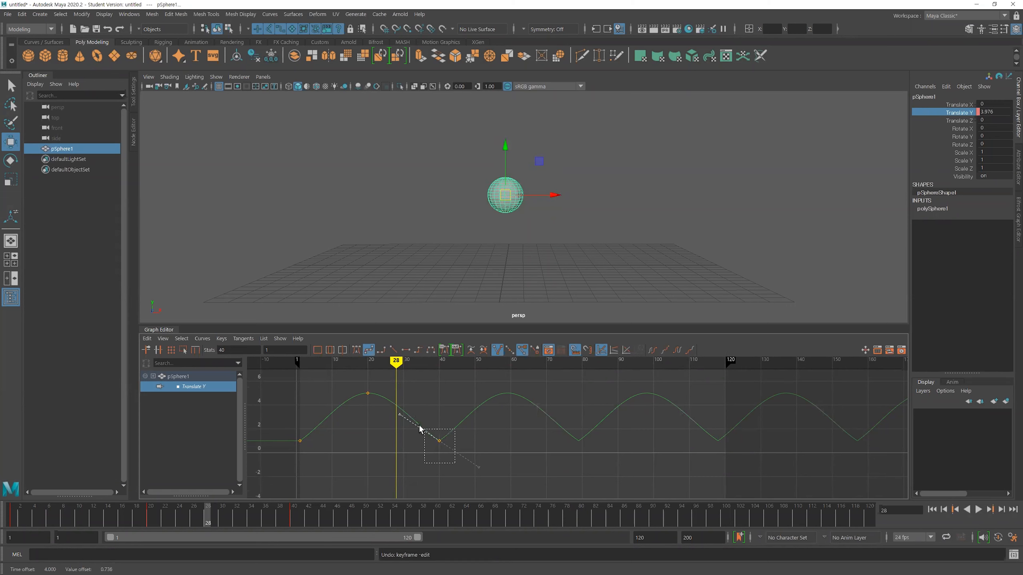
- Apply flat tangents to the Translate Y keys at frames 40 and 1
{"action": "left_click", "coordinate": [406, 350]}
{"action": "left_click", "coordinate": [300, 441]}
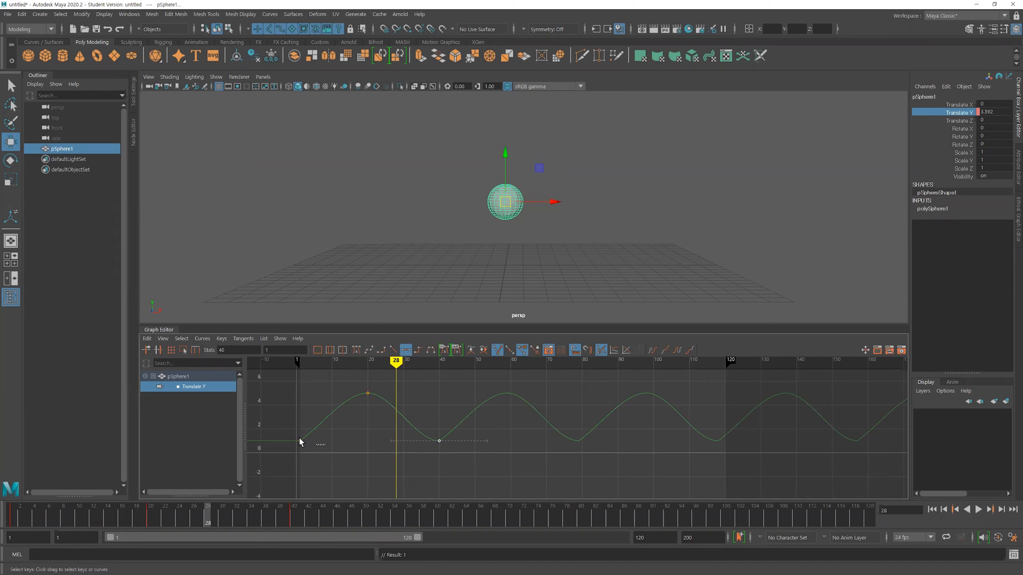
{"action": "left_click", "coordinate": [405, 350]}
- Raise the outgoing handle at frame 1 and both handles at frame 40 to form rounded arcs with sharp ground contacts
{"action": "left_click_drag", "start_coordinate": [347, 441], "coordinate": [323, 401]}
{"action": "left_click_drag", "start_coordinate": [424, 419], "coordinate": [410, 472]}
{"action": "left_click", "coordinate": [398, 430]}
{"action": "left_click_drag", "start_coordinate": [426, 429], "coordinate": [445, 455]}
{"action": "left_click_drag", "start_coordinate": [393, 441], "coordinate": [411, 413]}
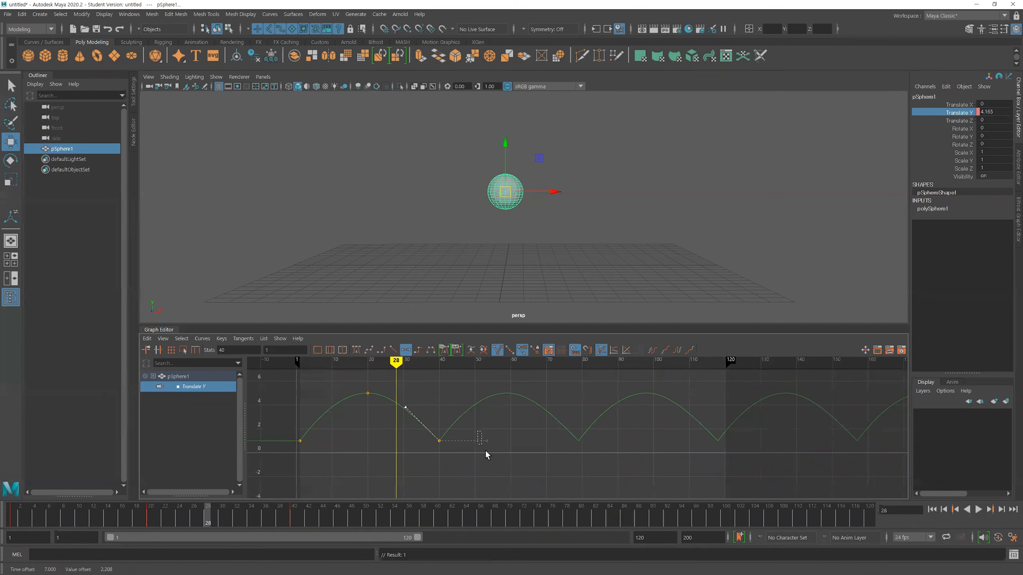
{"action": "left_click_drag", "start_coordinate": [486, 441], "coordinate": [474, 407]}
- Play the cycled bounce from the start of the playback range and stop it
{"action": "left_click", "coordinate": [932, 510]}
{"action": "left_click", "coordinate": [978, 510]}
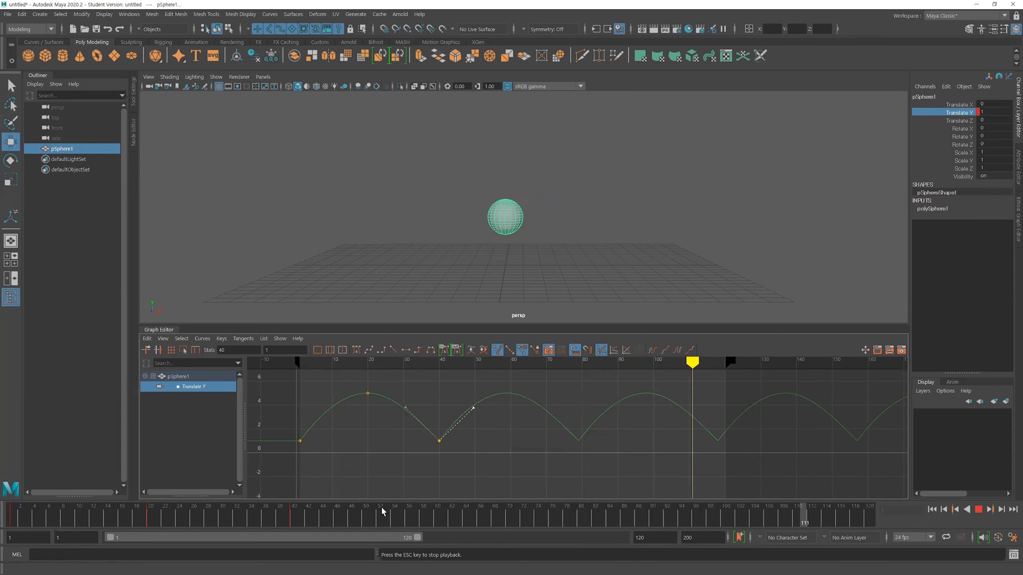
{"action": "left_click", "coordinate": [979, 511]}
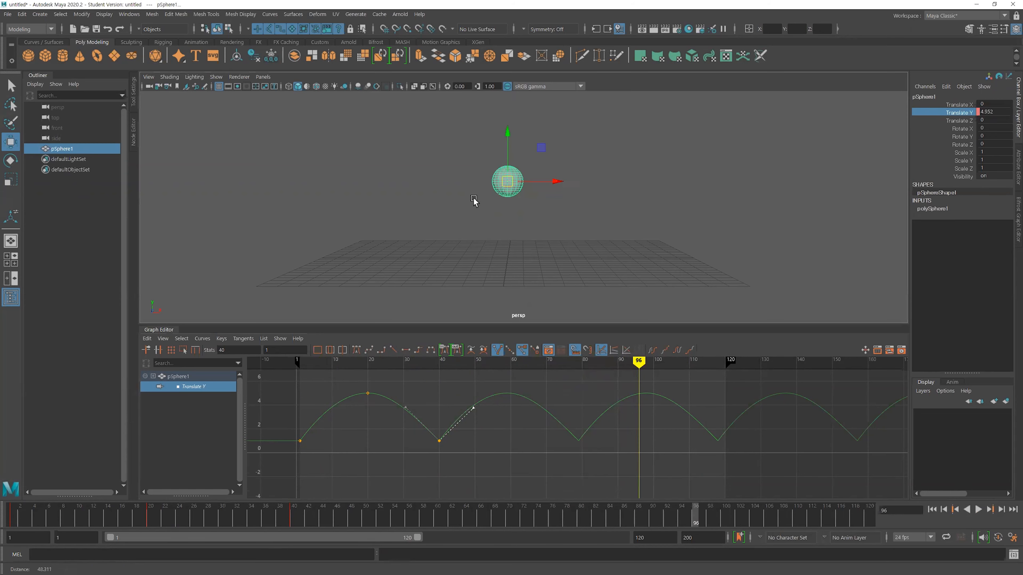
- Set a key on the sphere's Translate X channel at frame 1 with a value of 0
{"action": "middle_click_drag", "start_coordinate": [584, 228], "coordinate": [545, 258], "text": "alt"}
{"action": "scroll", "coordinate": [546, 258], "scroll_direction": "down", "scroll_amount": 1}
{"action": "left_click_drag", "start_coordinate": [485, 250], "coordinate": [488, 260], "text": "alt"}
{"action": "middle_click_drag", "start_coordinate": [512, 262], "coordinate": [512, 234], "text": "alt"}
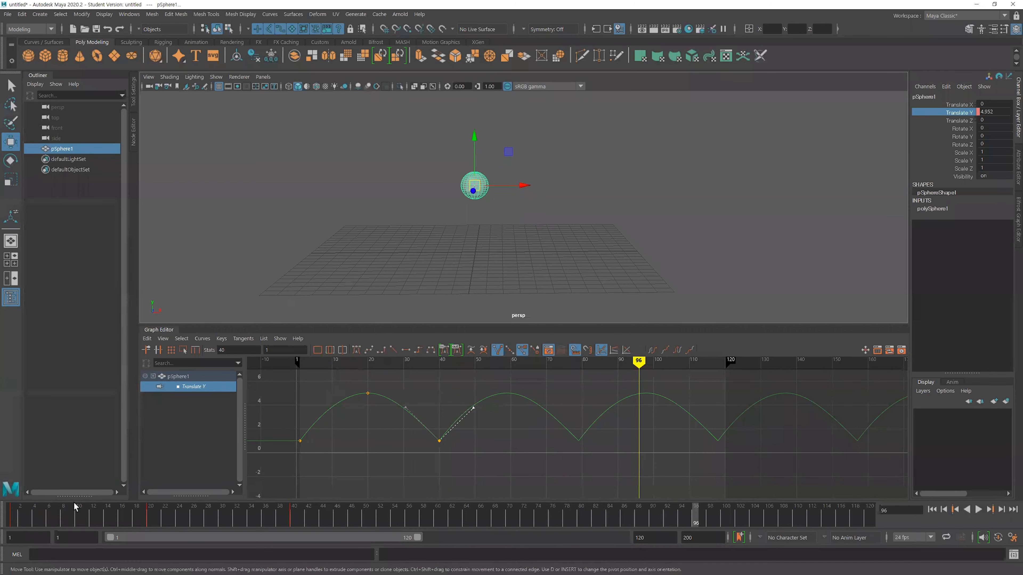
{"action": "left_click", "coordinate": [9, 519]}
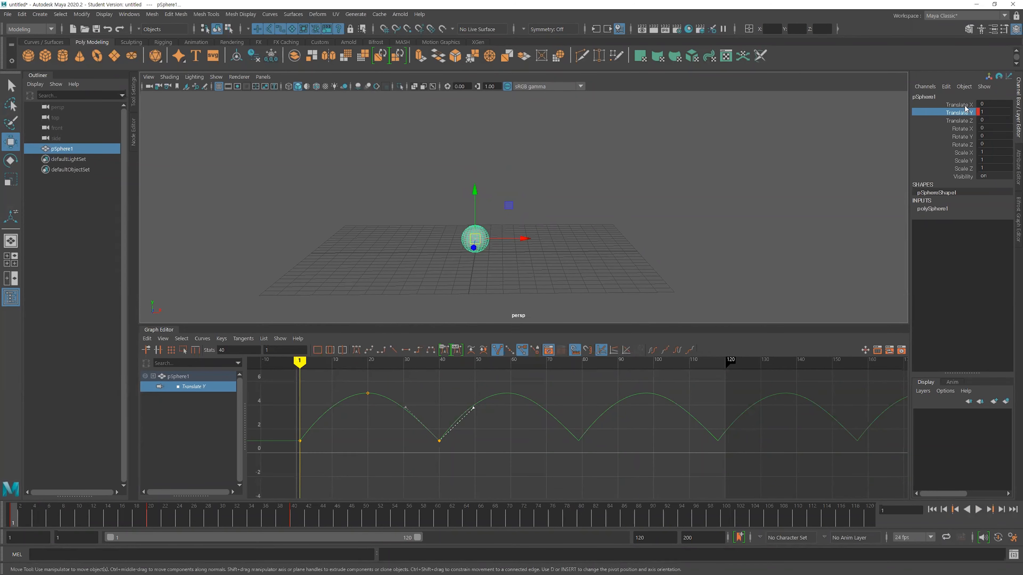
{"action": "left_click", "coordinate": [963, 105]}
{"action": "right_click", "coordinate": [957, 106]}
{"action": "left_click", "coordinate": [955, 126]}
{"action": "right_click_drag", "start_coordinate": [606, 228], "coordinate": [598, 229], "text": "alt"}
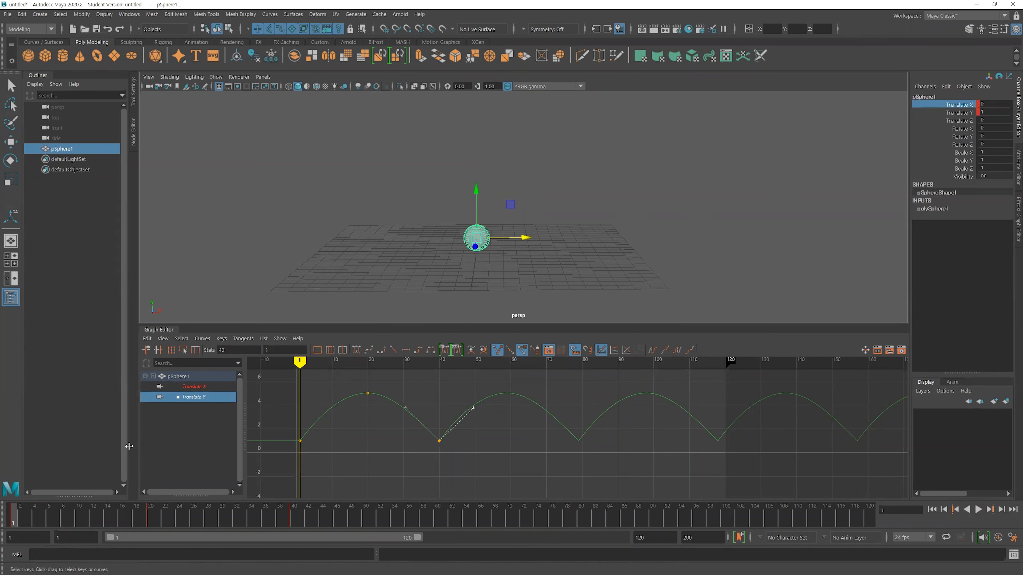
- Set a key on the sphere's Translate X channel at frame 120 with a value of 20
{"action": "left_click", "coordinate": [868, 523]}
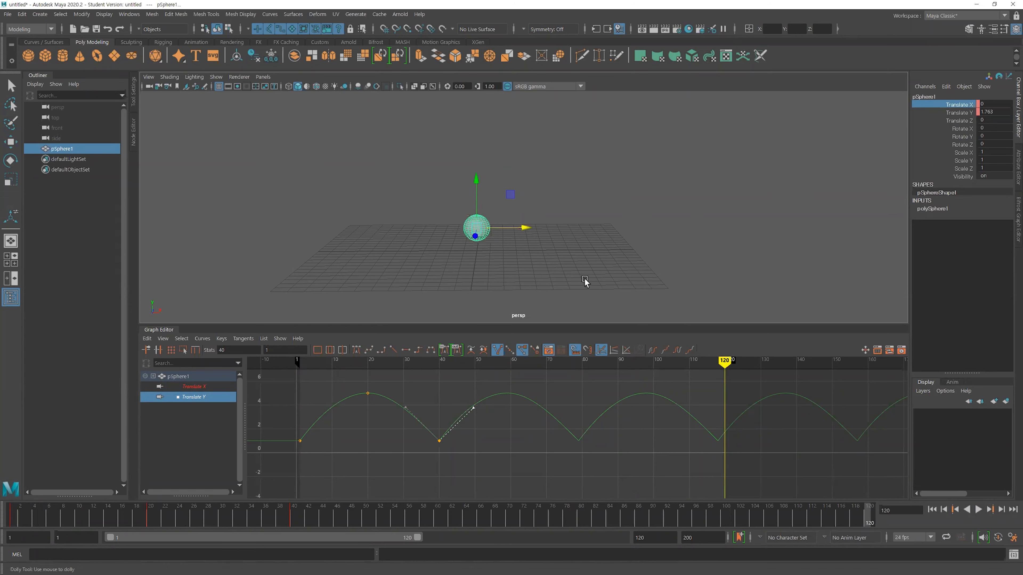
{"action": "left_click_drag", "start_coordinate": [585, 283], "coordinate": [462, 275], "text": "alt"}
{"action": "left_click_drag", "start_coordinate": [480, 238], "coordinate": [691, 258]}
{"action": "double_click", "coordinate": [992, 105]}
{"action": "type", "text": "20"}
{"action": "key", "text": "Return"}
{"action": "left_click", "coordinate": [965, 106]}
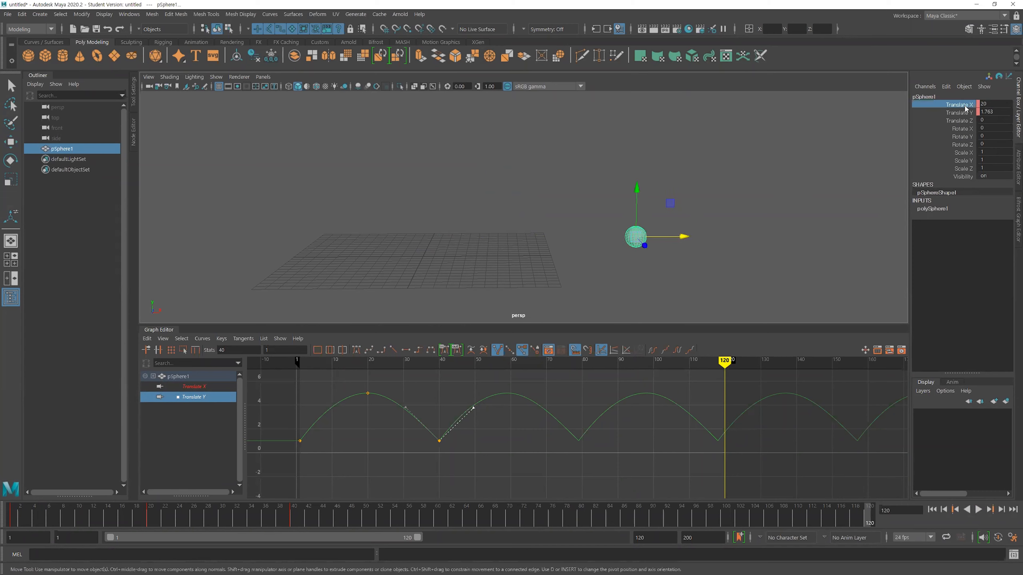
{"action": "right_click", "coordinate": [964, 106]}
{"action": "left_click", "coordinate": [963, 129]}
{"action": "right_click_drag", "start_coordinate": [688, 243], "coordinate": [686, 245], "text": "alt"}
- Examine the sphere's Translate X and Translate Y curves, and play the animation from the start of the range before stopping it
{"action": "left_click", "coordinate": [200, 387]}
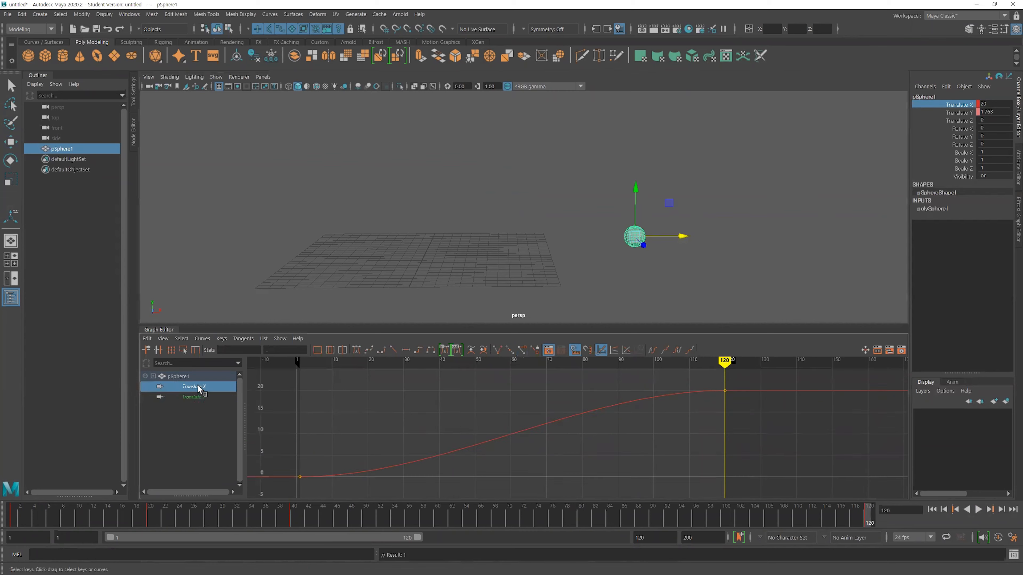
{"action": "left_click", "coordinate": [522, 266]}
{"action": "left_click", "coordinate": [635, 237]}
{"action": "key", "text": "a"}
{"action": "middle_click_drag", "start_coordinate": [641, 445], "coordinate": [582, 427], "text": "alt"}
{"action": "scroll", "coordinate": [576, 428], "scroll_direction": "up", "scroll_amount": 3}
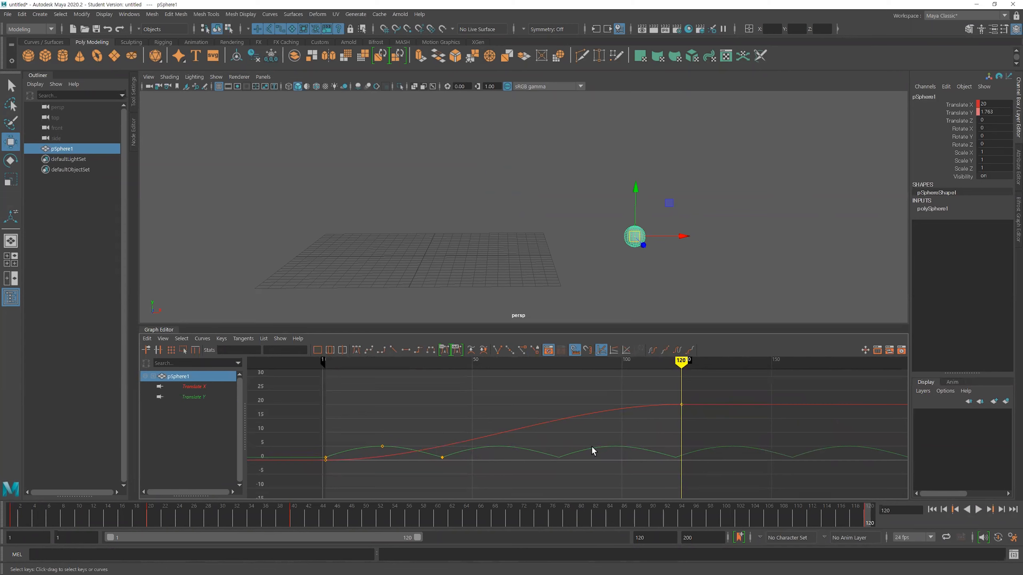
{"action": "left_click", "coordinate": [943, 510]}
{"action": "left_click", "coordinate": [978, 510]}
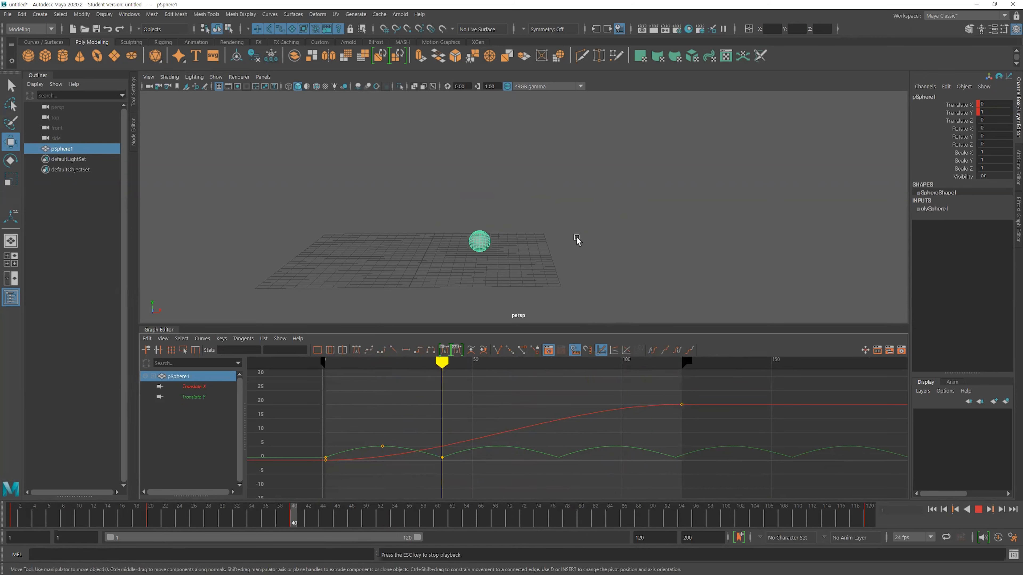
{"action": "left_click", "coordinate": [978, 509]}
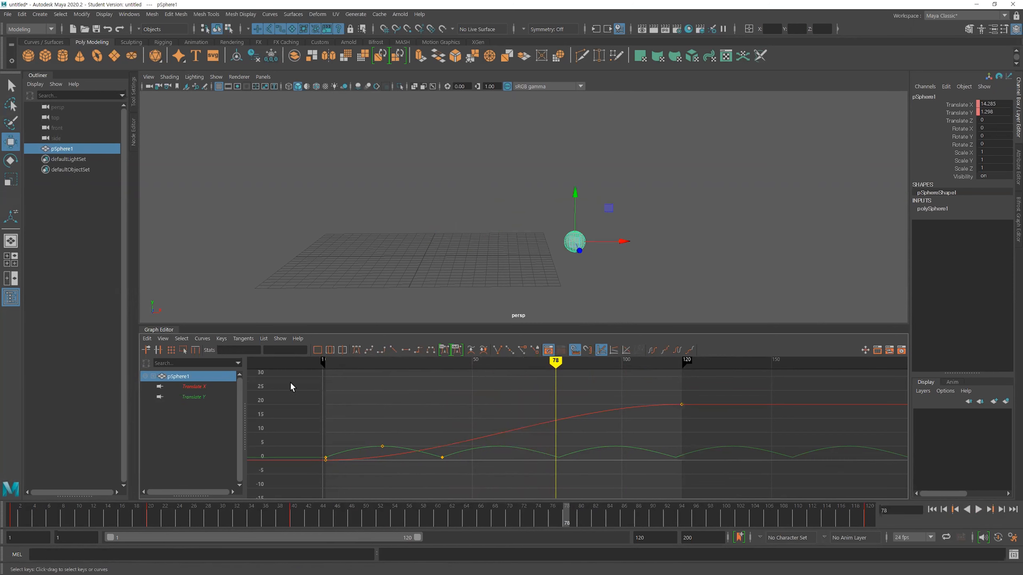
- Apply linear tangents to both Translate X keys at frames 1 and 120
{"action": "left_click", "coordinate": [205, 386]}
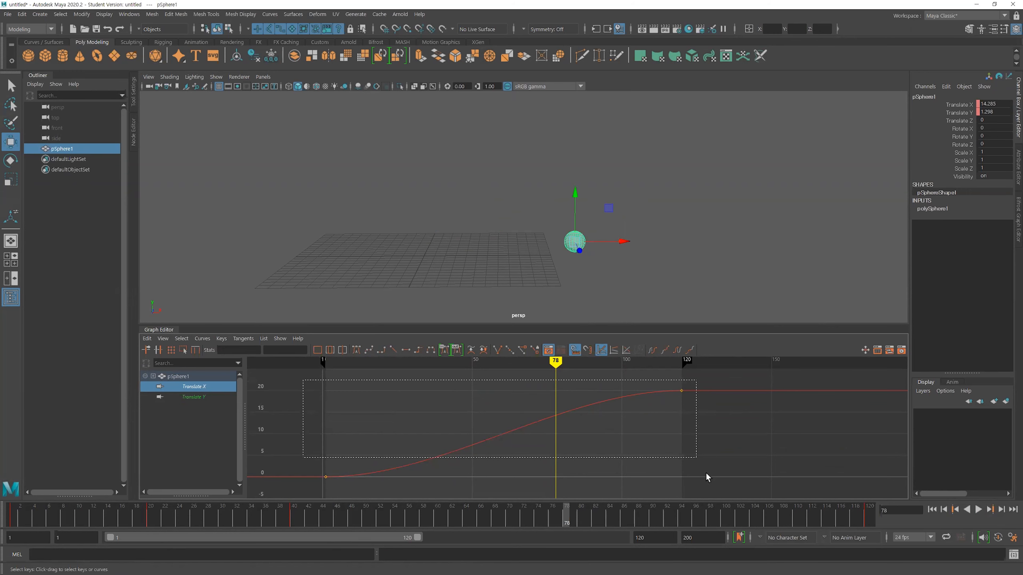
{"action": "left_click_drag", "start_coordinate": [708, 477], "coordinate": [680, 470]}
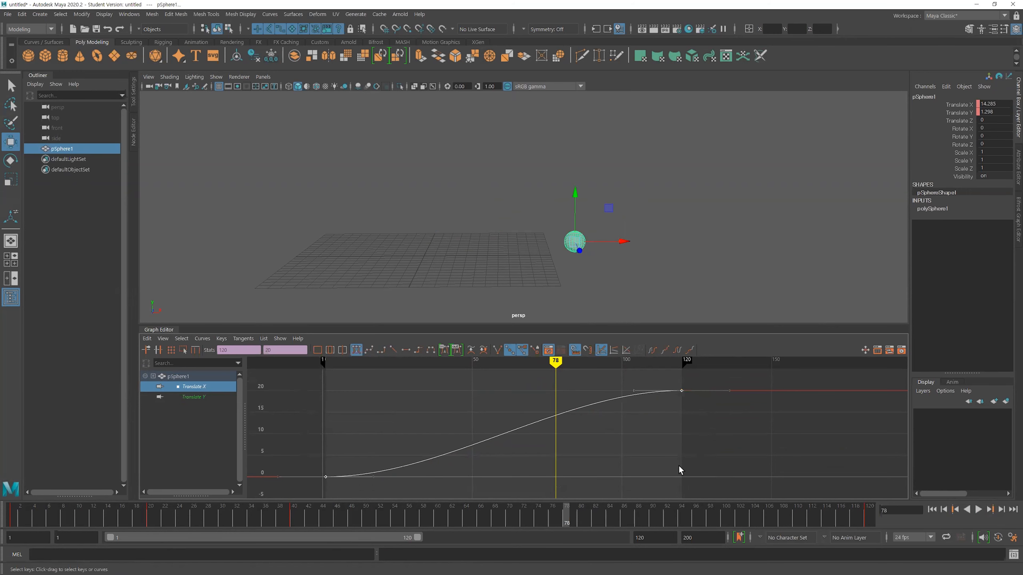
{"action": "left_click", "coordinate": [391, 349]}
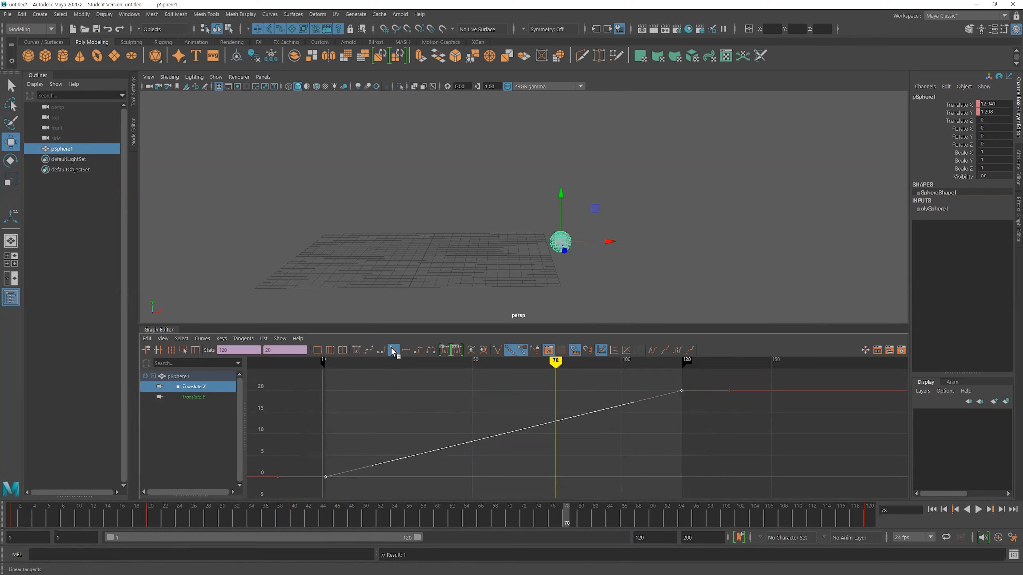
{"action": "left_click", "coordinate": [642, 447]}
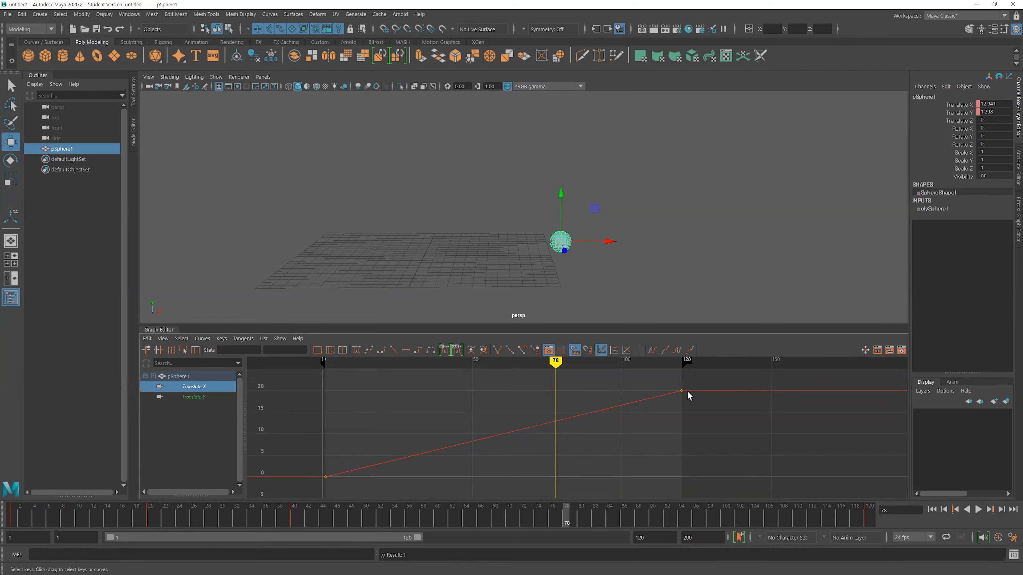
- Play the bounce with the linear sideways travel from the start and stop it near the end
{"action": "left_click", "coordinate": [931, 509]}
{"action": "left_click", "coordinate": [978, 510]}
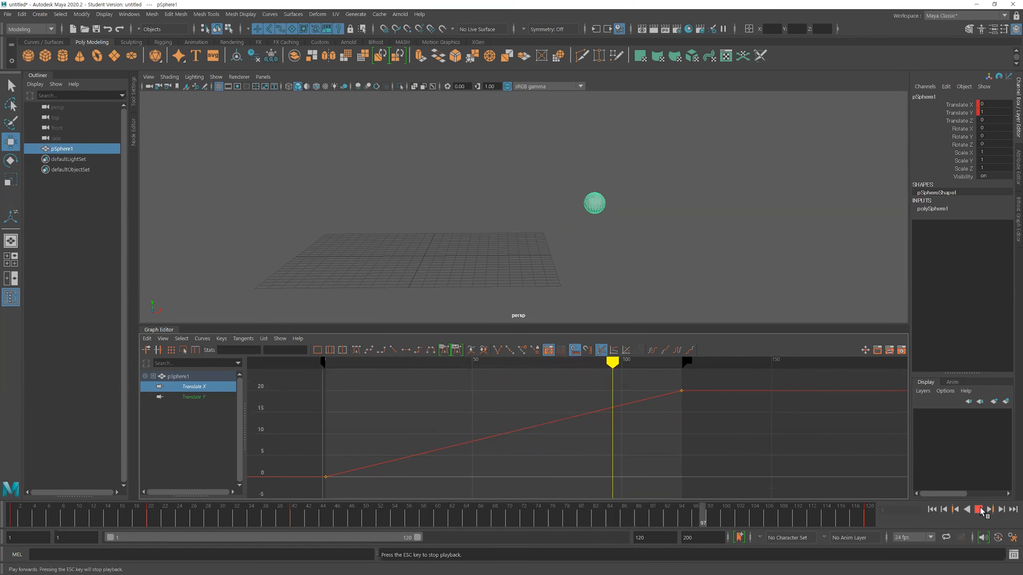
{"action": "left_click", "coordinate": [979, 510]}
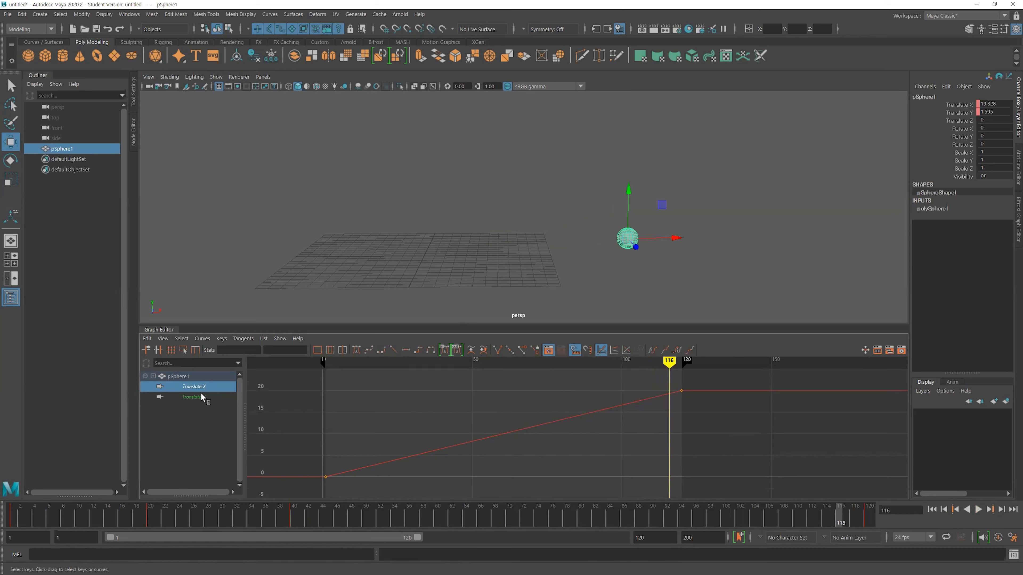
- Display both curves and move the last Translate X key to frame 118, in line with the final ground contact
{"action": "left_click", "coordinate": [191, 376]}
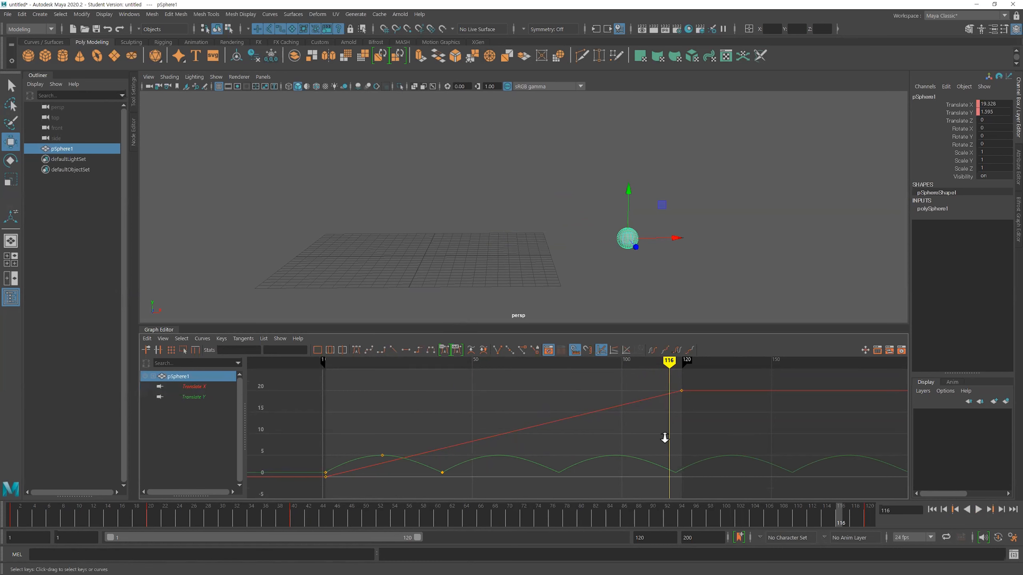
{"action": "right_click_drag", "start_coordinate": [664, 437], "coordinate": [659, 434], "text": "alt"}
{"action": "middle_click_drag", "start_coordinate": [539, 427], "coordinate": [482, 430], "text": "alt"}
{"action": "left_click_drag", "start_coordinate": [593, 365], "coordinate": [597, 365]}
{"action": "right_click_drag", "start_coordinate": [538, 388], "coordinate": [553, 388], "text": "alt"}
{"action": "left_click_drag", "start_coordinate": [621, 394], "coordinate": [618, 393]}
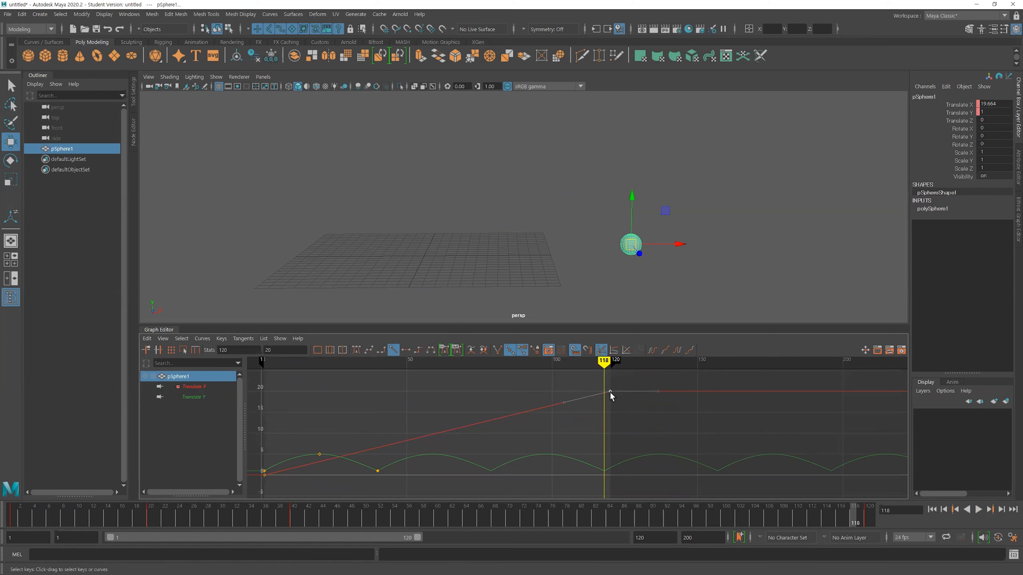
{"action": "middle_click_drag", "start_coordinate": [610, 390], "coordinate": [606, 390]}
{"action": "key", "text": "ctrl+z"}
{"action": "key", "text": "Caps_Lock"}
{"action": "middle_click_drag", "start_coordinate": [610, 391], "coordinate": [605, 391]}
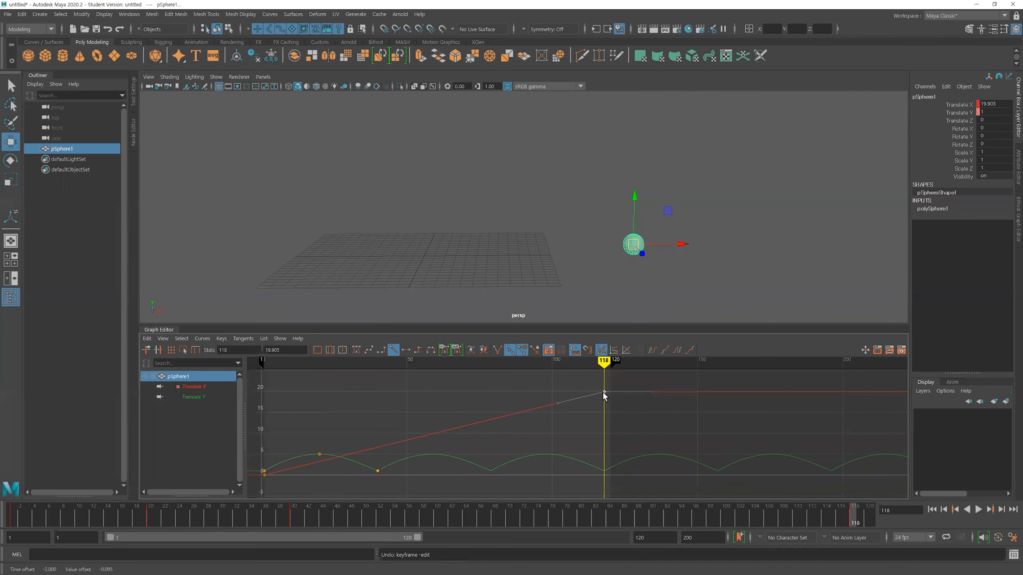
- Set the value of the Translate X key at frame 118 to 20
{"action": "mouse_move", "coordinate": [604, 391]}
{"action": "middle_mouse_down"}
{"action": "mouse_move", "coordinate": [617, 391]}
{"action": "mouse_move", "coordinate": [582, 404]}
{"action": "mouse_move", "coordinate": [620, 405]}
{"action": "mouse_move", "coordinate": [595, 407]}
{"action": "mouse_move", "coordinate": [604, 407]}
{"action": "middle_mouse_up"}
{"action": "double_click", "coordinate": [288, 350]}
{"action": "left_click", "coordinate": [296, 350]}
{"action": "left_click_drag", "start_coordinate": [298, 349], "coordinate": [257, 349]}
{"action": "double_click", "coordinate": [239, 350]}
{"action": "left_click", "coordinate": [290, 350]}
{"action": "left_click_drag", "start_coordinate": [284, 350], "coordinate": [261, 353]}
{"action": "key", "text": "Return"}
{"action": "left_click", "coordinate": [396, 390]}
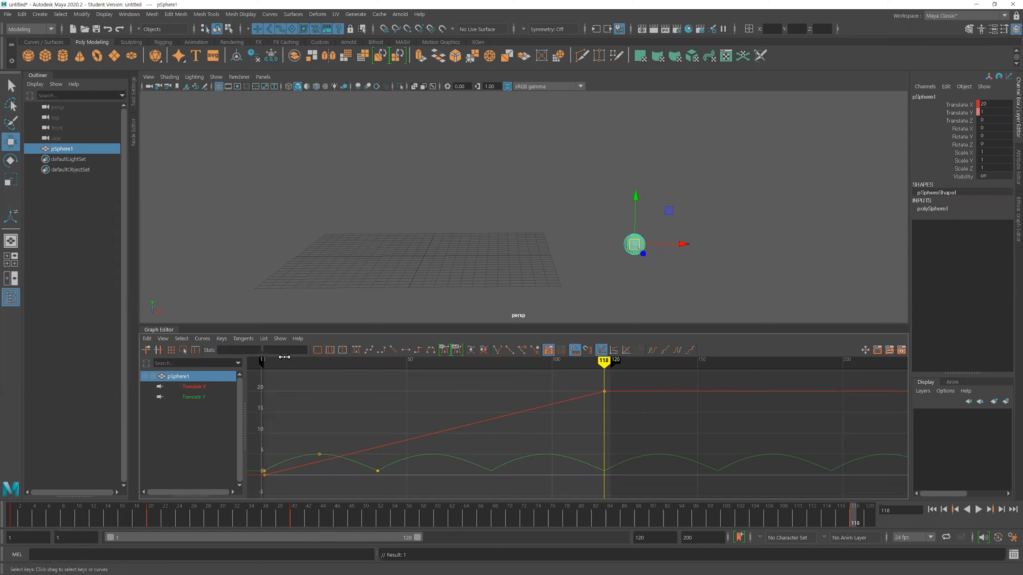
- Try lowering the last Translate X key freehand, and undo the move
{"action": "left_click_drag", "start_coordinate": [615, 411], "coordinate": [615, 412]}
{"action": "mouse_move", "coordinate": [605, 391]}
{"action": "middle_mouse_down"}
{"action": "mouse_move", "coordinate": [582, 381]}
{"action": "mouse_move", "coordinate": [607, 419]}
{"action": "mouse_move", "coordinate": [599, 376]}
{"action": "mouse_move", "coordinate": [603, 418]}
{"action": "mouse_move", "coordinate": [608, 410]}
{"action": "middle_mouse_up"}
{"action": "key", "text": "ctrl+z"}
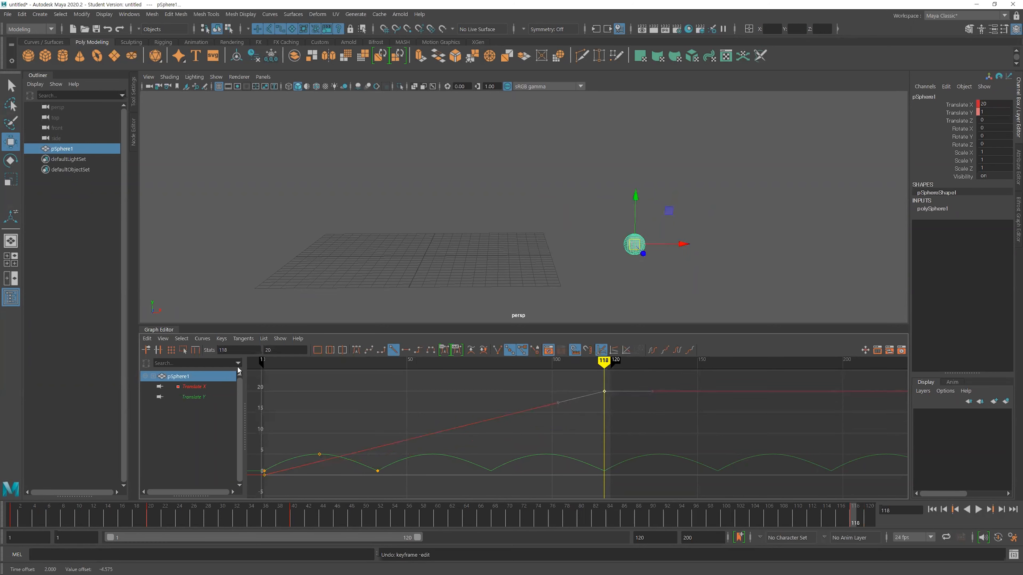
- Set the last Translate X key's time to frame 110 and return it to frame 118
{"action": "double_click", "coordinate": [237, 349]}
{"action": "type", "text": "110"}
{"action": "key", "text": "Return"}
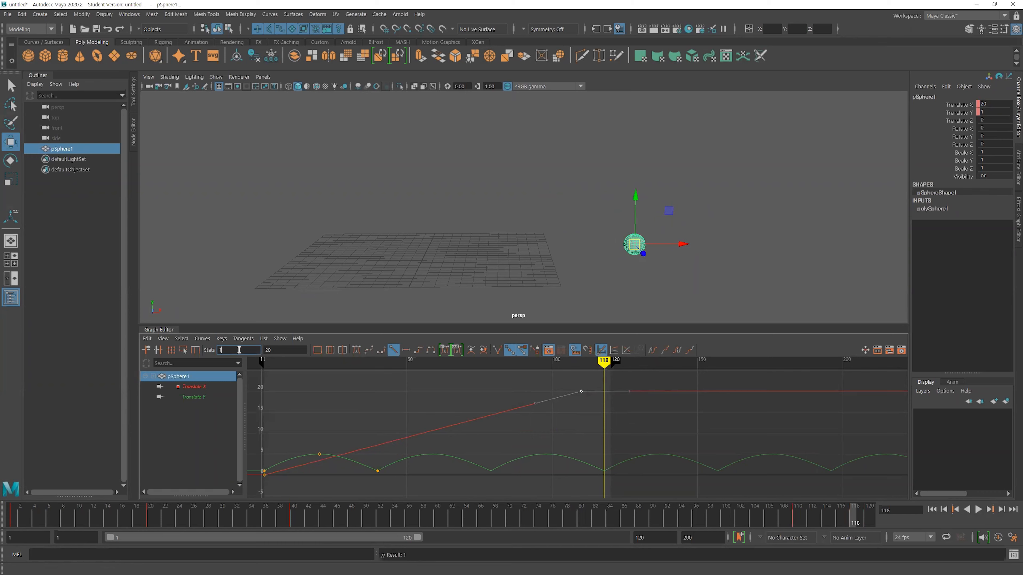
{"action": "type", "text": "8"}
{"action": "key", "text": "Return"}
{"action": "left_click", "coordinate": [276, 349]}
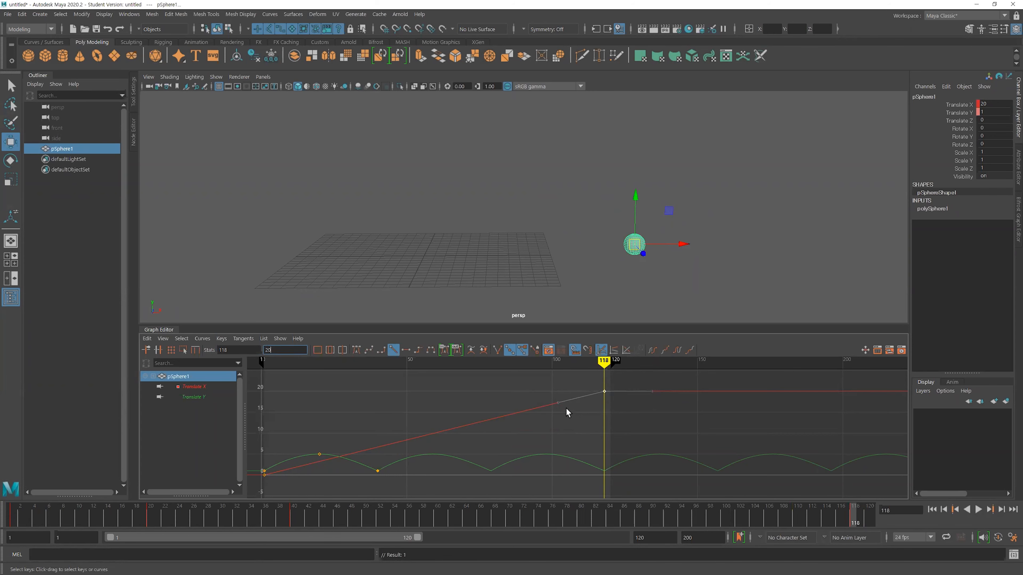
{"action": "left_click", "coordinate": [573, 391]}
- Try keying the Translate X channel at frame 40, and undo the new key
{"action": "scroll", "coordinate": [570, 420], "scroll_direction": "down", "scroll_amount": 2}
{"action": "scroll", "coordinate": [570, 420], "scroll_direction": "down", "scroll_amount": 2}
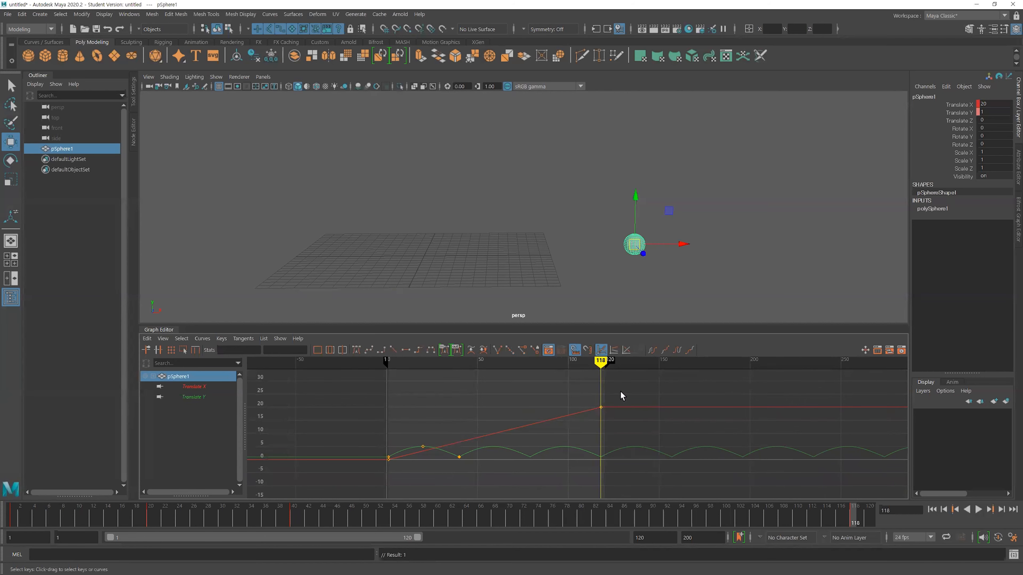
{"action": "scroll", "coordinate": [428, 419], "scroll_direction": "up", "scroll_amount": 2}
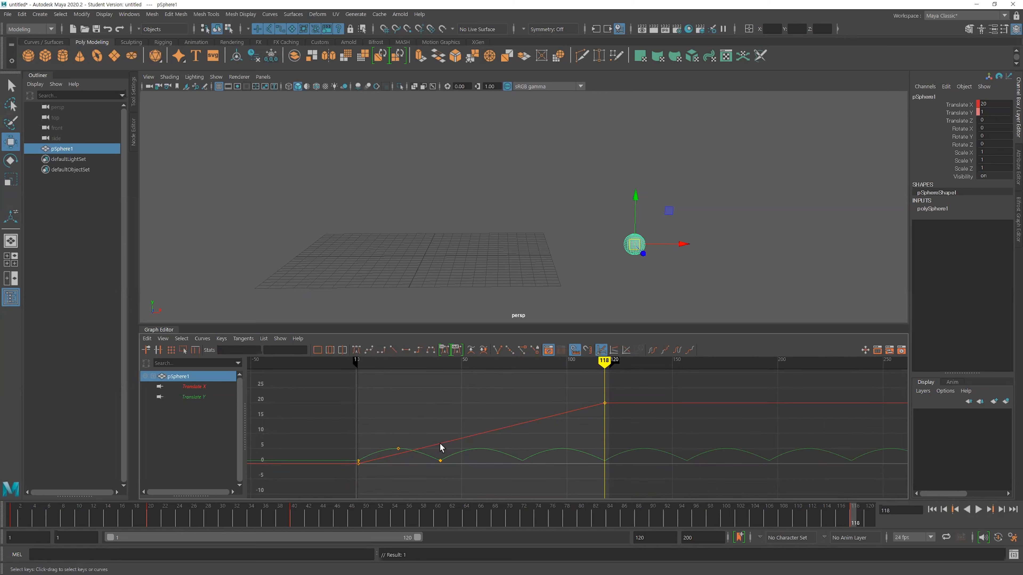
{"action": "left_click_drag", "start_coordinate": [211, 523], "coordinate": [294, 523]}
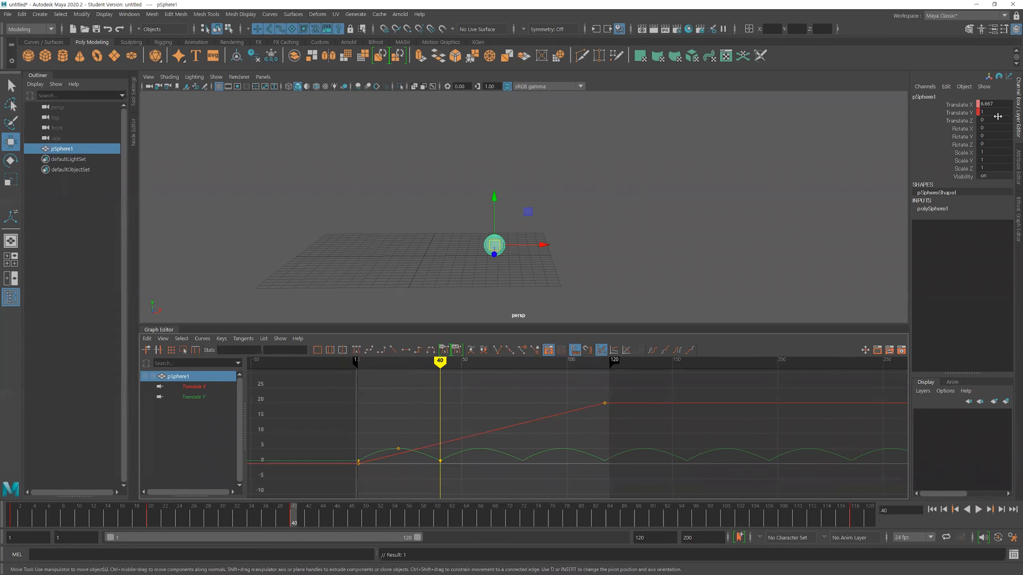
{"action": "left_click", "coordinate": [962, 104]}
{"action": "right_click", "coordinate": [963, 108]}
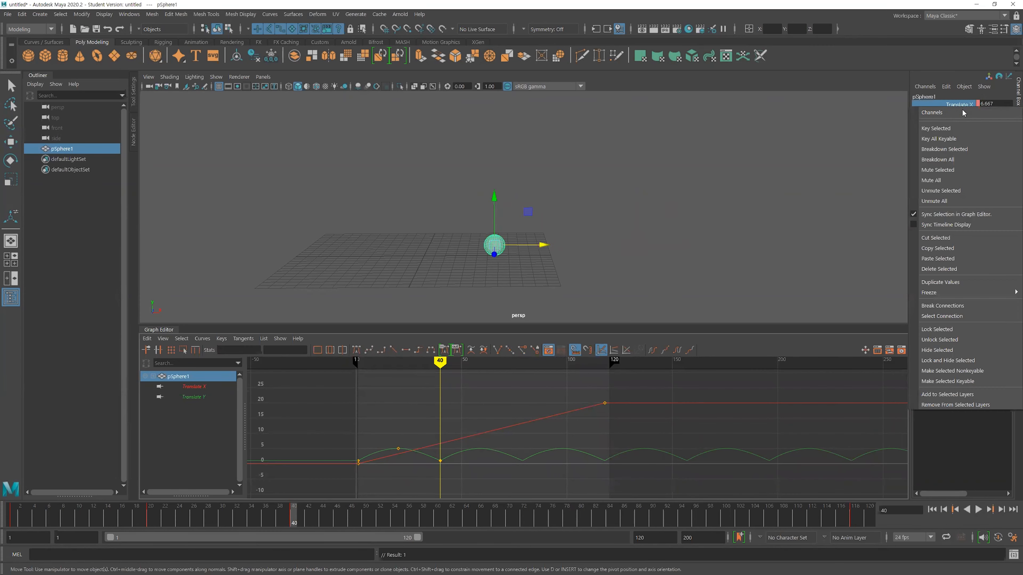
{"action": "left_click", "coordinate": [963, 128]}
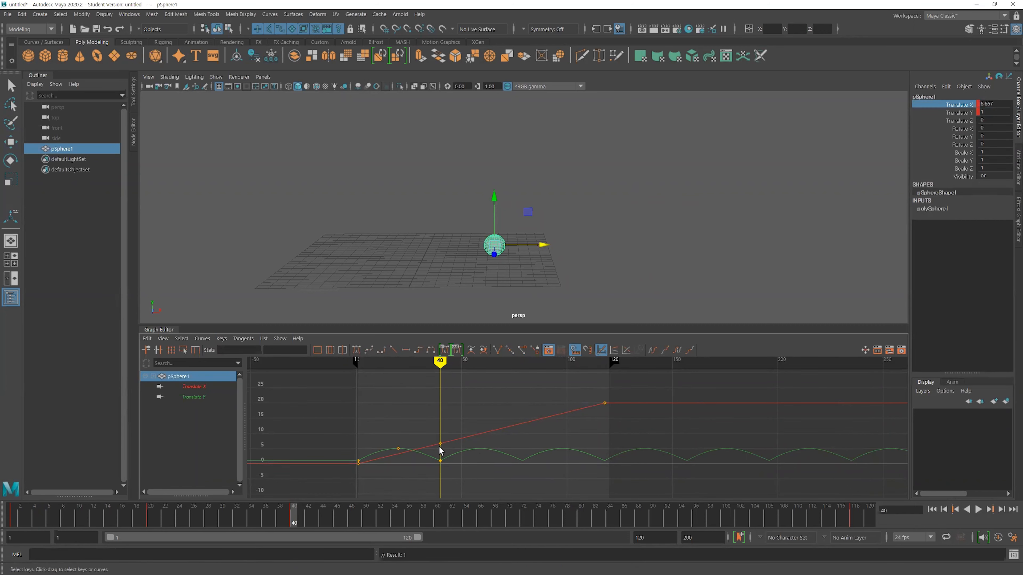
{"action": "key", "text": "ctrl+z"}
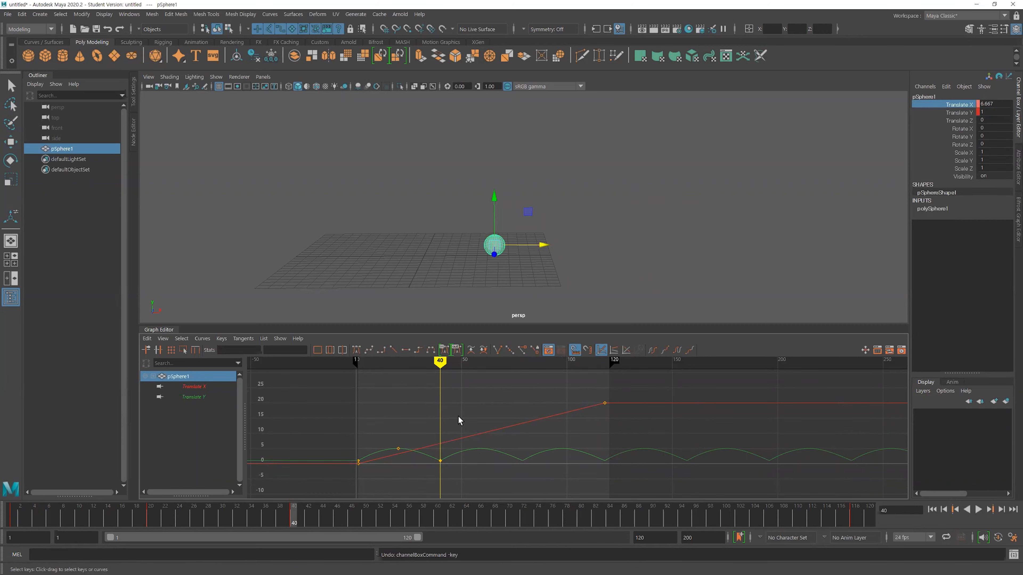
- Use the Insert Keys tool to add Translate X keys at frame 40 and at three further points before frame 118
{"action": "left_click", "coordinate": [159, 350]}
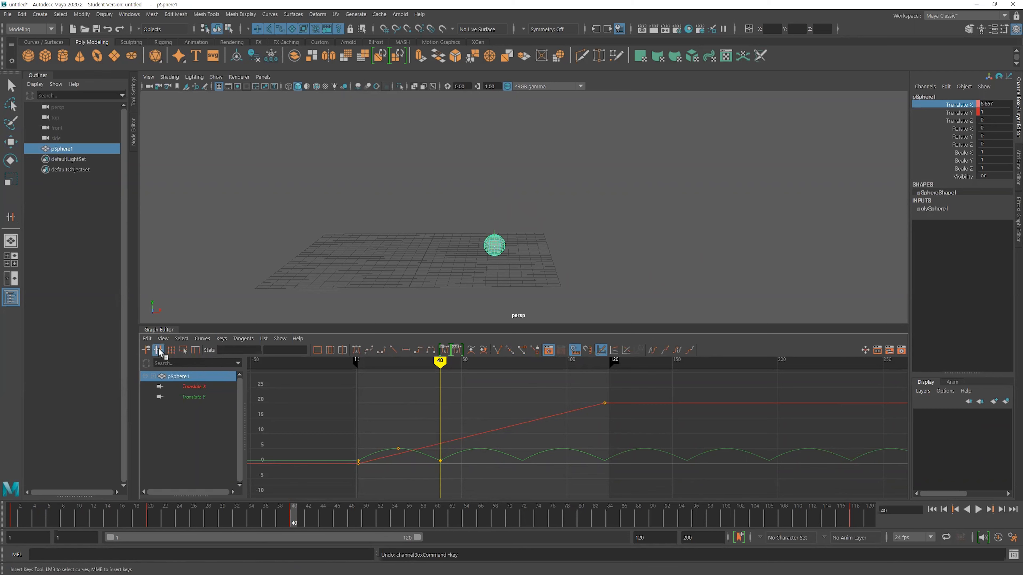
{"action": "left_click", "coordinate": [443, 443]}
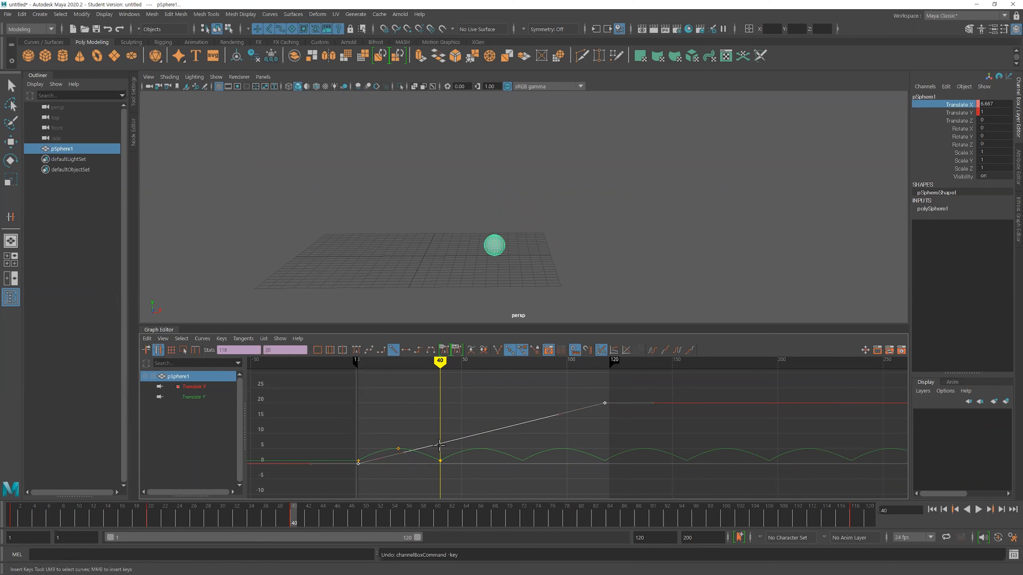
{"action": "middle_click_drag", "start_coordinate": [437, 447], "coordinate": [537, 423]}
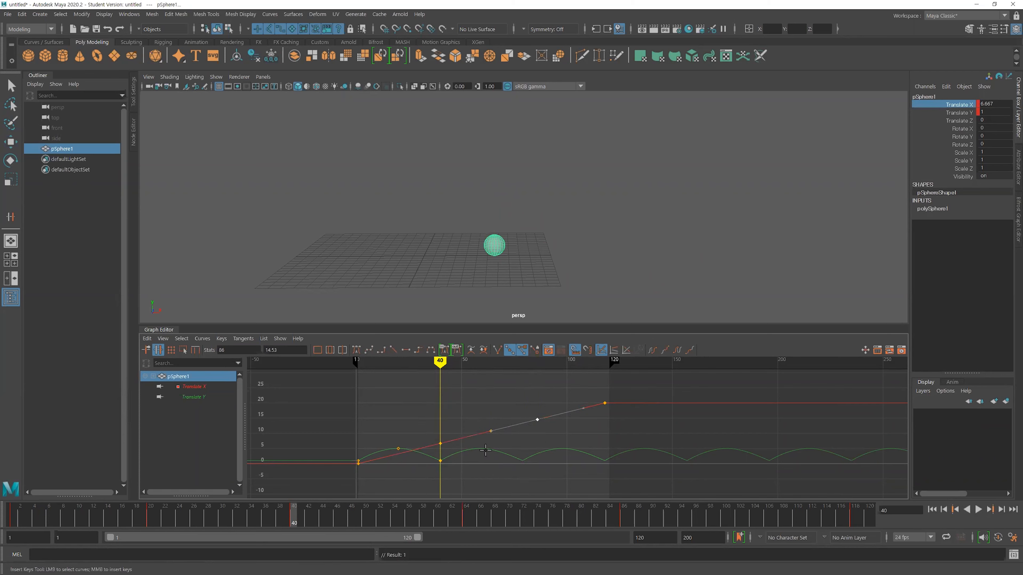
{"action": "middle_click_drag", "start_coordinate": [462, 438], "coordinate": [467, 447]}
- Delete the three extra Translate X keys after frame 40 and the last key at frame 118
{"action": "key", "text": "q"}
{"action": "left_click", "coordinate": [495, 472]}
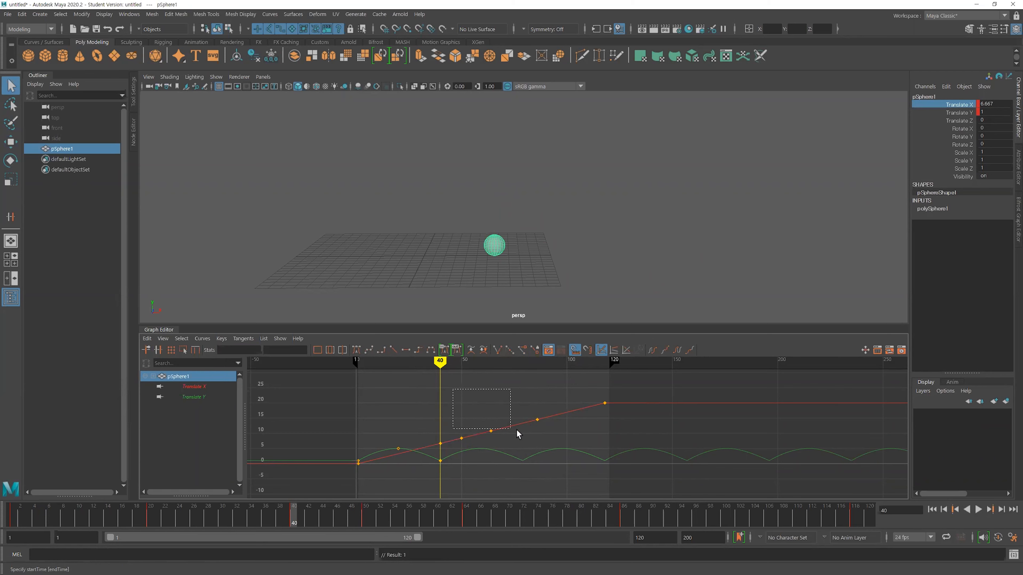
{"action": "left_click_drag", "start_coordinate": [518, 434], "coordinate": [548, 445]}
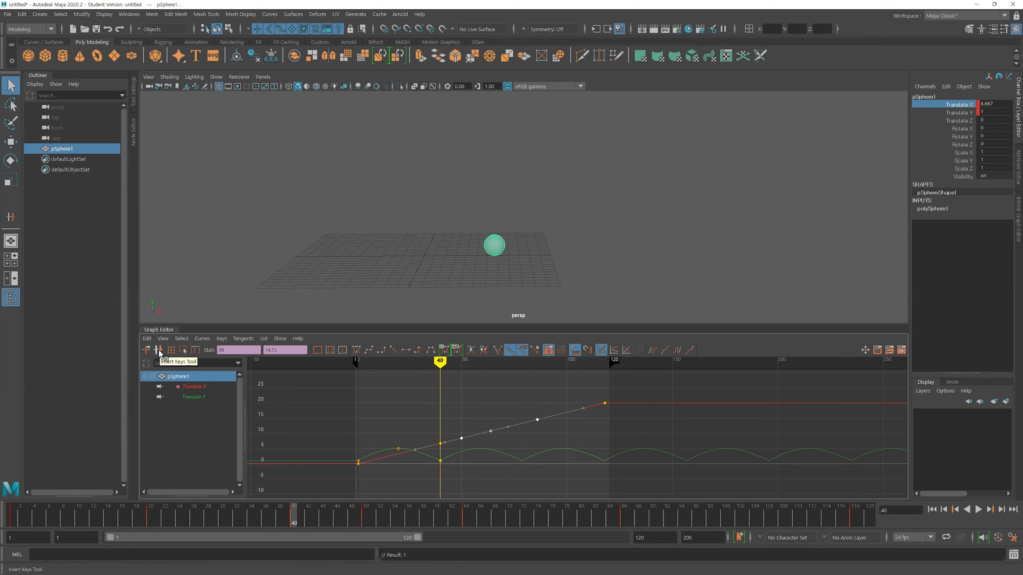
{"action": "left_click", "coordinate": [563, 477]}
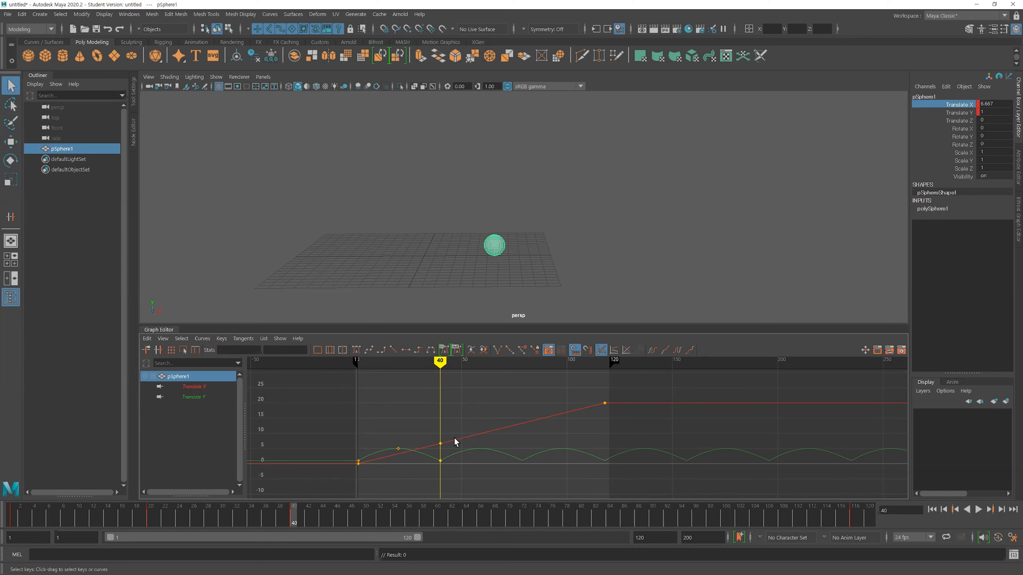
{"action": "left_click_drag", "start_coordinate": [612, 412], "coordinate": [608, 408]}
{"action": "key", "text": "Delete"}
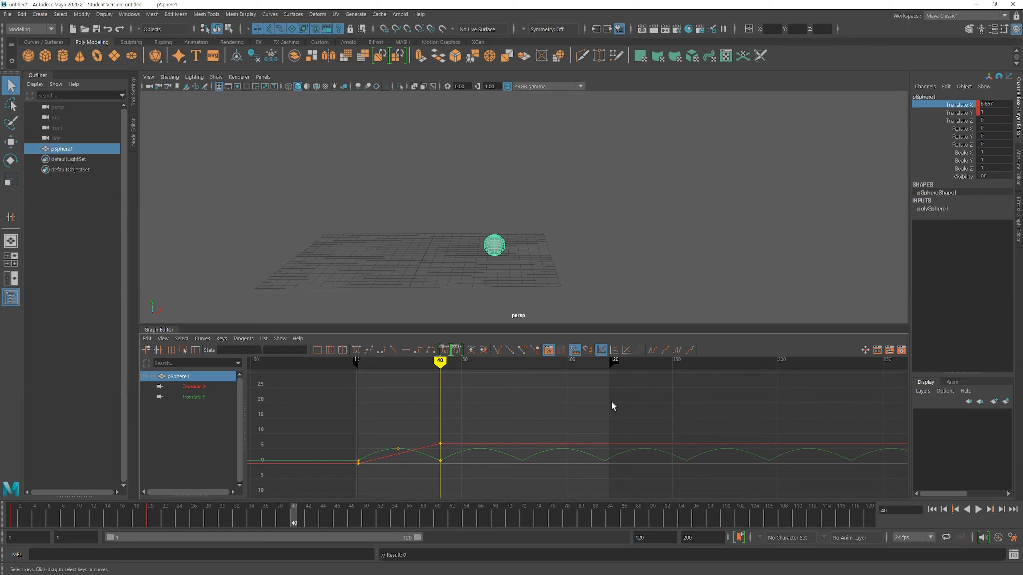
- Set the post infinity of the sphere's animation curves to Cycle
{"action": "mouse_move", "coordinate": [538, 410]}
{"action": "middle_mouse_down", "text": "alt"}
{"action": "mouse_move", "coordinate": [545, 402]}
{"action": "mouse_move", "coordinate": [523, 402]}
{"action": "mouse_move", "coordinate": [594, 408]}
{"action": "middle_mouse_up", "text": "alt"}
{"action": "scroll", "coordinate": [487, 406], "scroll_direction": "up", "scroll_amount": 3}
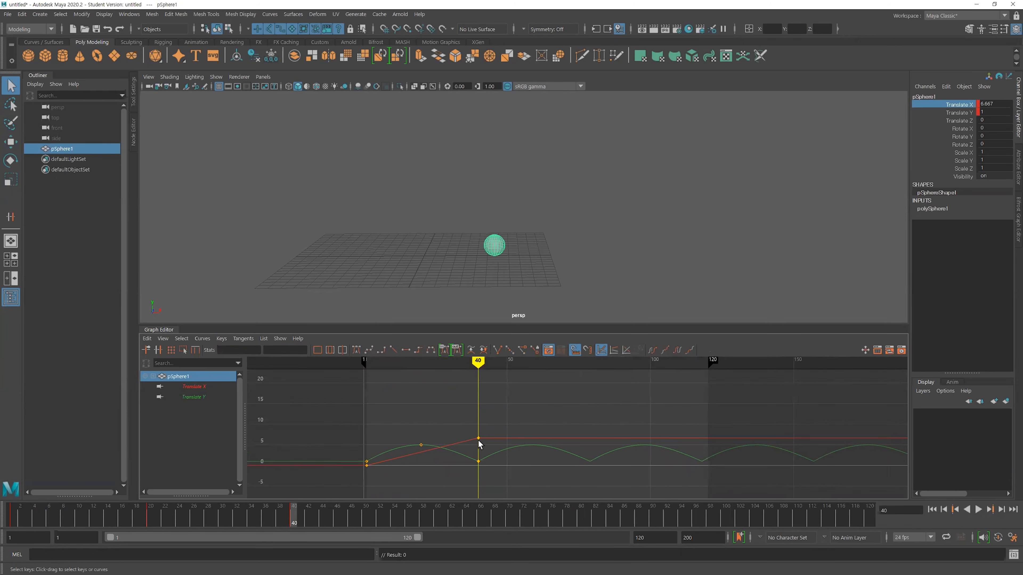
{"action": "left_click", "coordinate": [202, 338]}
{"action": "mouse_move", "coordinate": [219, 340]}
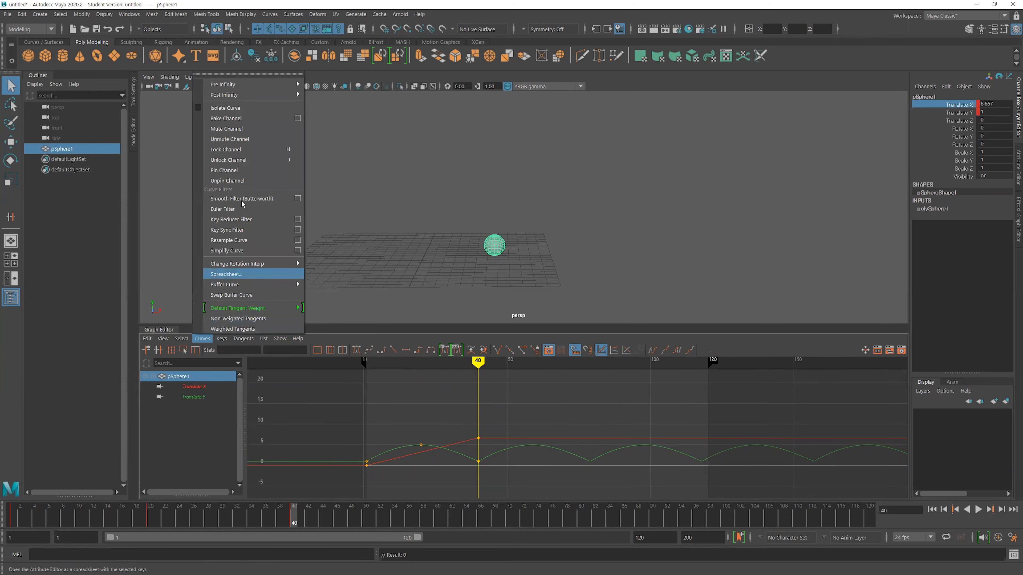
{"action": "mouse_move", "coordinate": [290, 94]}
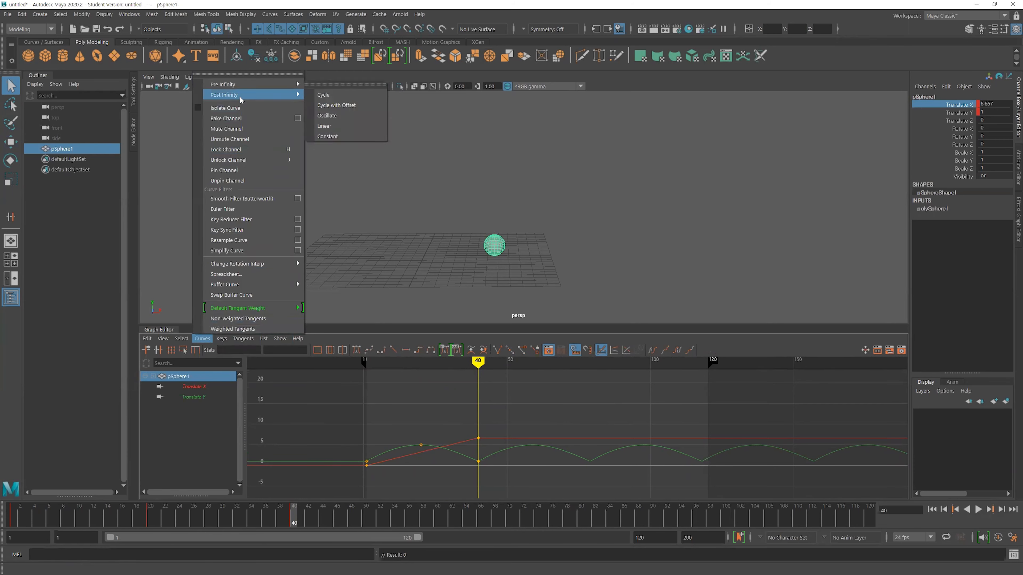
{"action": "left_click", "coordinate": [336, 96]}
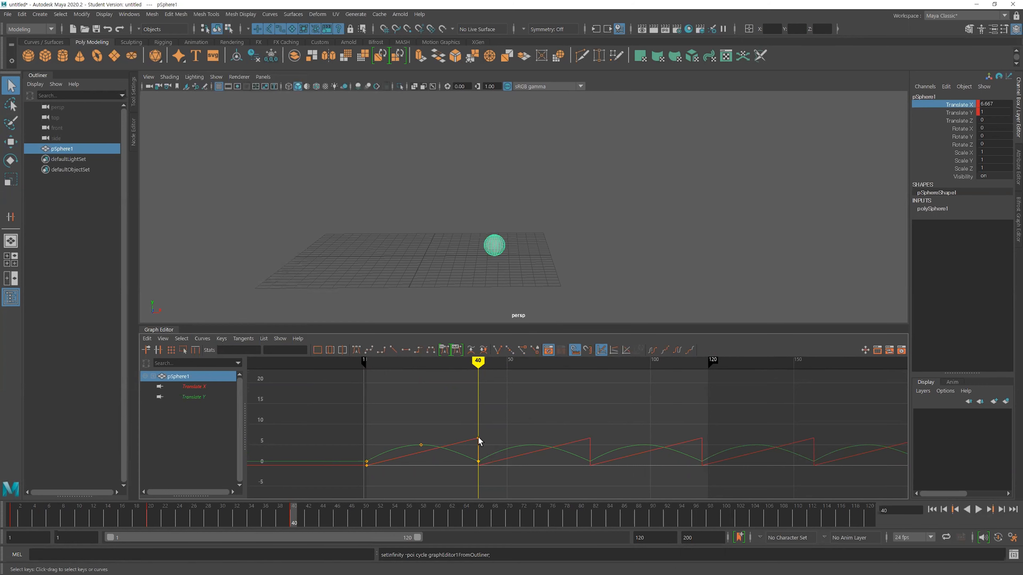
- Set the post infinity of the sphere's animation curves to Cycle with Offset
{"action": "left_click", "coordinate": [203, 341]}
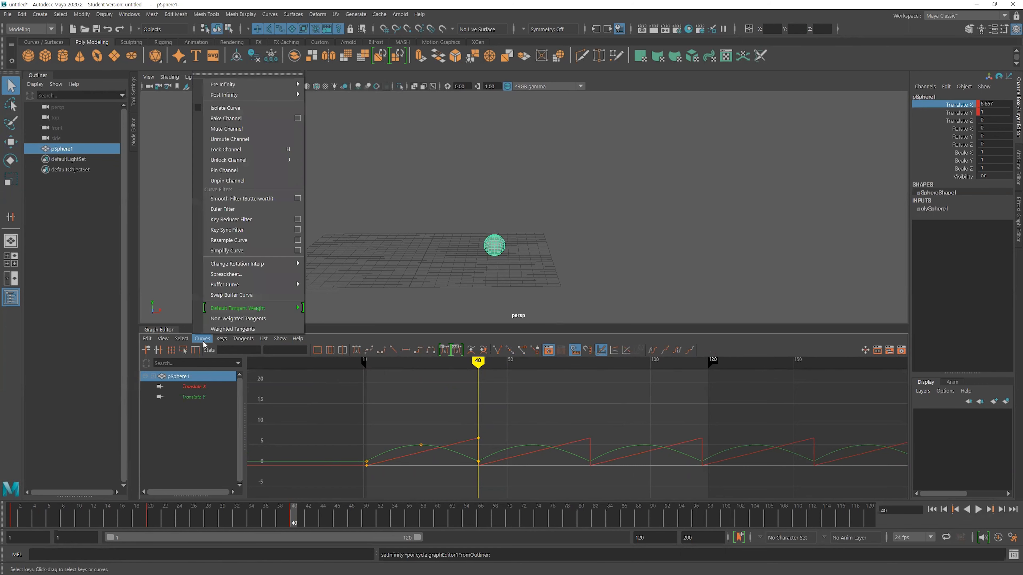
{"action": "mouse_move", "coordinate": [202, 339]}
{"action": "mouse_move", "coordinate": [254, 95]}
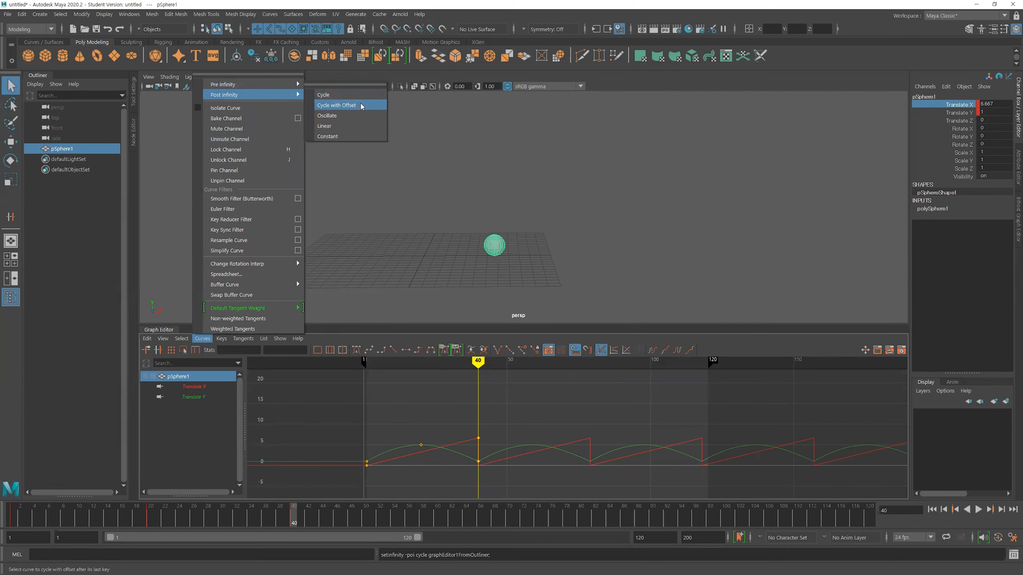
{"action": "left_click", "coordinate": [361, 105]}
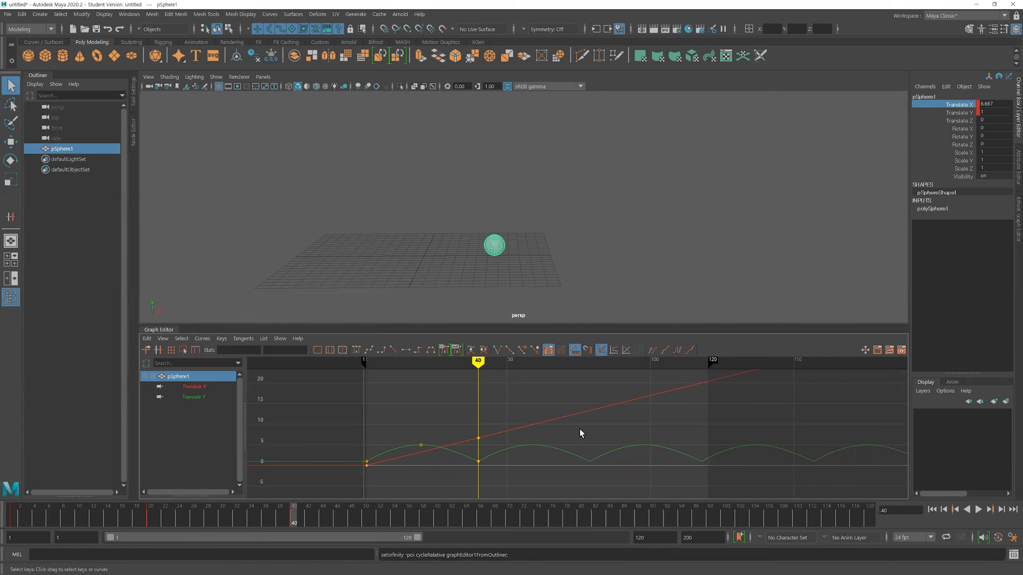
- Play the animation from the first frame to review the sphere's bouncing and sideways travel
{"action": "middle_click_drag", "start_coordinate": [610, 418], "coordinate": [543, 443], "text": "alt"}
{"action": "scroll", "coordinate": [636, 426], "scroll_direction": "down", "scroll_amount": 6}
{"action": "left_click", "coordinate": [933, 509]}
{"action": "left_click", "coordinate": [975, 509]}
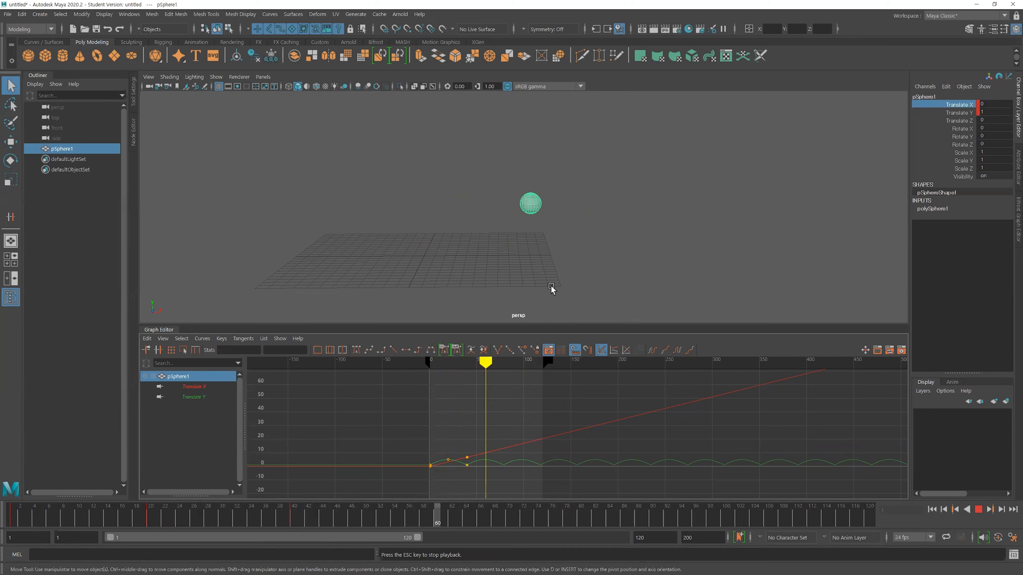
{"action": "left_click", "coordinate": [979, 510]}
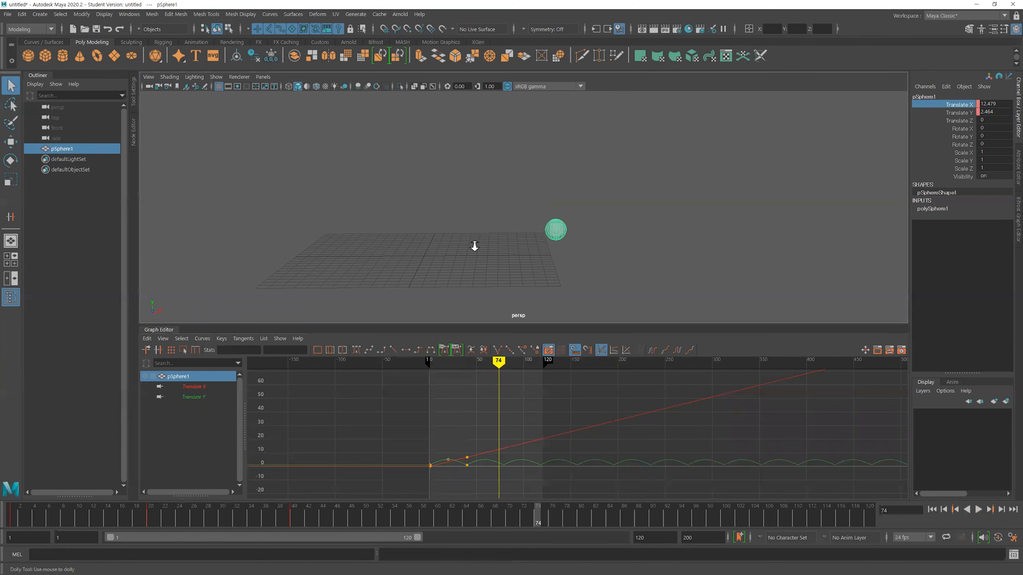
{"action": "right_click_drag", "start_coordinate": [564, 266], "coordinate": [594, 266], "text": "alt"}
{"action": "middle_click_drag", "start_coordinate": [616, 264], "coordinate": [692, 229], "text": "alt"}
{"action": "right_click_drag", "start_coordinate": [612, 244], "coordinate": [692, 270], "text": "alt"}
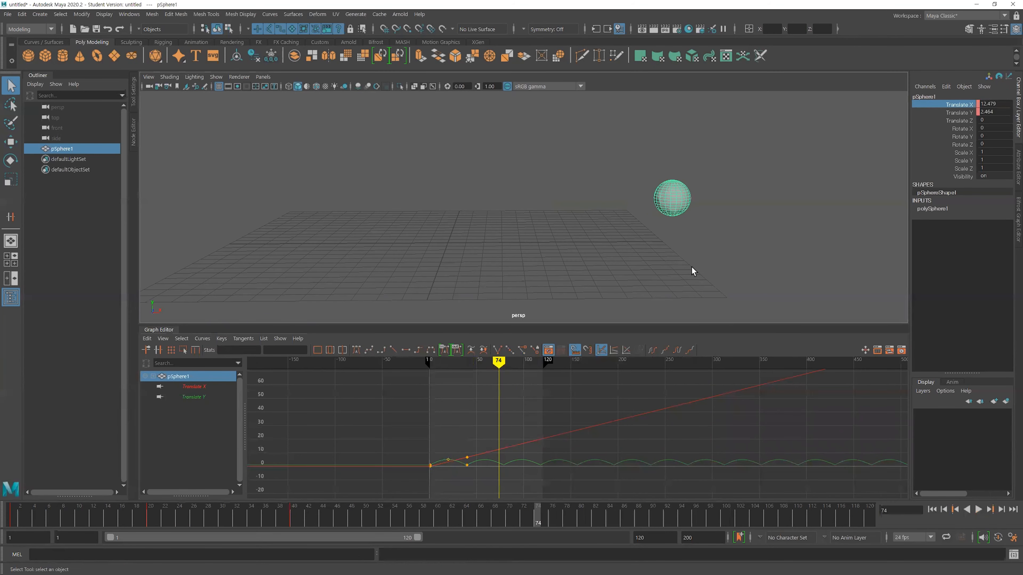
{"action": "middle_click_drag", "start_coordinate": [691, 270], "coordinate": [713, 255], "text": "alt"}
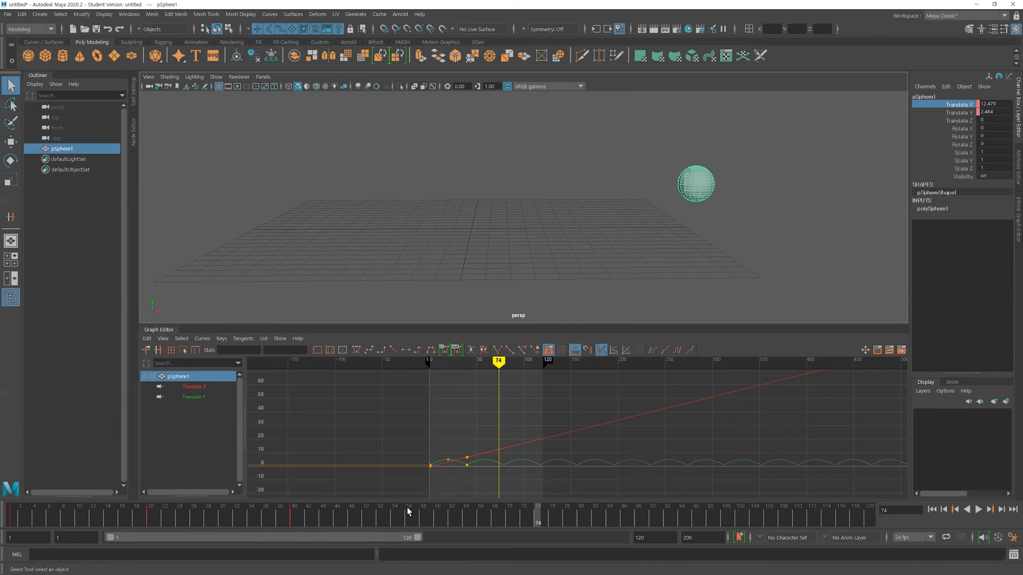
- Select all Translate X and Translate Y keys and enclose them with the Graph Editor's Region Tool
{"action": "middle_click_drag", "start_coordinate": [417, 451], "coordinate": [413, 421], "text": "alt"}
{"action": "right_click_drag", "start_coordinate": [336, 426], "coordinate": [367, 433], "text": "alt"}
{"action": "middle_click_drag", "start_coordinate": [392, 433], "coordinate": [468, 451], "text": "alt"}
{"action": "left_click_drag", "start_coordinate": [439, 454], "coordinate": [456, 456]}
{"action": "middle_click_drag", "start_coordinate": [476, 449], "coordinate": [511, 445], "text": "alt"}
{"action": "mouse_move", "coordinate": [379, 450]}
{"action": "right_mouse_down", "text": "alt"}
{"action": "mouse_move", "coordinate": [425, 445]}
{"action": "mouse_move", "coordinate": [391, 448]}
{"action": "right_mouse_up", "text": "alt"}
{"action": "middle_click_drag", "start_coordinate": [440, 440], "coordinate": [447, 442], "text": "alt"}
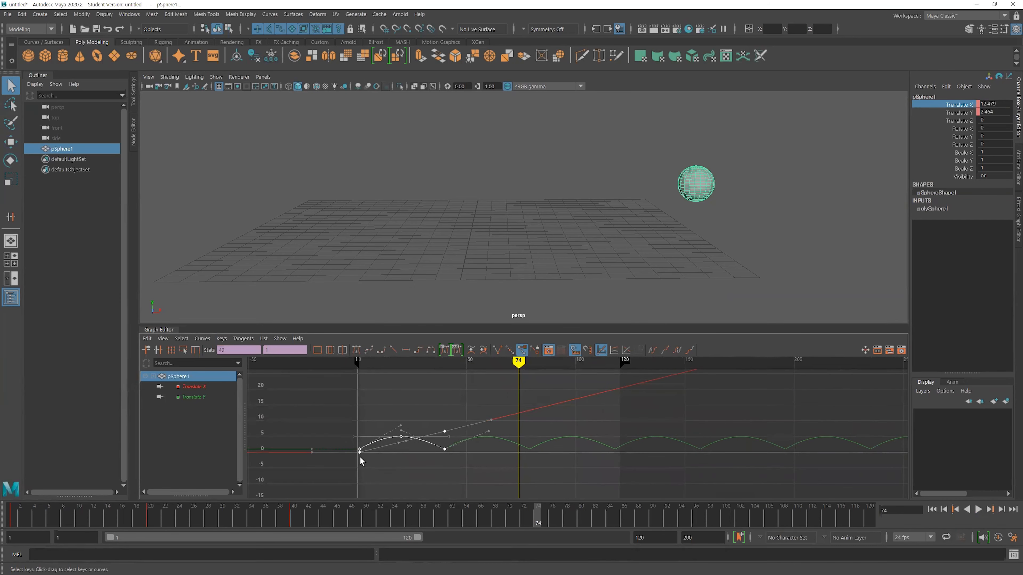
{"action": "left_click", "coordinate": [390, 404]}
{"action": "left_click_drag", "start_coordinate": [410, 424], "coordinate": [460, 479]}
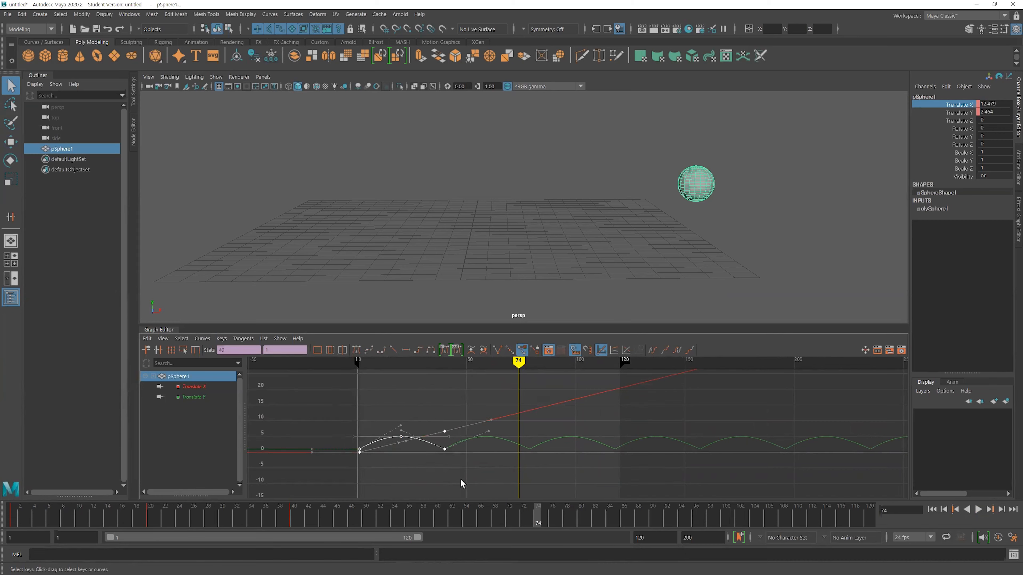
{"action": "left_click", "coordinate": [183, 349]}
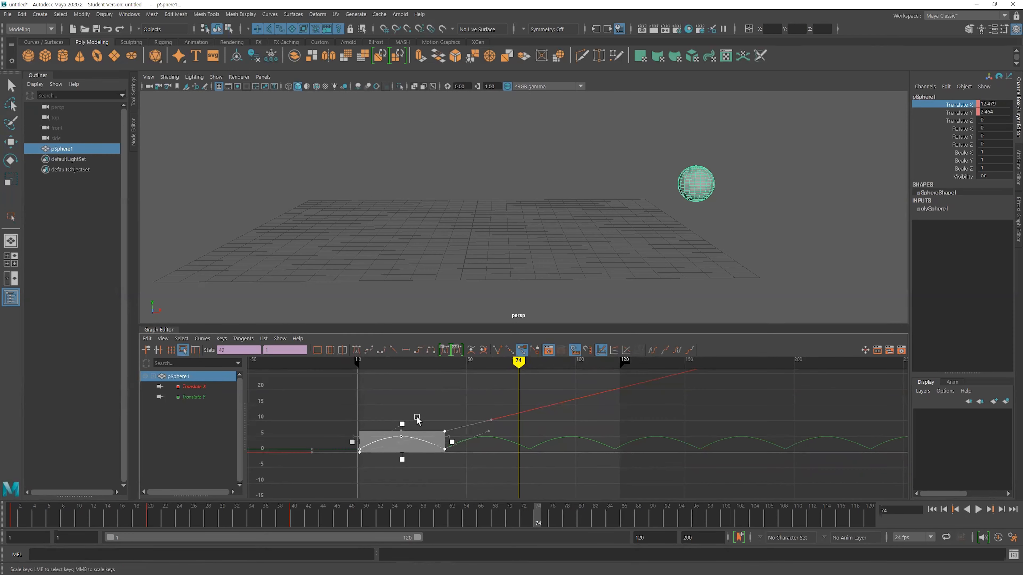
- Try shifting the selected keys with the region box, and undo the change
{"action": "middle_click_drag", "start_coordinate": [417, 419], "coordinate": [424, 410], "text": "alt"}
{"action": "right_click_drag", "start_coordinate": [416, 411], "coordinate": [428, 409], "text": "alt"}
{"action": "middle_click_drag", "start_coordinate": [435, 410], "coordinate": [647, 415], "text": "alt"}
{"action": "right_click_drag", "start_coordinate": [585, 416], "coordinate": [589, 418], "text": "alt"}
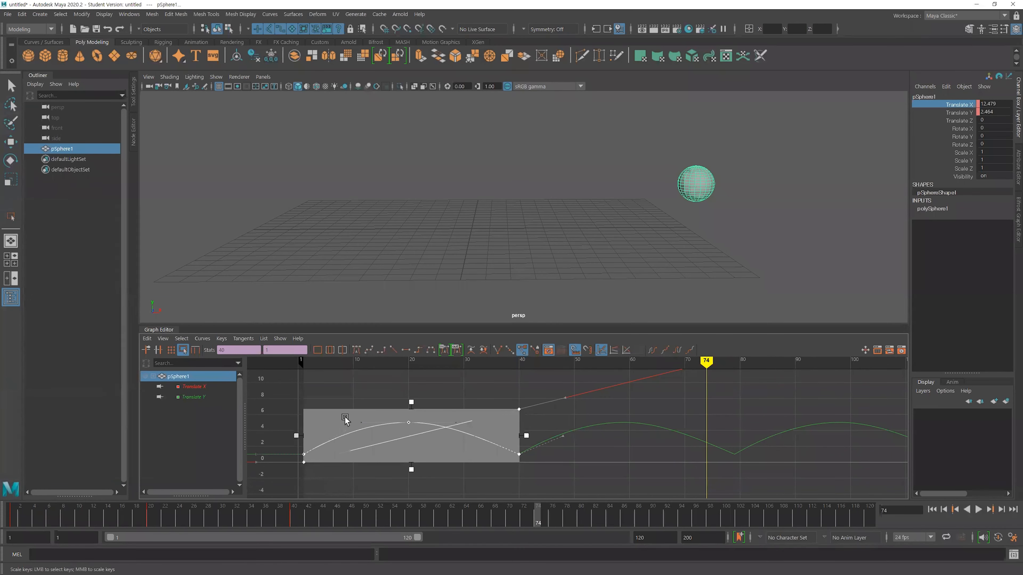
{"action": "mouse_move", "coordinate": [344, 416]}
{"action": "left_mouse_down"}
{"action": "mouse_move", "coordinate": [362, 401]}
{"action": "mouse_move", "coordinate": [386, 428]}
{"action": "mouse_move", "coordinate": [351, 420]}
{"action": "mouse_move", "coordinate": [379, 396]}
{"action": "mouse_move", "coordinate": [369, 429]}
{"action": "mouse_move", "coordinate": [382, 393]}
{"action": "mouse_move", "coordinate": [342, 415]}
{"action": "mouse_move", "coordinate": [347, 365]}
{"action": "mouse_move", "coordinate": [337, 394]}
{"action": "mouse_move", "coordinate": [340, 379]}
{"action": "mouse_move", "coordinate": [343, 407]}
{"action": "mouse_move", "coordinate": [359, 414]}
{"action": "mouse_move", "coordinate": [490, 418]}
{"action": "mouse_move", "coordinate": [334, 419]}
{"action": "left_mouse_up"}
{"action": "key", "text": "ctrl+z"}
- Raise all the selected keys by about 6.4 units with the region box and play the animation
{"action": "scroll", "coordinate": [537, 446], "scroll_direction": "down", "scroll_amount": 5}
{"action": "middle_click_drag", "start_coordinate": [536, 447], "coordinate": [402, 459], "text": "alt"}
{"action": "left_click_drag", "start_coordinate": [370, 446], "coordinate": [373, 423]}
{"action": "scroll", "coordinate": [565, 239], "scroll_direction": "down", "scroll_amount": 5}
{"action": "middle_click_drag", "start_coordinate": [613, 239], "coordinate": [597, 271], "text": "alt"}
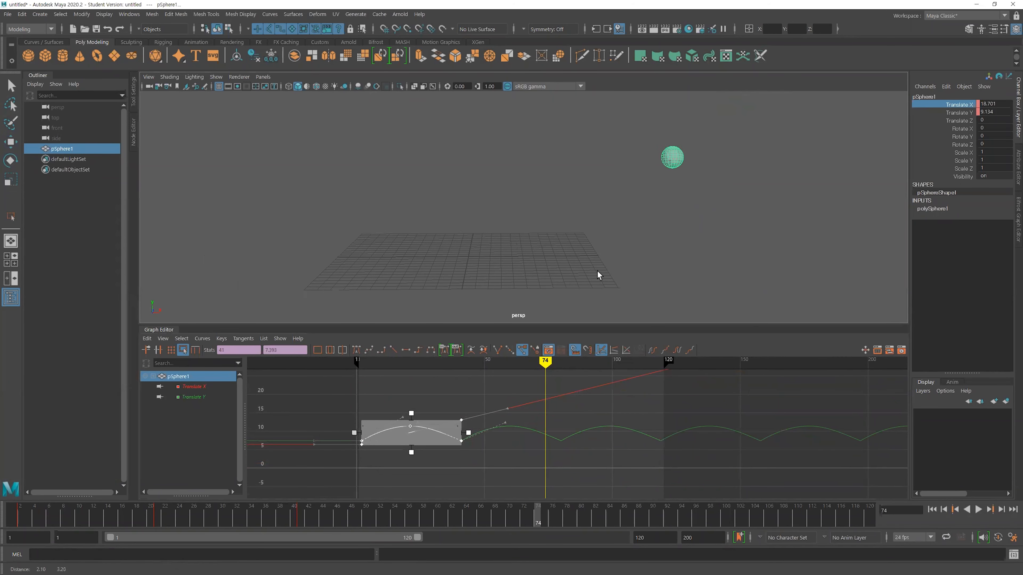
{"action": "left_click", "coordinate": [979, 510]}
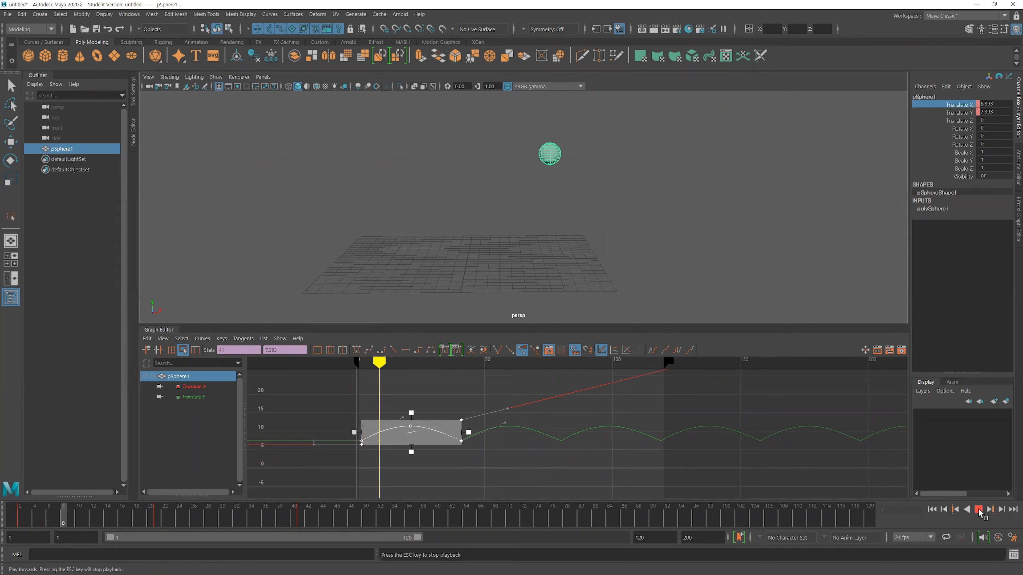
{"action": "left_click", "coordinate": [979, 510]}
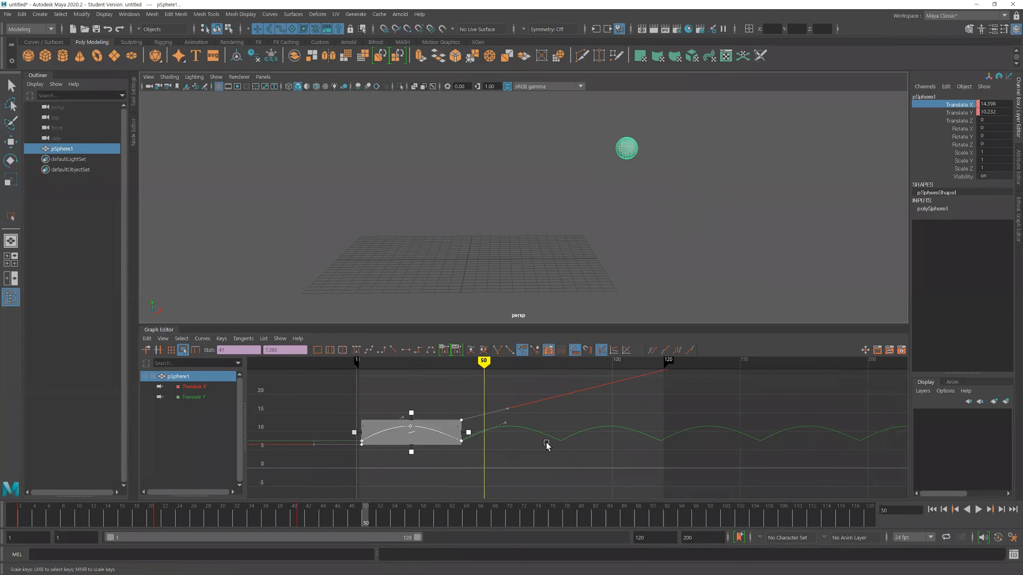
- Undo the upward shift of the selected keys
{"action": "key", "text": "ctrl+z"}
{"action": "key", "text": "ctrl+z"}
{"action": "key", "text": "ctrl+z"}
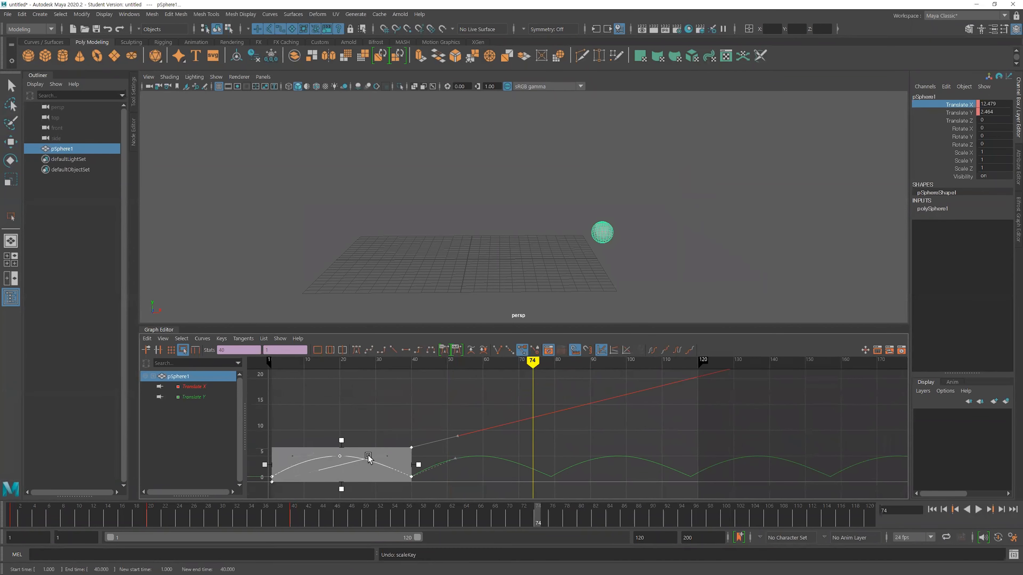
- Try playing the animation with the selected keys shifted about 32 frames later, and undo the shift
{"action": "left_click_drag", "start_coordinate": [278, 450], "coordinate": [394, 451]}
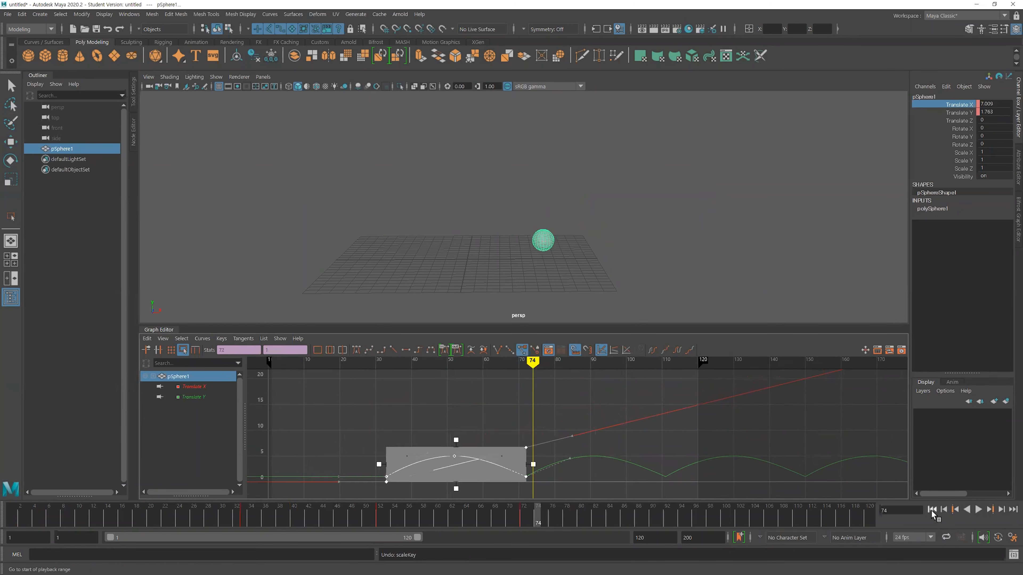
{"action": "left_click", "coordinate": [931, 509]}
{"action": "left_click", "coordinate": [980, 510]}
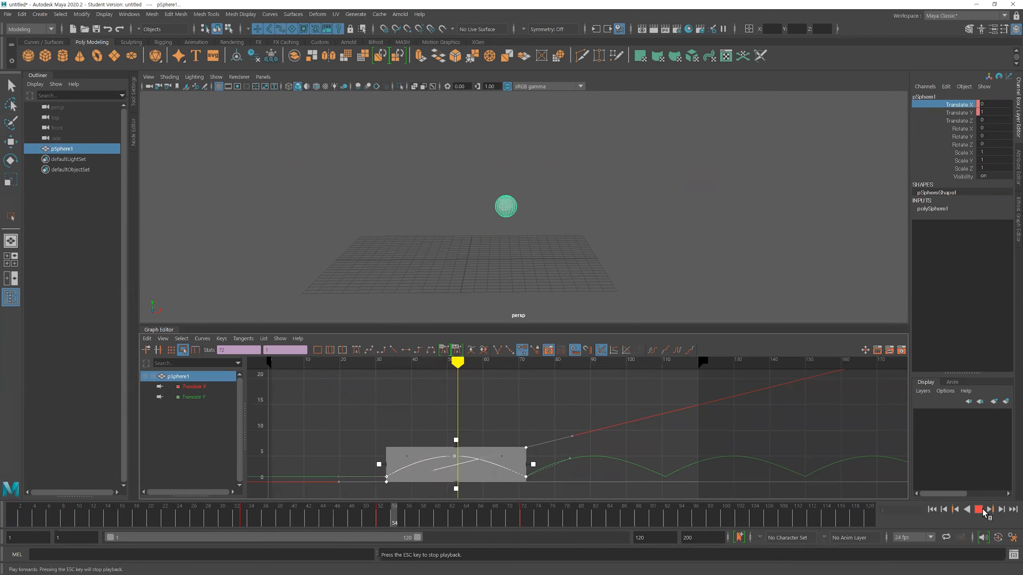
{"action": "left_click", "coordinate": [982, 510]}
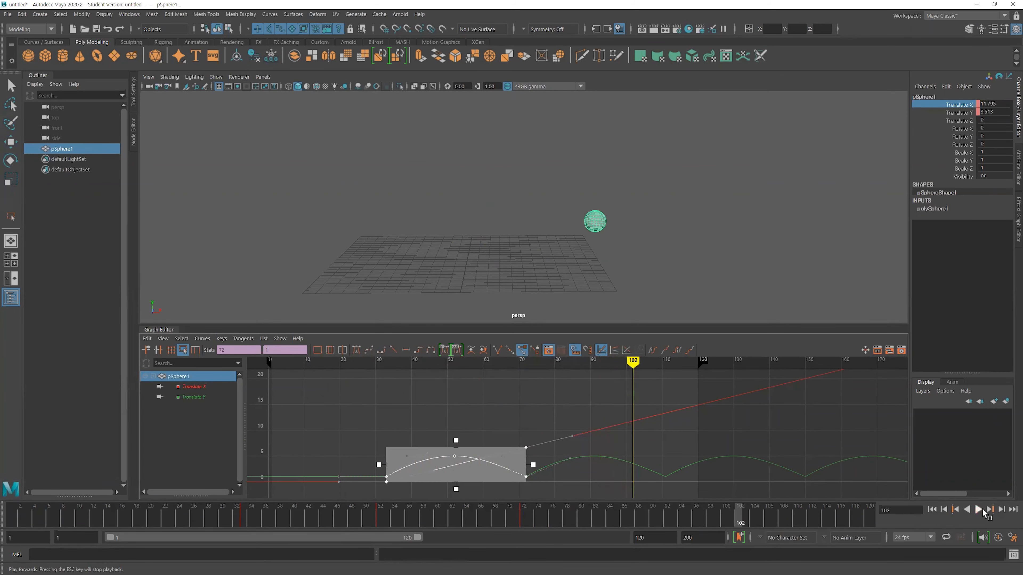
{"action": "middle_click_drag", "start_coordinate": [515, 406], "coordinate": [516, 397], "text": "alt"}
{"action": "key", "text": "ctrl+z"}
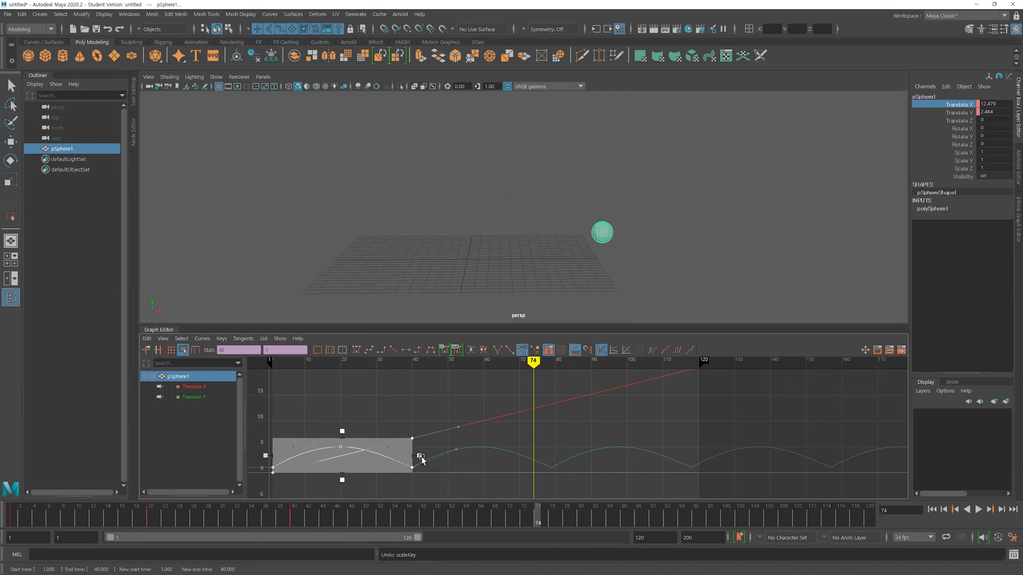
- Stretch the selected keys in time so the last ones fall on frame 70, and play the animation
{"action": "left_click_drag", "start_coordinate": [419, 456], "coordinate": [527, 455]}
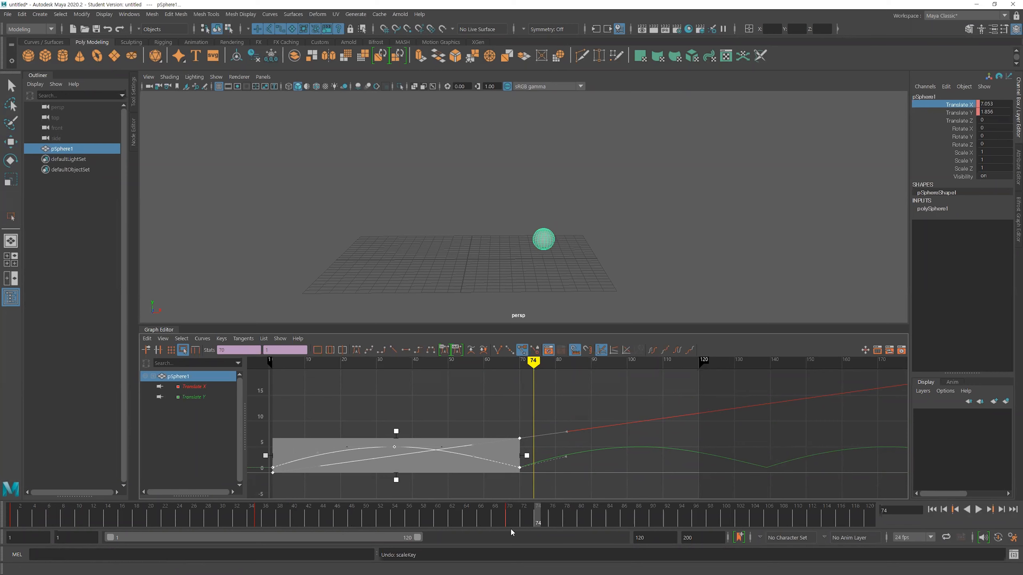
{"action": "left_click", "coordinate": [978, 510]}
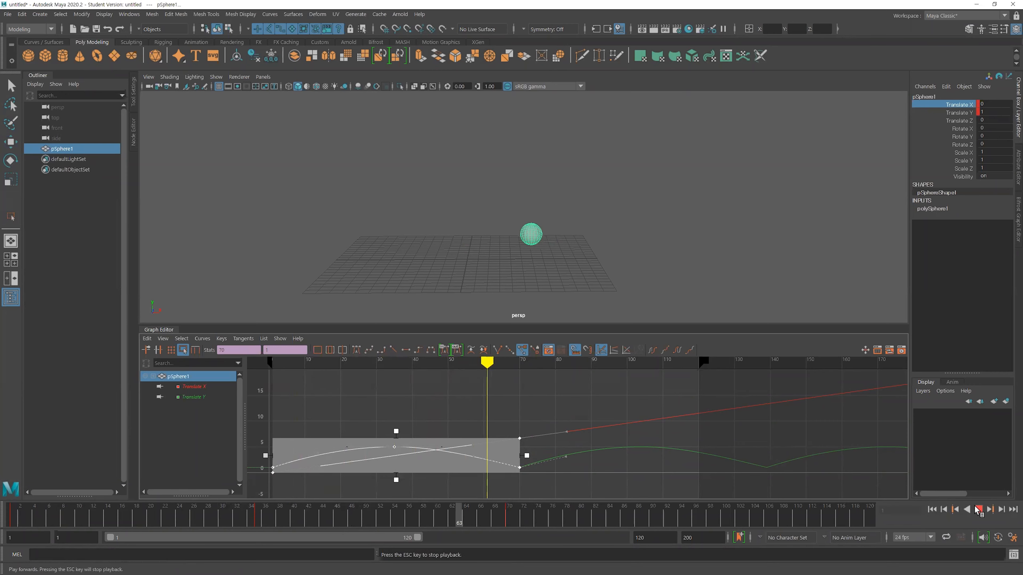
{"action": "left_click", "coordinate": [978, 510]}
{"action": "left_click", "coordinate": [931, 509]}
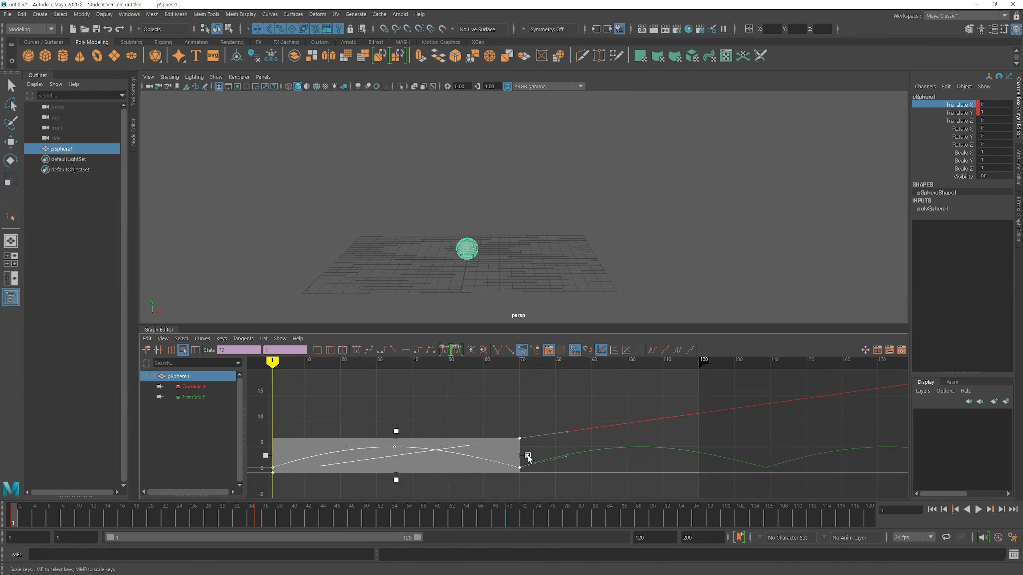
- Compress the selected keys in time so the last ones fall on frame 30, and play the animation
{"action": "left_click_drag", "start_coordinate": [528, 458], "coordinate": [383, 458]}
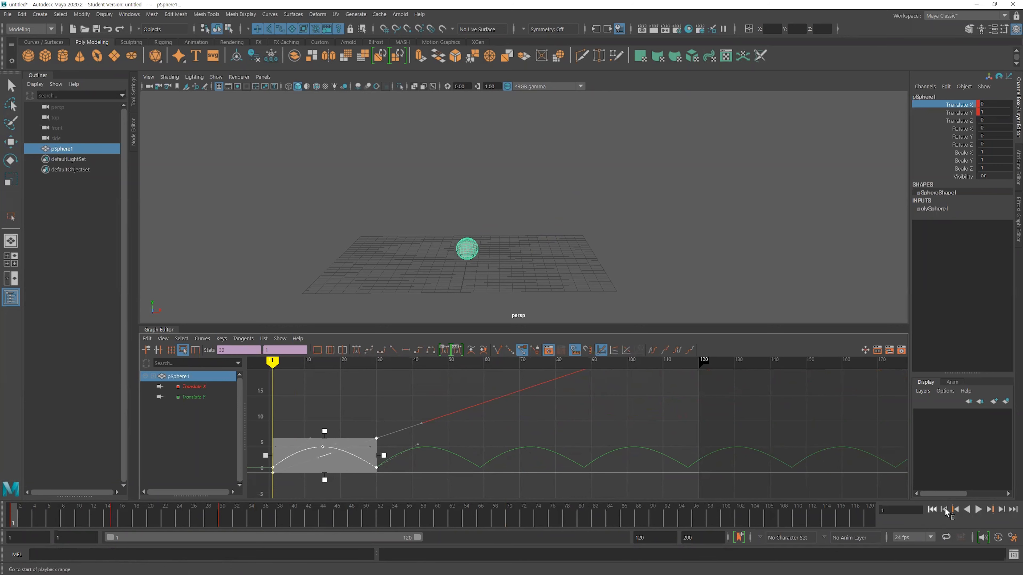
{"action": "left_click", "coordinate": [978, 509]}
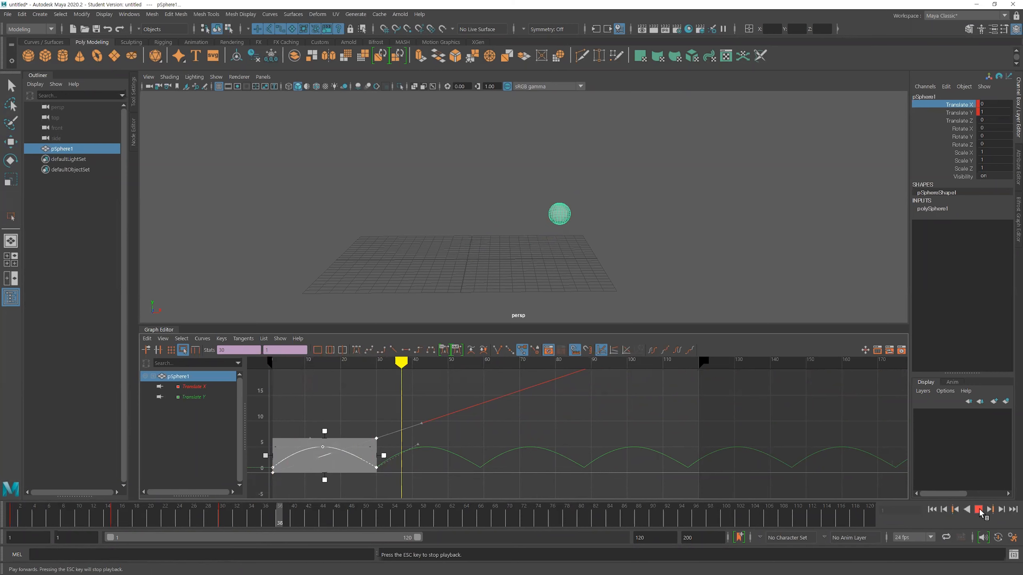
{"action": "left_click", "coordinate": [980, 512]}
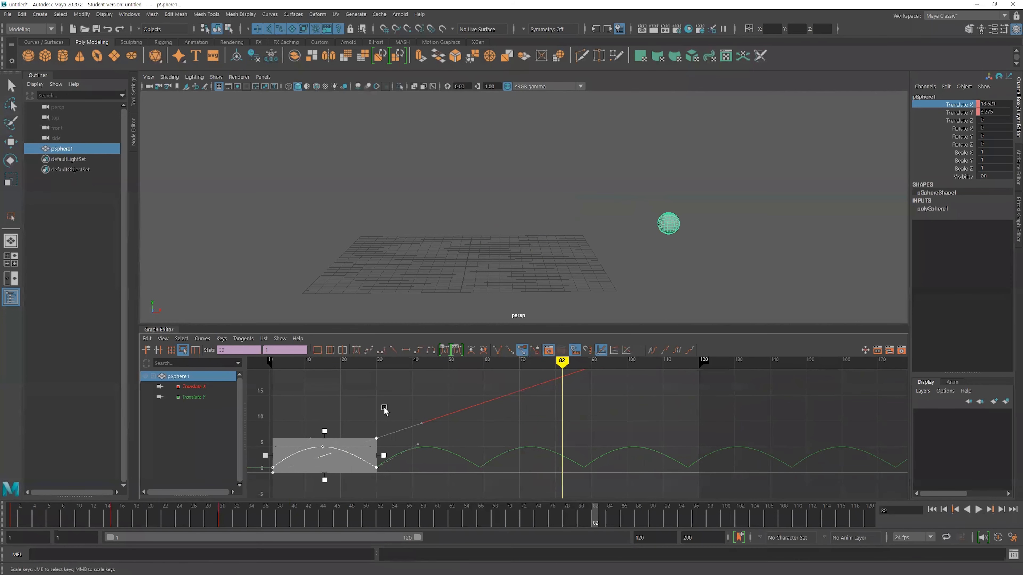
- Scale up the selected keys' values until the last Translate Y key reaches about 2.25, and play the animation from the start
{"action": "left_click_drag", "start_coordinate": [324, 433], "coordinate": [326, 410]}
{"action": "left_click_drag", "start_coordinate": [327, 399], "coordinate": [327, 388]}
{"action": "left_click_drag", "start_coordinate": [605, 274], "coordinate": [653, 297], "text": "alt"}
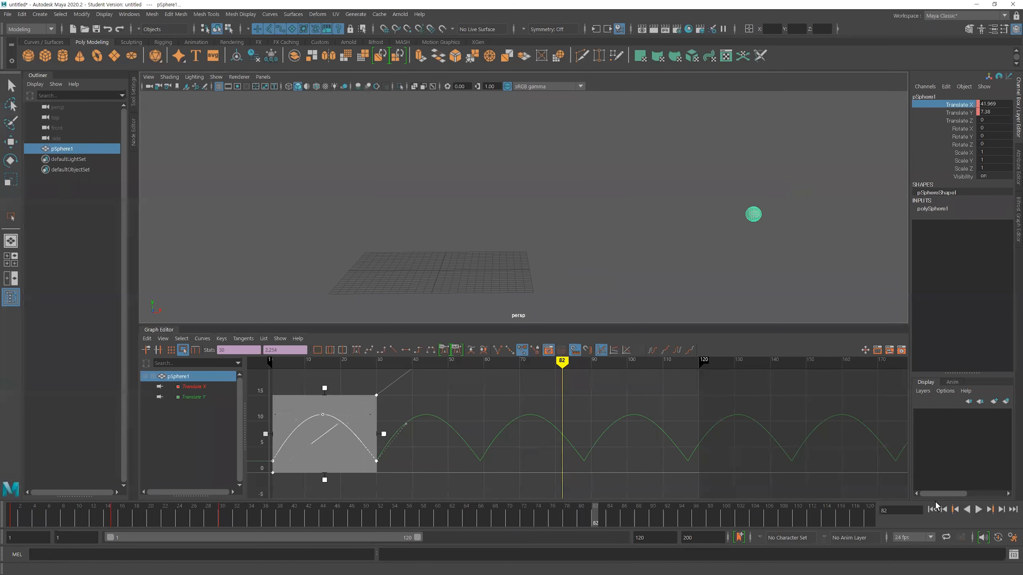
{"action": "left_click", "coordinate": [931, 509]}
{"action": "left_click", "coordinate": [979, 510]}
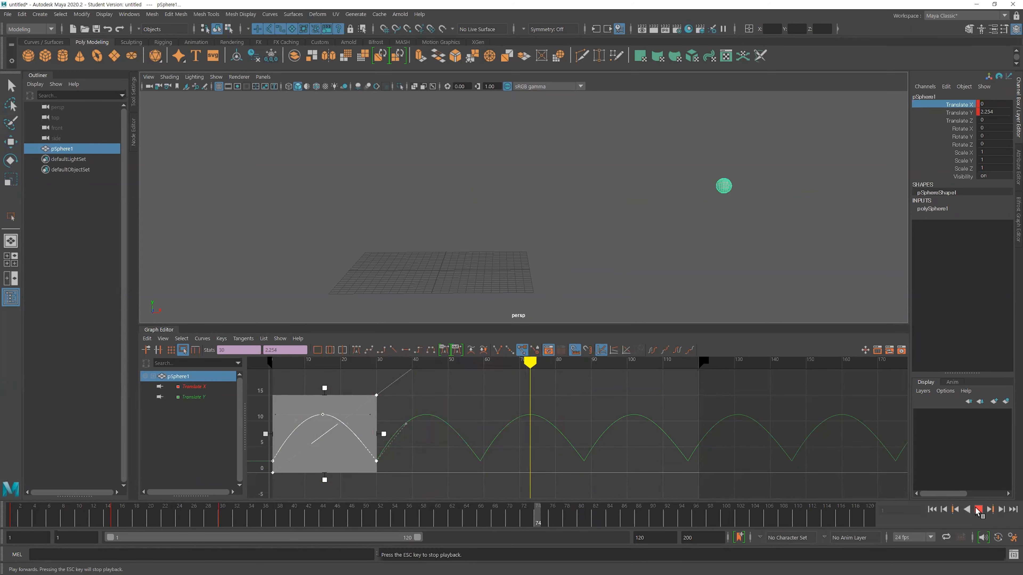
{"action": "left_click", "coordinate": [978, 509]}
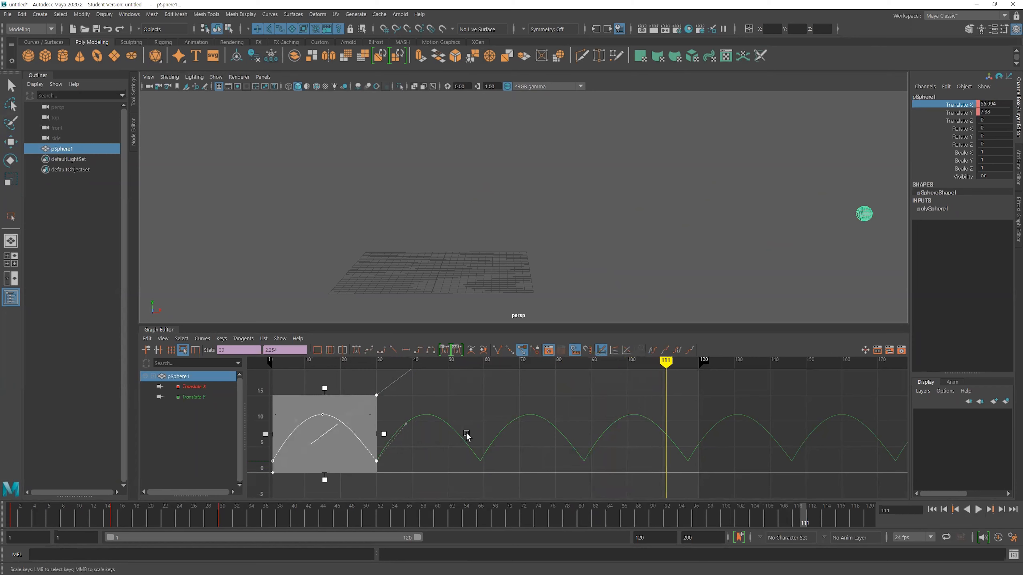
- Examine the Translate Y peak key at frame 15 and its tangents, and clear the selection
{"action": "left_click", "coordinate": [451, 409]}
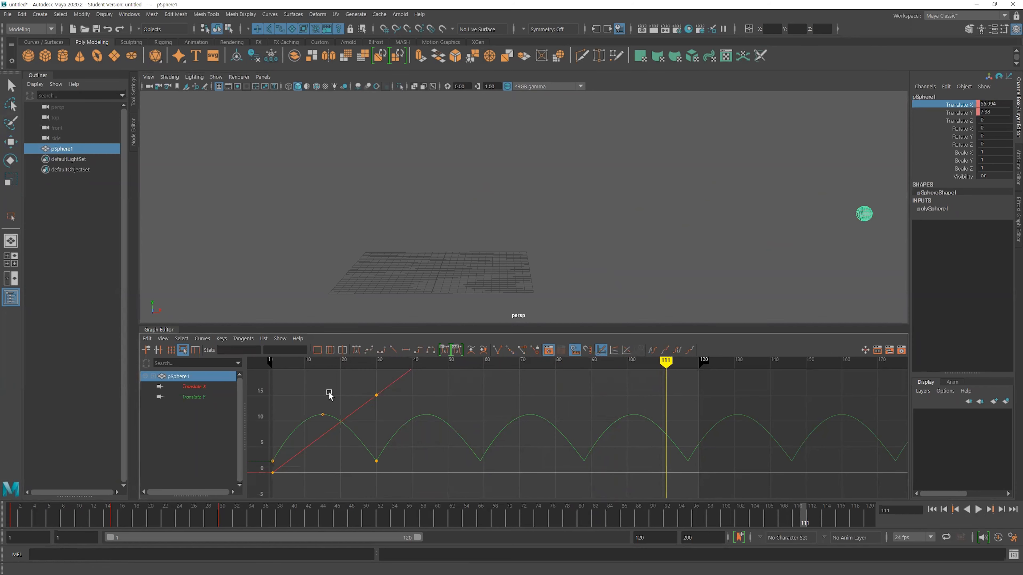
{"action": "middle_click_drag", "start_coordinate": [559, 417], "coordinate": [583, 427], "text": "alt"}
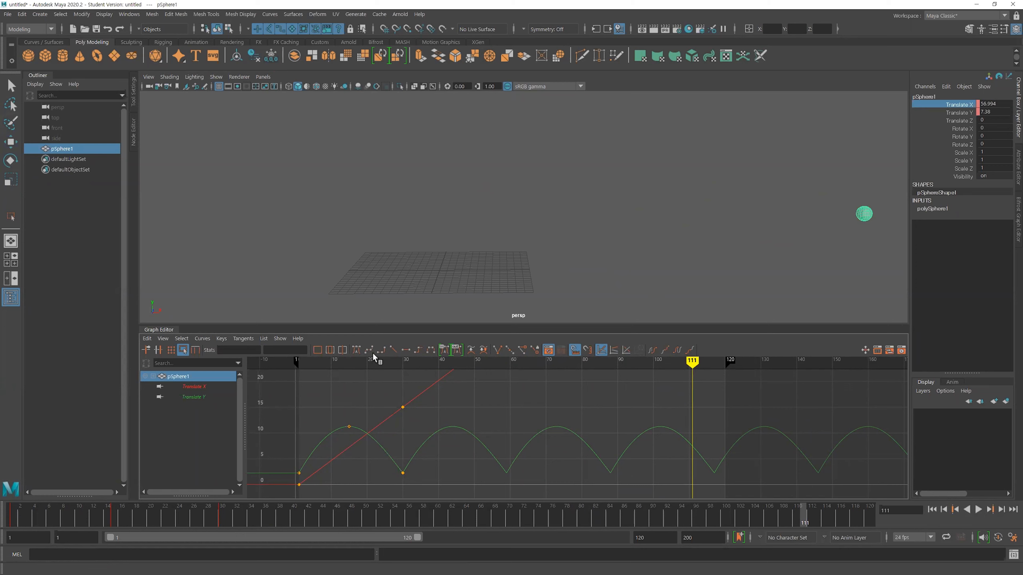
{"action": "left_click", "coordinate": [348, 425]}
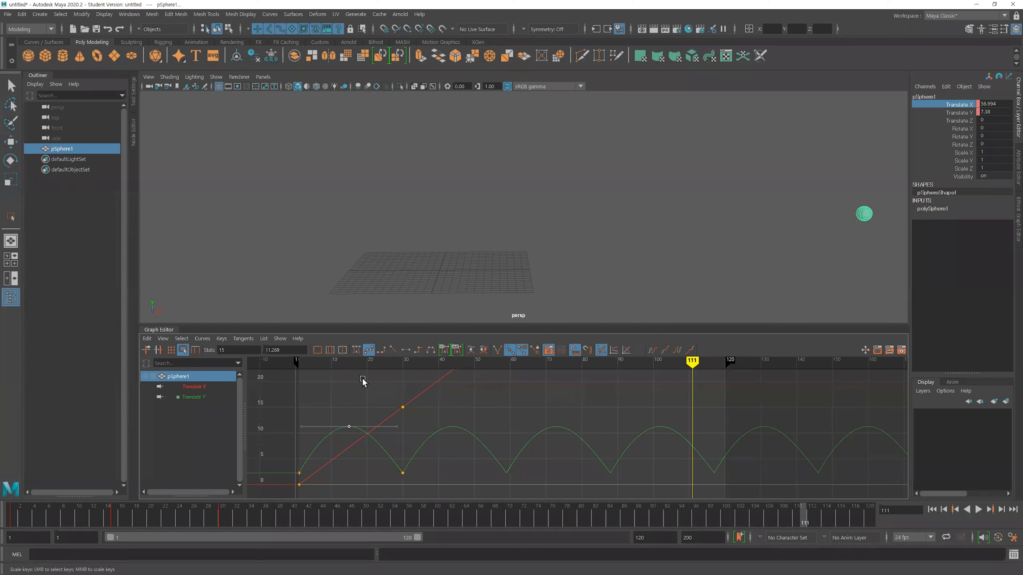
{"action": "left_click_drag", "start_coordinate": [380, 417], "coordinate": [387, 440]}
{"action": "left_click", "coordinate": [499, 209]}
{"action": "left_click_drag", "start_coordinate": [851, 172], "coordinate": [888, 251]}
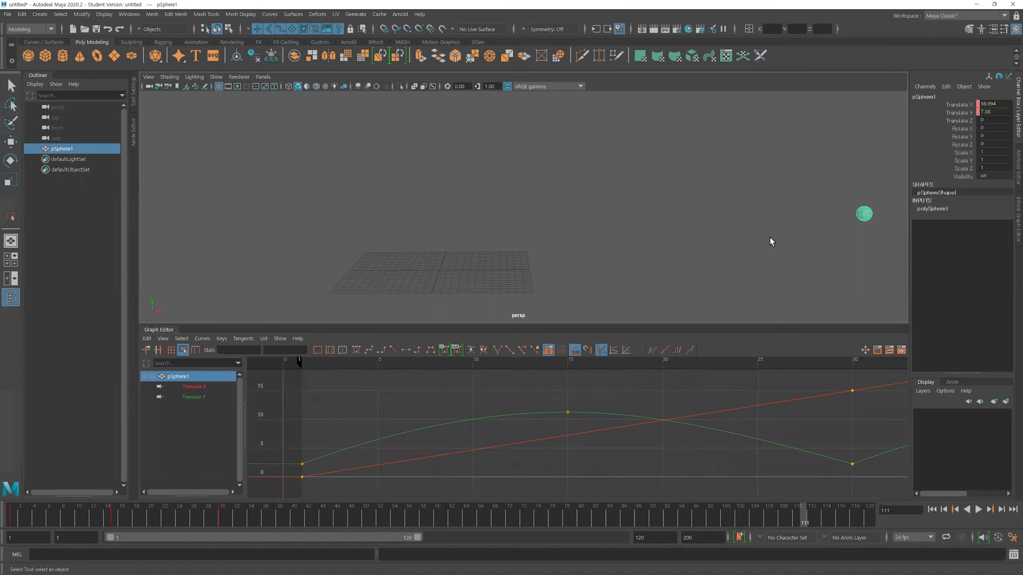